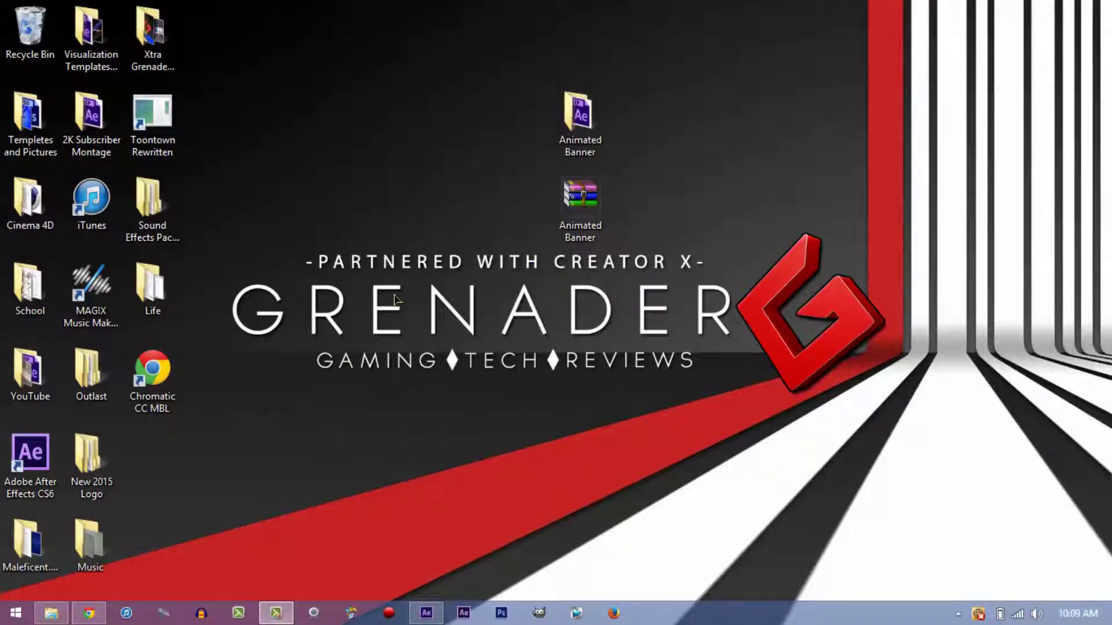
# Step: View the MediaFire download page for Animated Banner.rar and the WinRAR website in the browser, then return to the desktop
pyautogui.click(90, 613)
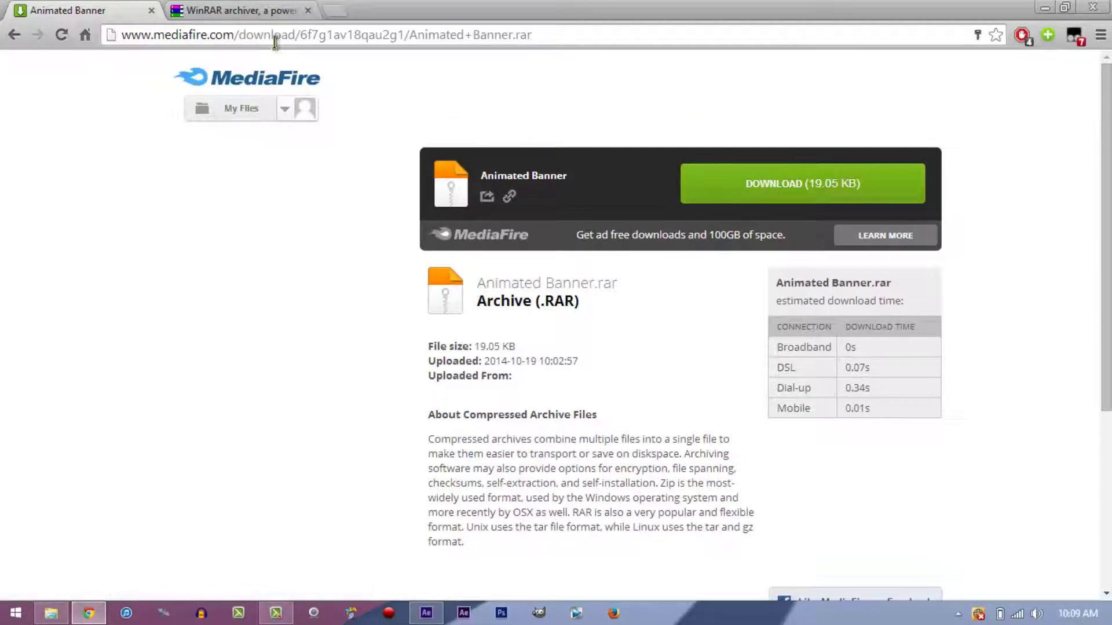
pyautogui.click(242, 7)
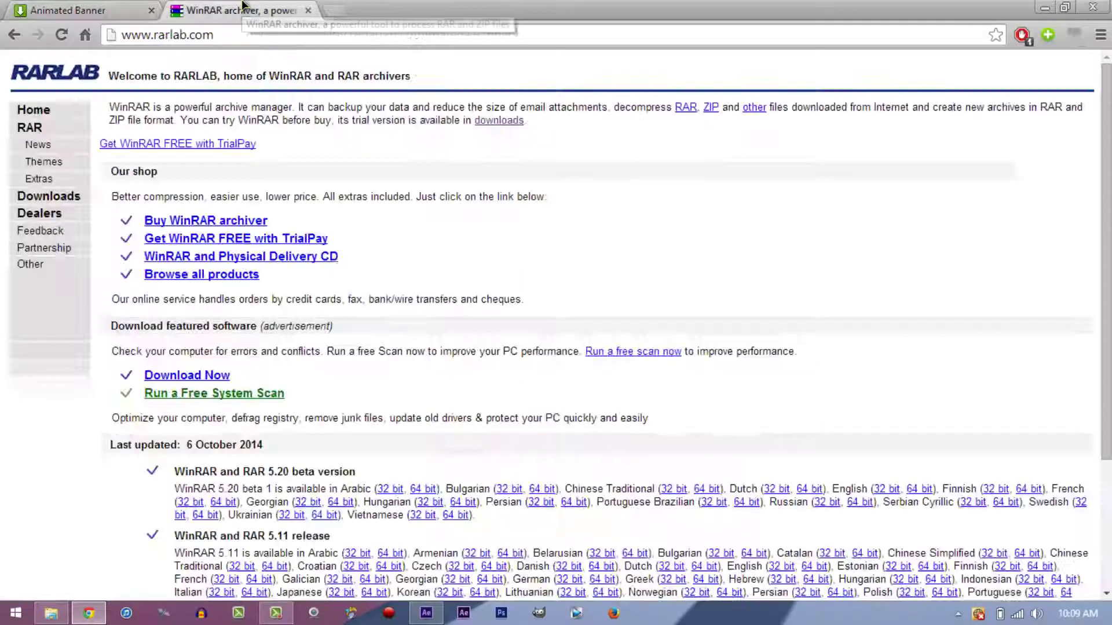
pyautogui.click(134, 9)
pyautogui.click(246, 9)
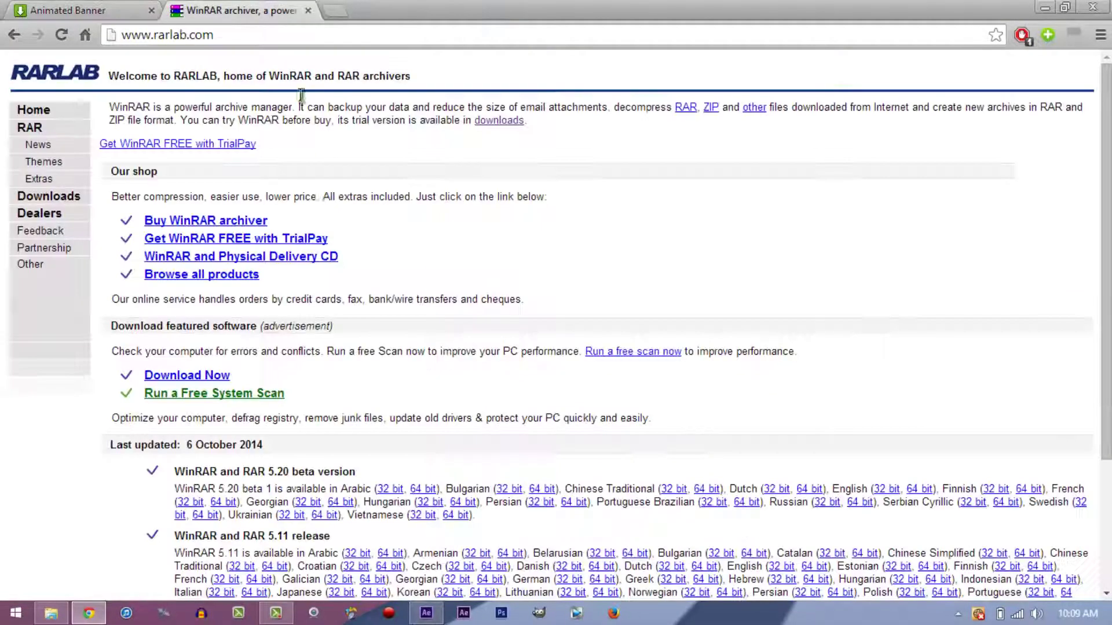
pyautogui.click(106, 7)
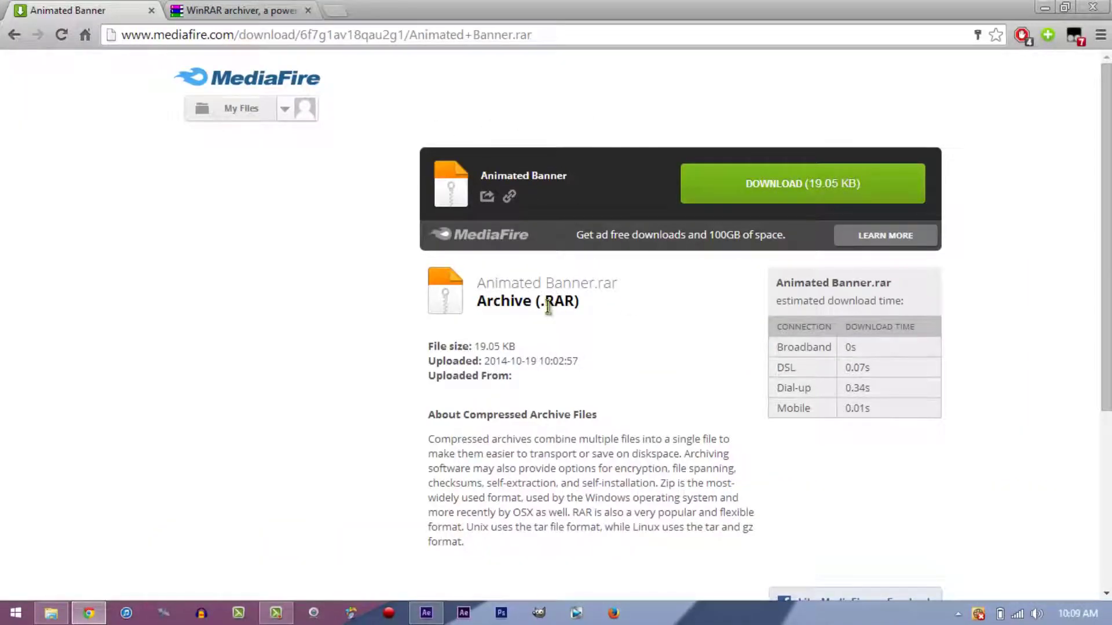
pyautogui.click(1045, 7)
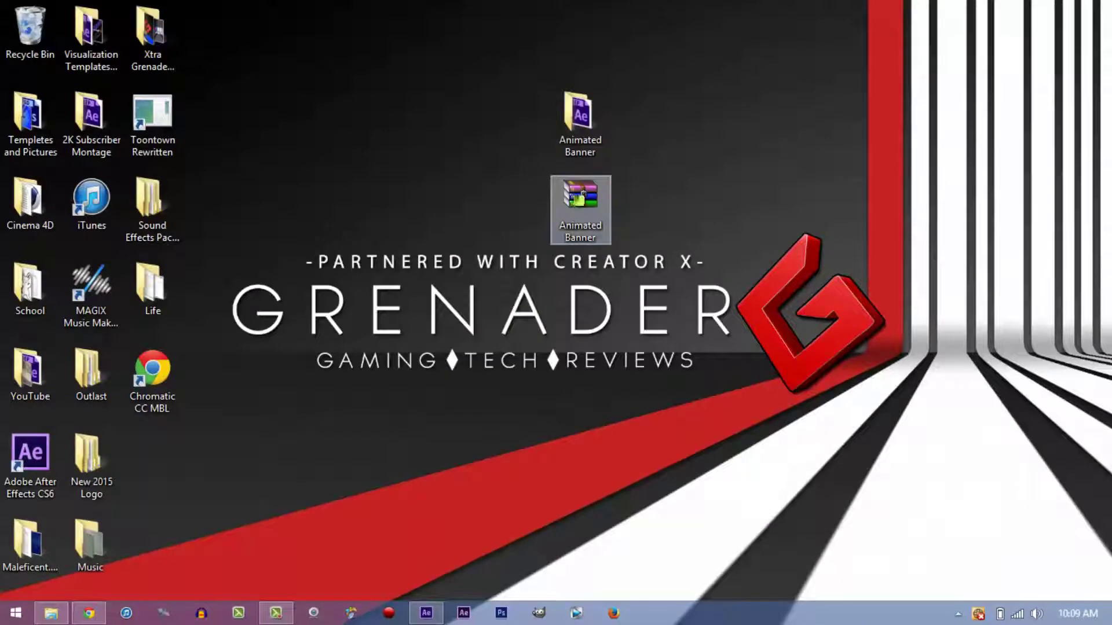
# Step: Extract the Animated Banner archive into its own folder and place the folder beside the archive on the desktop
pyautogui.rightClick(577, 196)
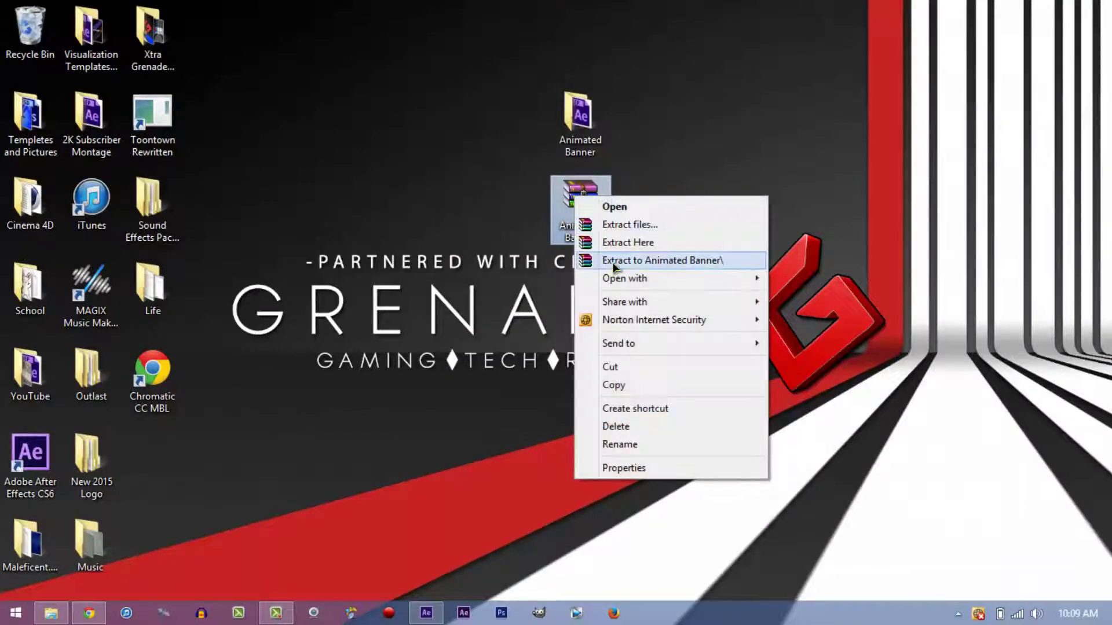
pyautogui.click(637, 260)
pyautogui.moveTo(579, 124); pyautogui.dragTo(520, 200)
# Step: Open the Animated Banner folder, check for the Lower Third Animation Template project file, and close the folder
pyautogui.doubleClick(520, 200)
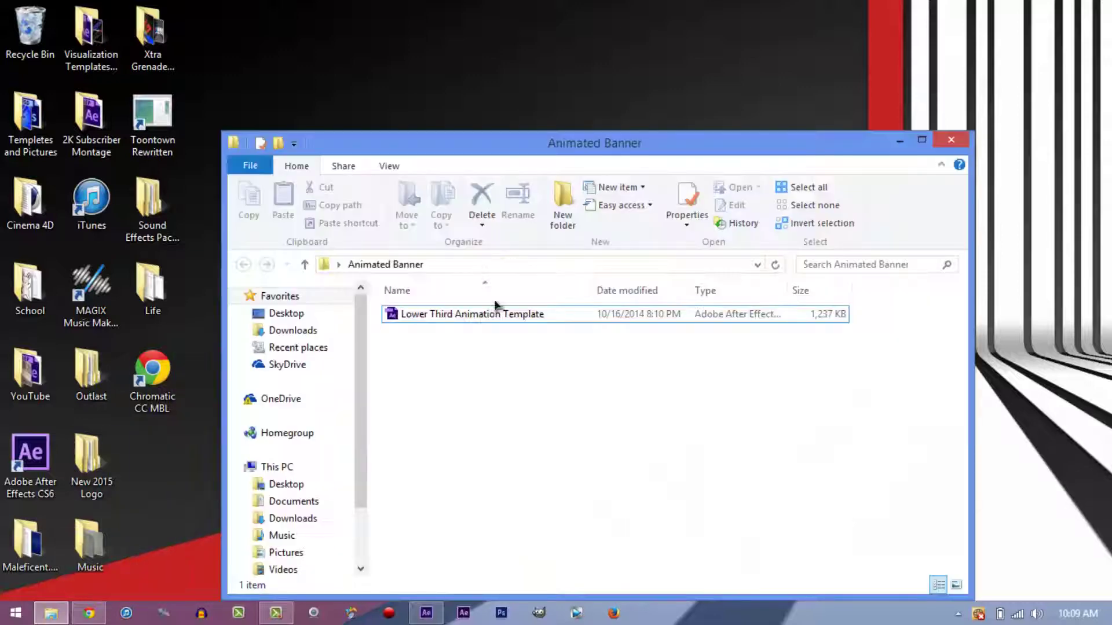
pyautogui.click(438, 320)
pyautogui.moveTo(498, 150); pyautogui.dragTo(474, 60)
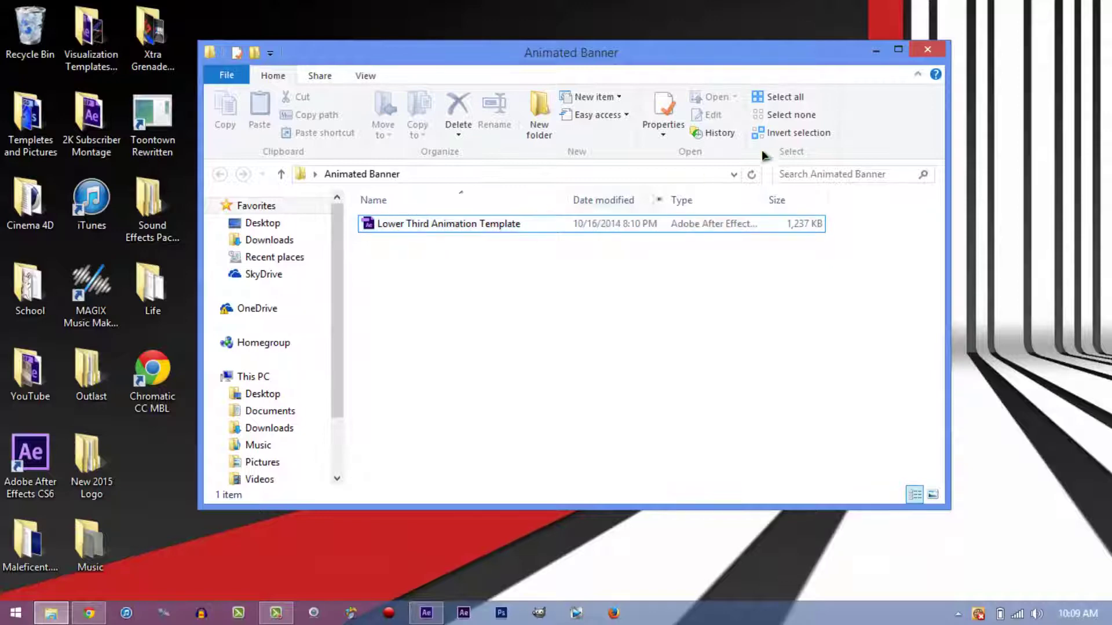
pyautogui.click(929, 51)
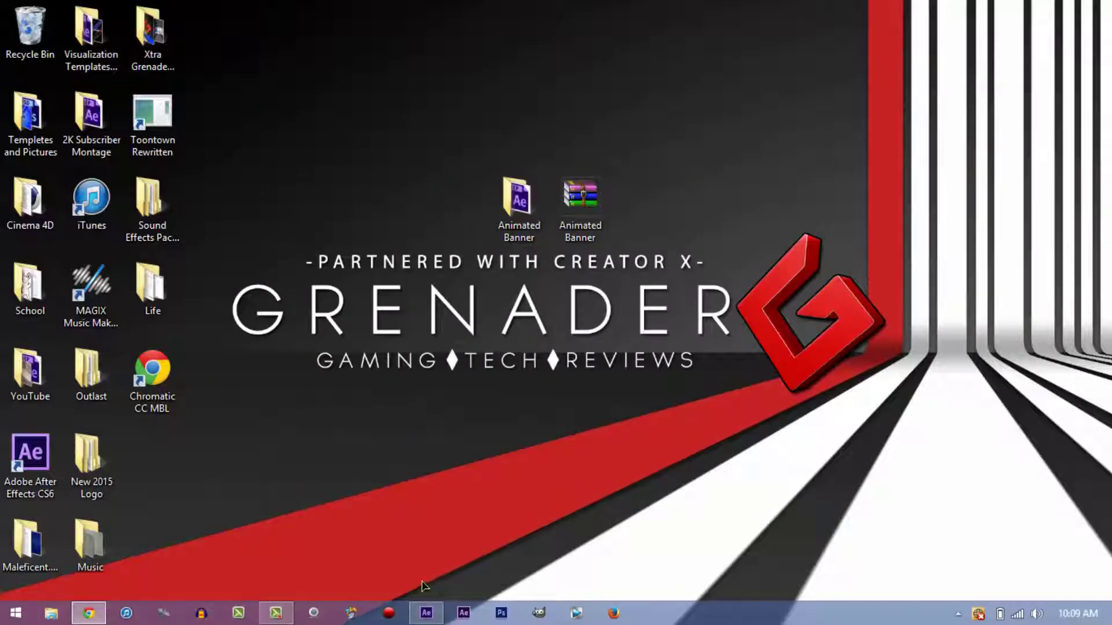
# Step: Switch to After Effects and review the template's Your Logo, Change text here, Change 2nd text here and Animation compositions
pyautogui.click(429, 610)
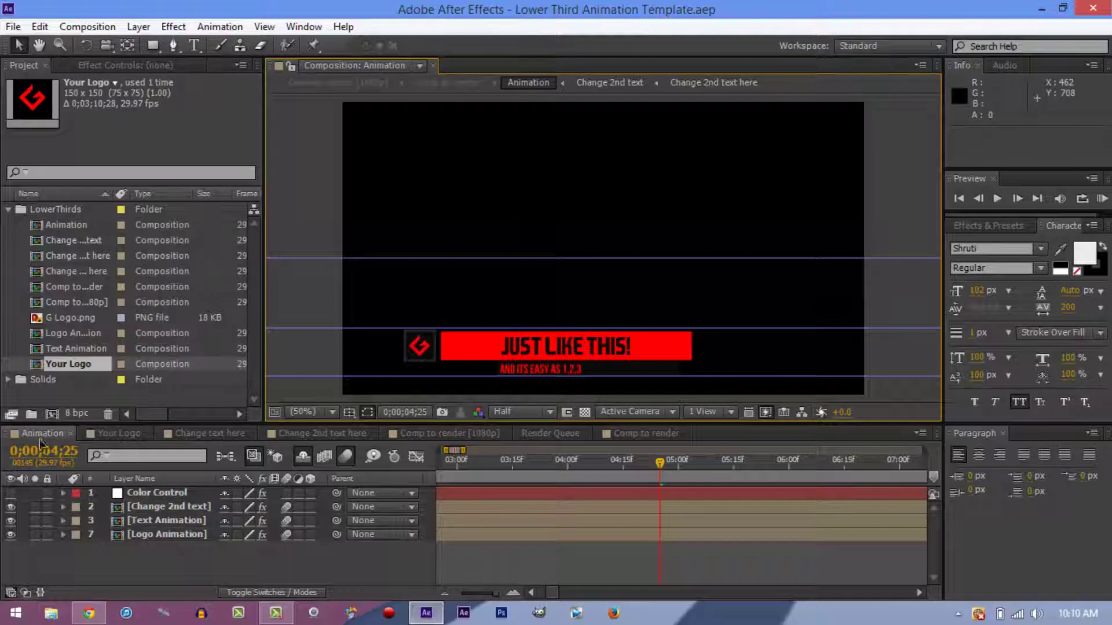
pyautogui.click(119, 433)
pyautogui.click(208, 433)
pyautogui.click(290, 434)
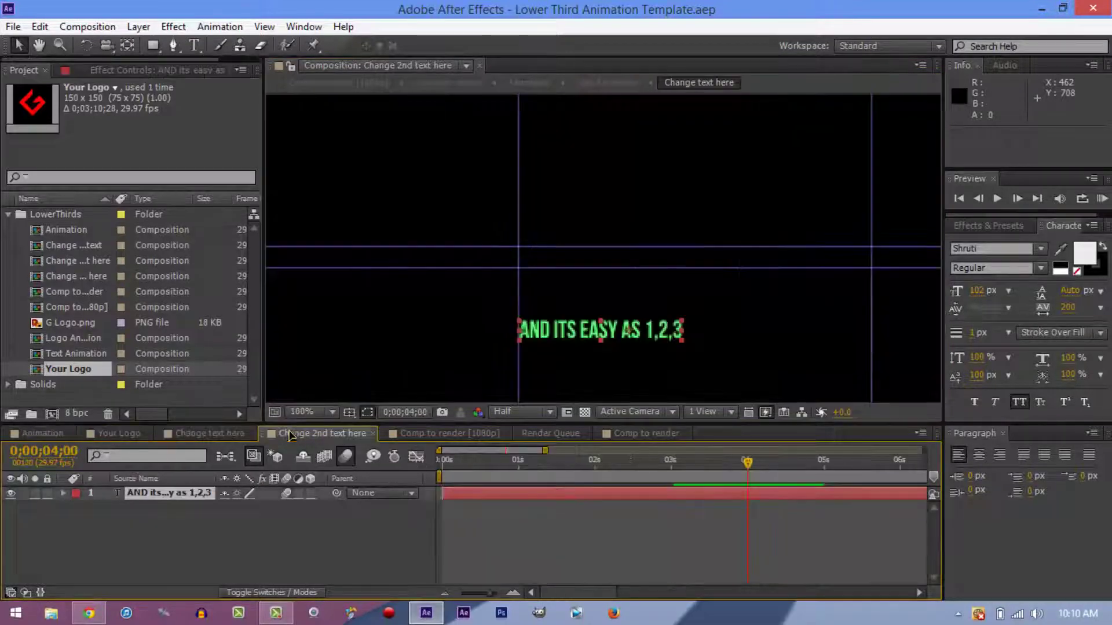
pyautogui.click(42, 433)
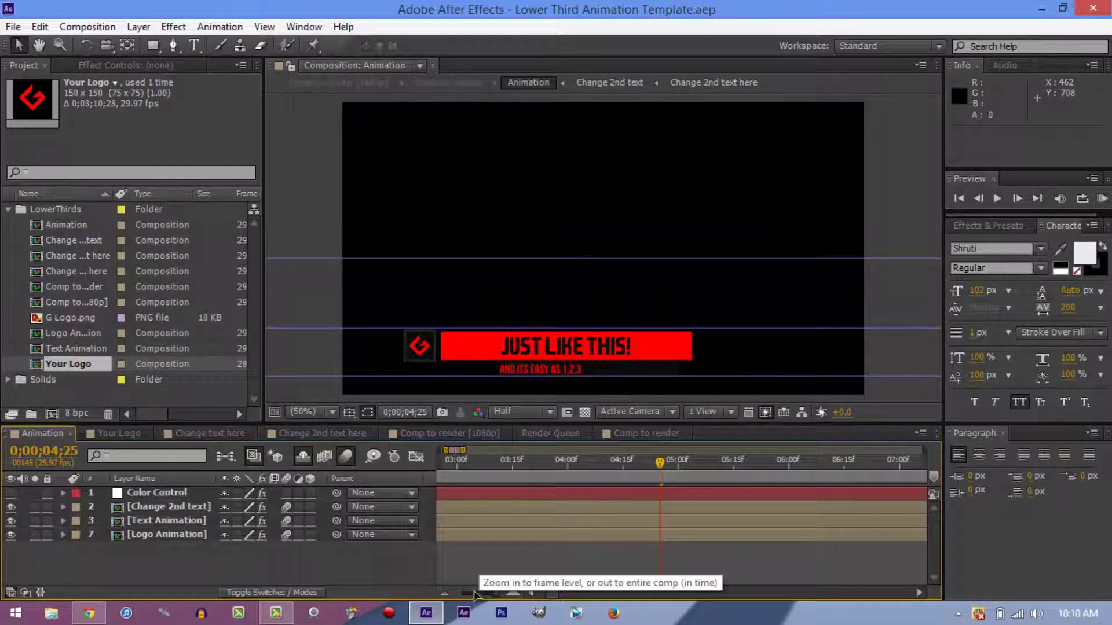
pyautogui.moveTo(478, 594); pyautogui.dragTo(463, 593)
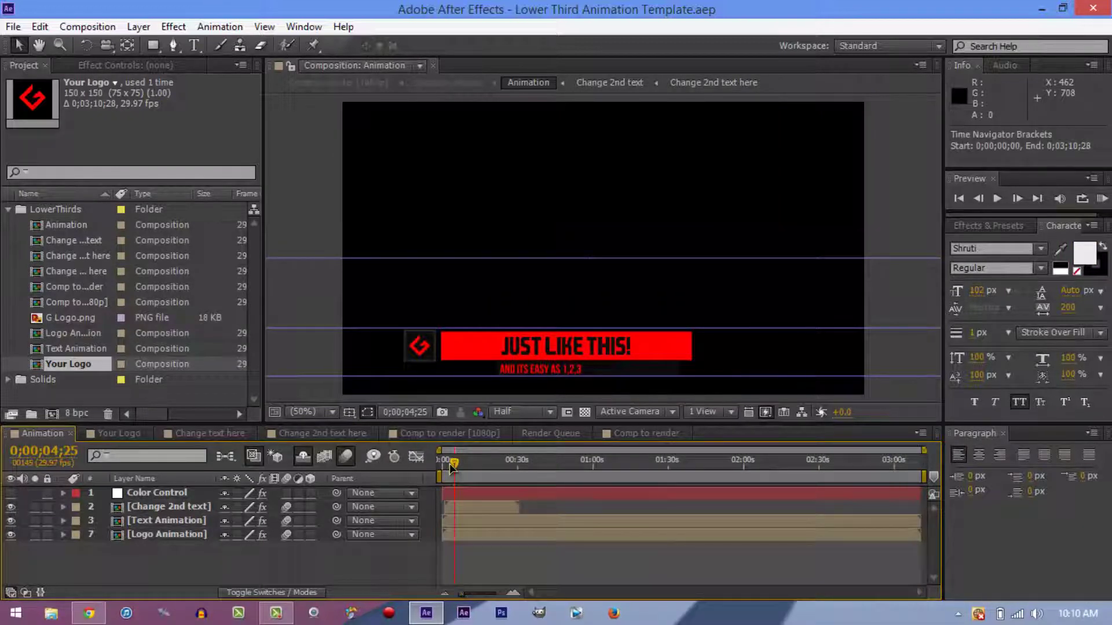
pyautogui.moveTo(439, 465)
pyautogui.mouseDown()
pyautogui.moveTo(473, 480)
pyautogui.moveTo(445, 475)
pyautogui.mouseUp()
# Step: Open the Your Logo composition and import G2.png from the Pictures library into the project
pyautogui.click(118, 433)
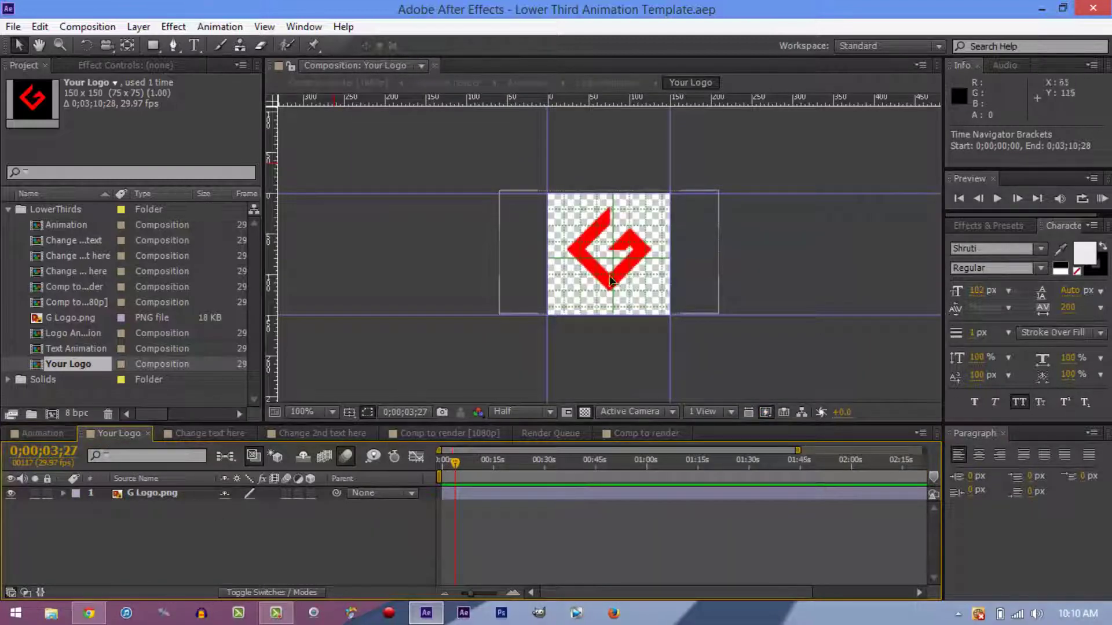
pyautogui.scroll(1, 603, 269)
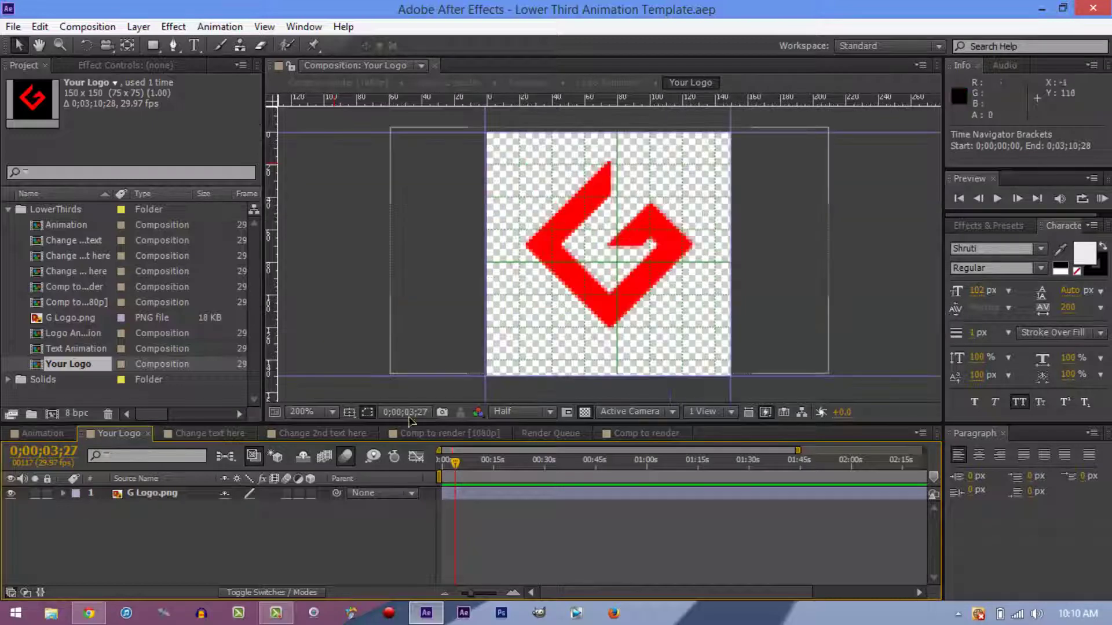
pyautogui.click(168, 494)
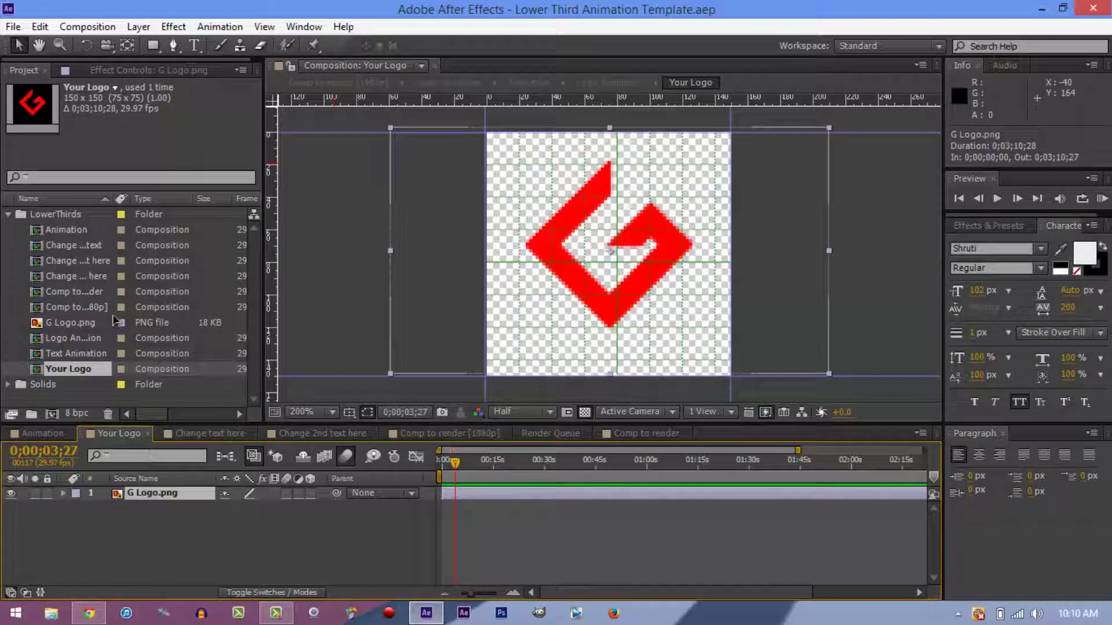
pyautogui.hotkey('ctrl', 'i')
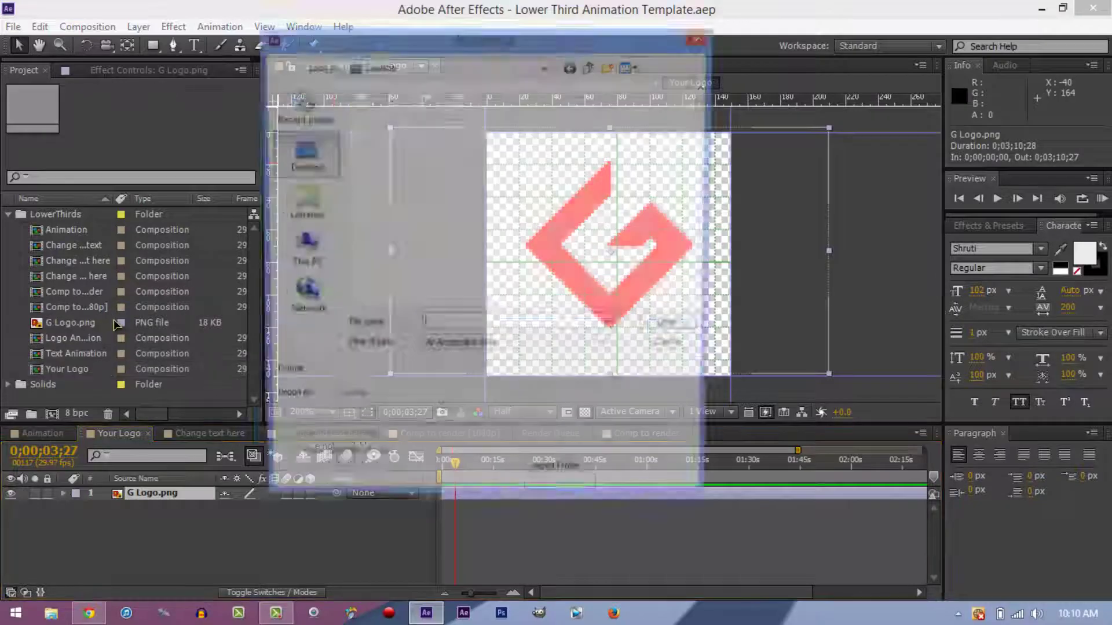
pyautogui.click(310, 208)
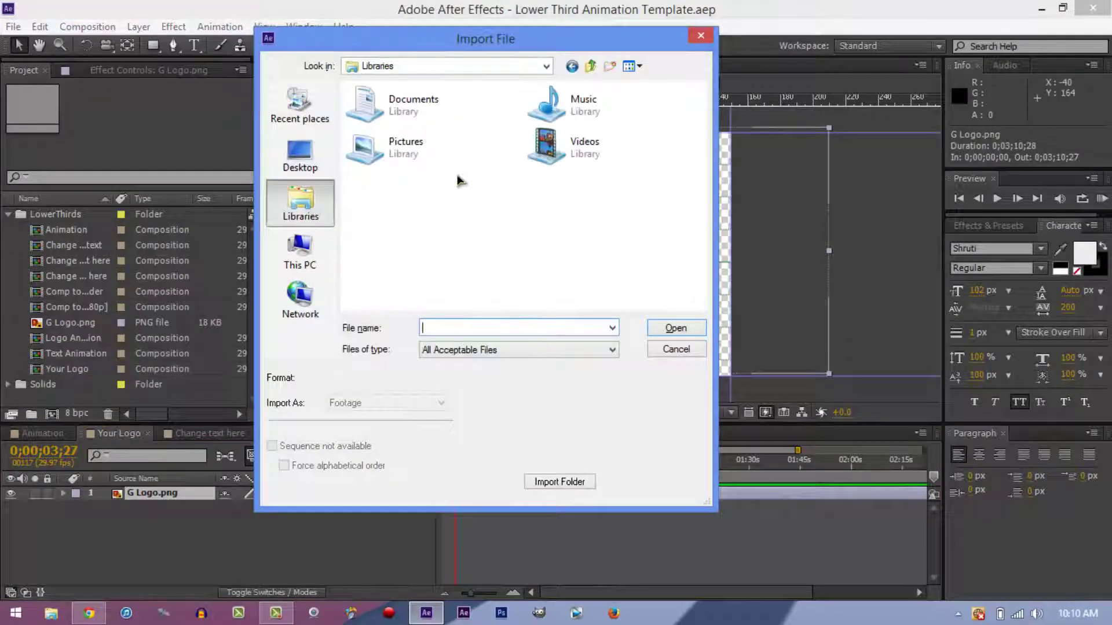
pyautogui.doubleClick(398, 151)
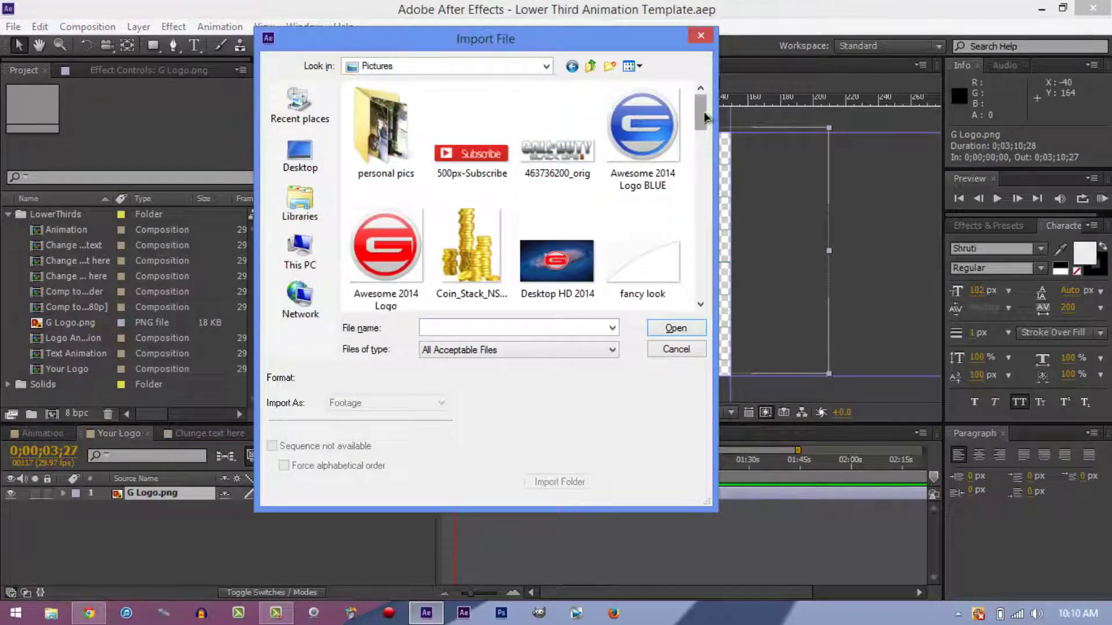
pyautogui.moveTo(703, 112); pyautogui.dragTo(689, 136)
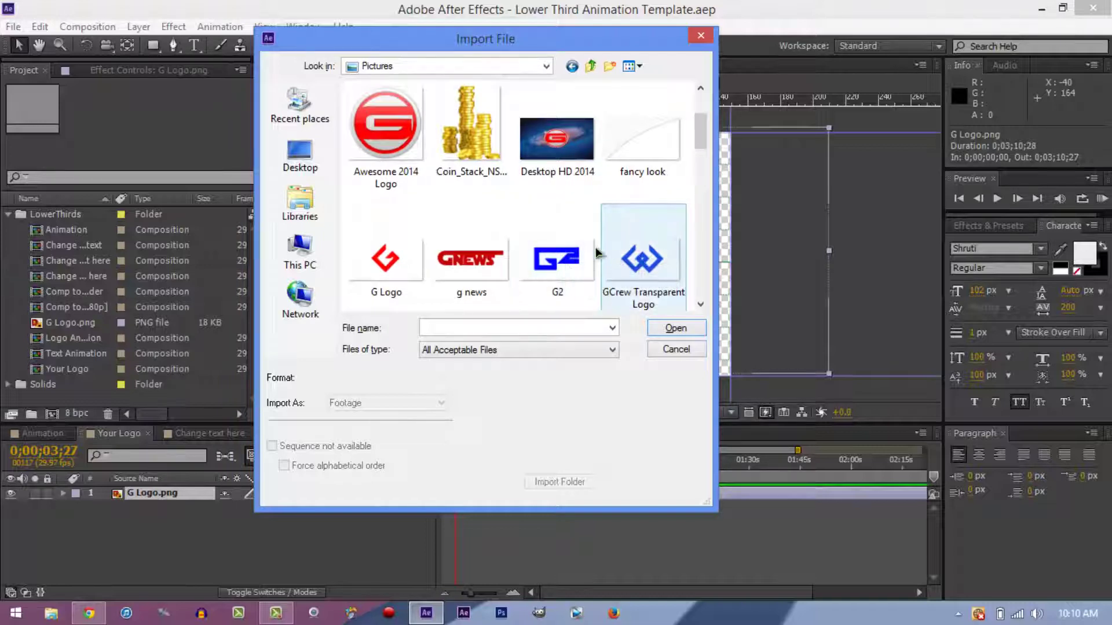
pyautogui.click(565, 264)
pyautogui.click(676, 328)
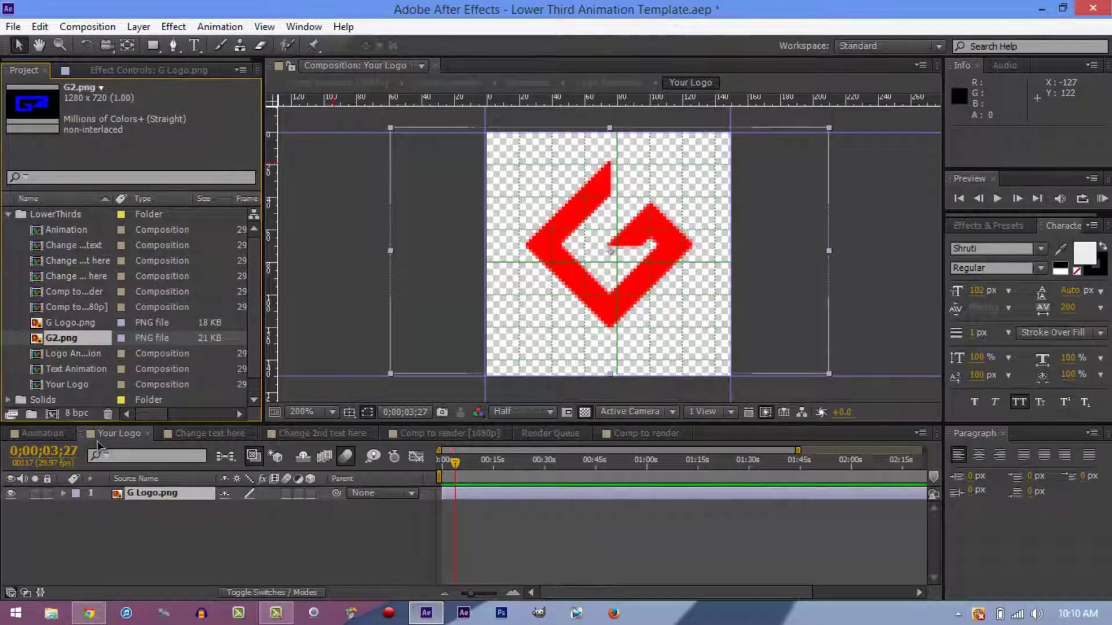
# Step: Add G2.png above G Logo.png in the Your Logo composition and hide the G Logo.png layer
pyautogui.moveTo(74, 342); pyautogui.dragTo(150, 495)
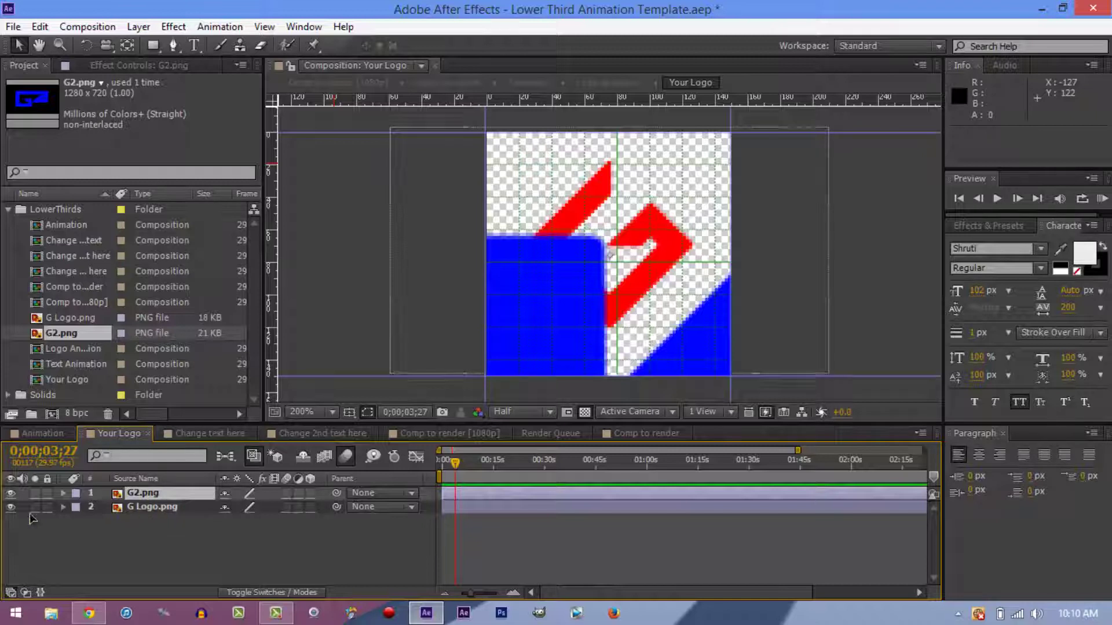
pyautogui.click(11, 507)
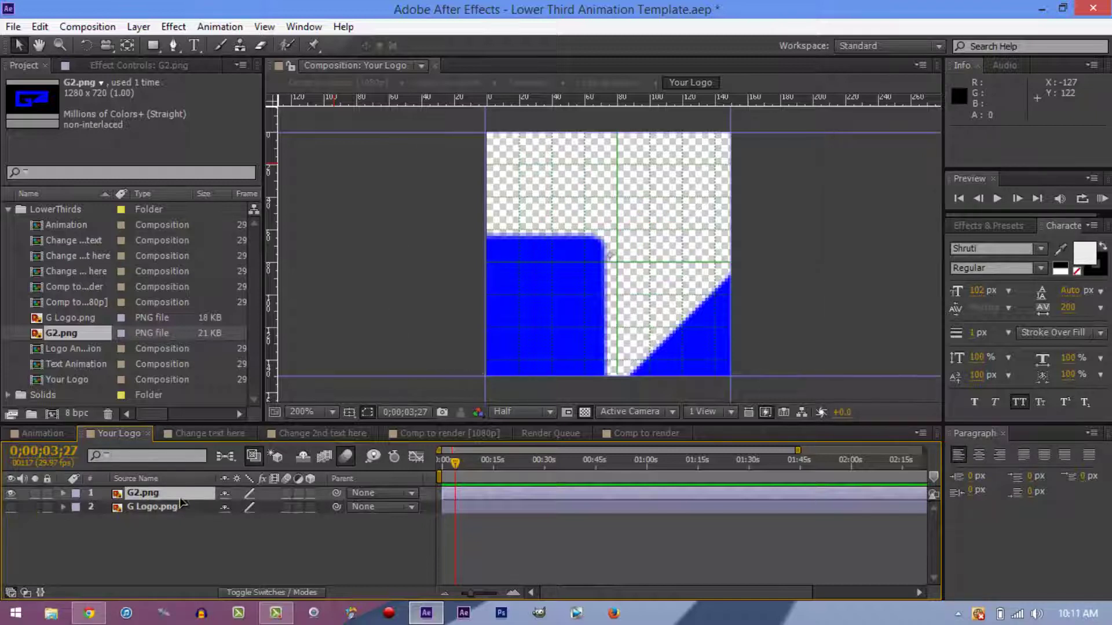
pyautogui.click(128, 510)
pyautogui.click(11, 507)
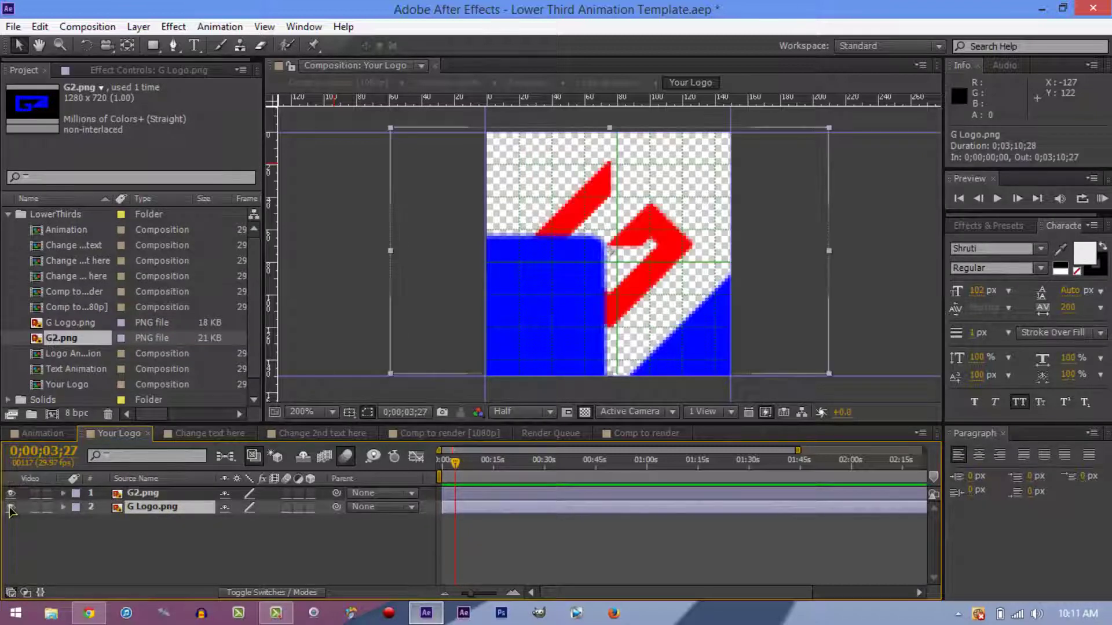
pyautogui.click(11, 507)
# Step: Scale the G2.png layer to 15% so the logo fits inside the composition frame
pyautogui.click(142, 493)
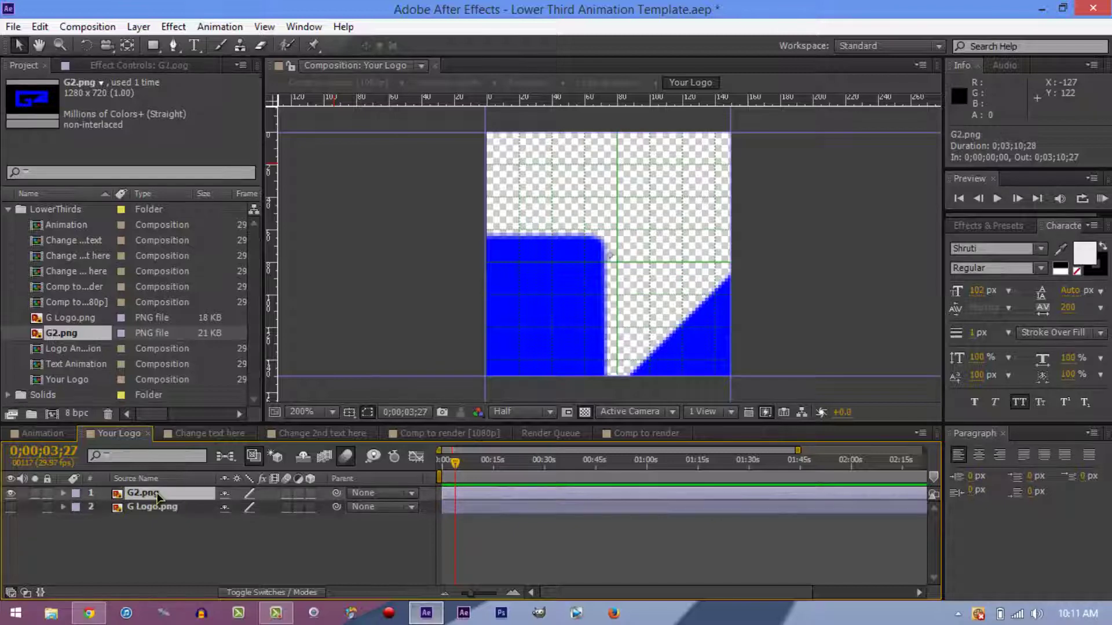
pyautogui.press('s')
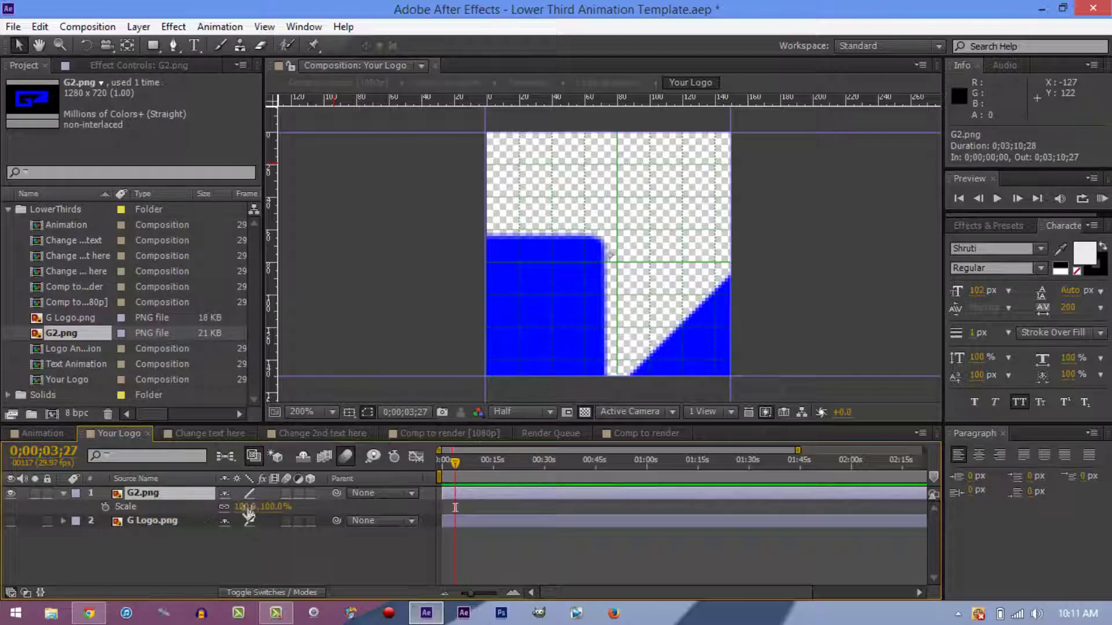
pyautogui.moveTo(247, 507); pyautogui.dragTo(182, 512)
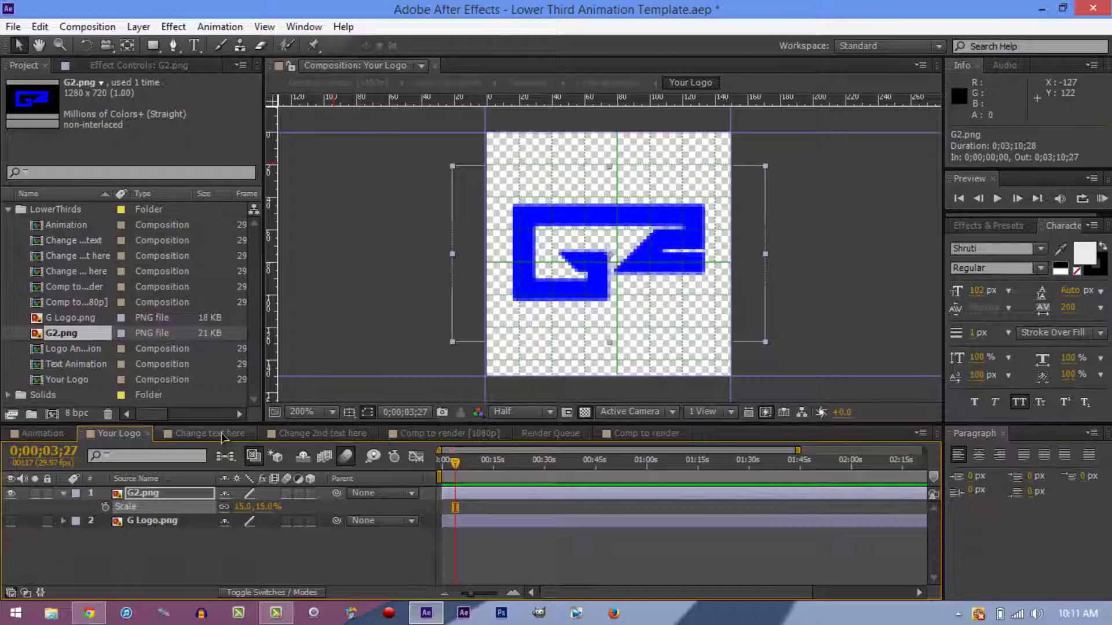
pyautogui.click(204, 541)
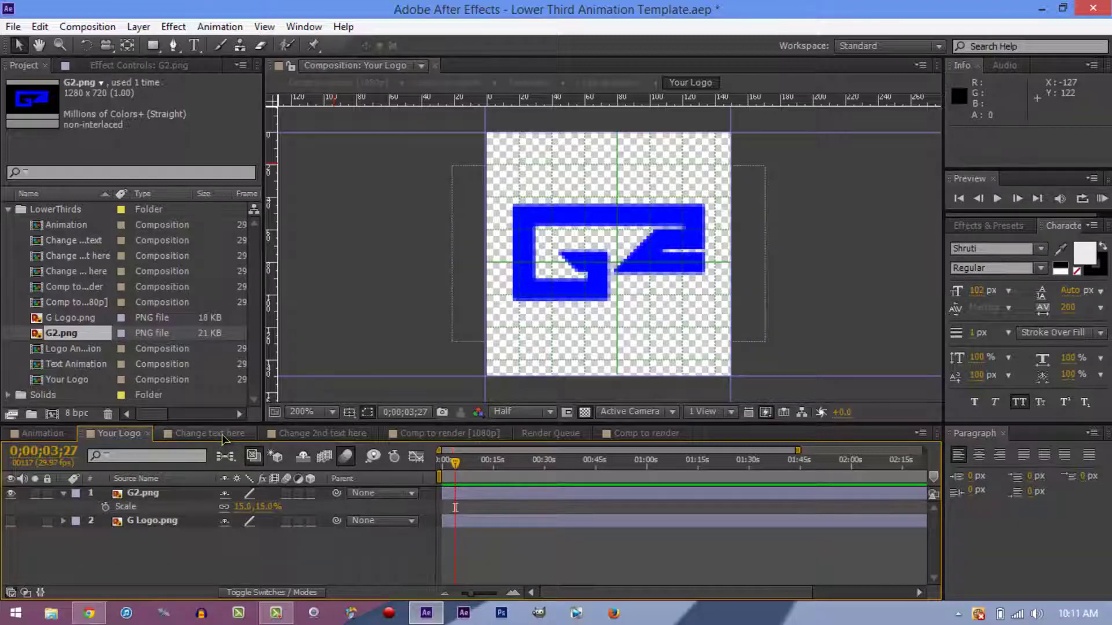
# Step: Open the Change text here composition and delete the JUST LIKE THIS! text with the Type tool, keeping its text box in editing mode
pyautogui.click(222, 439)
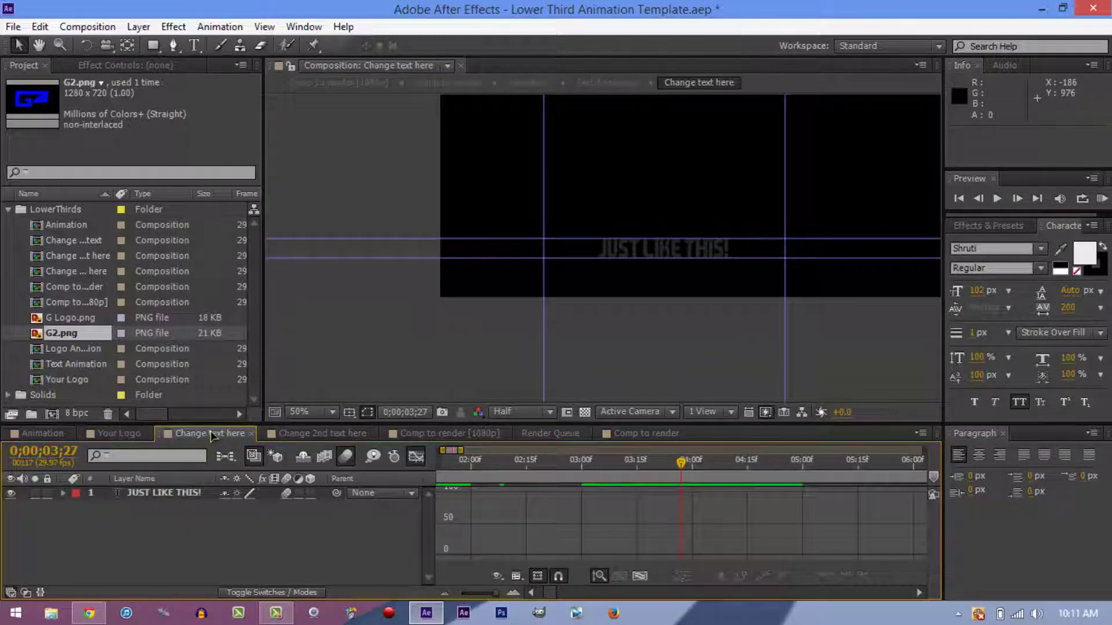
pyautogui.click(185, 492)
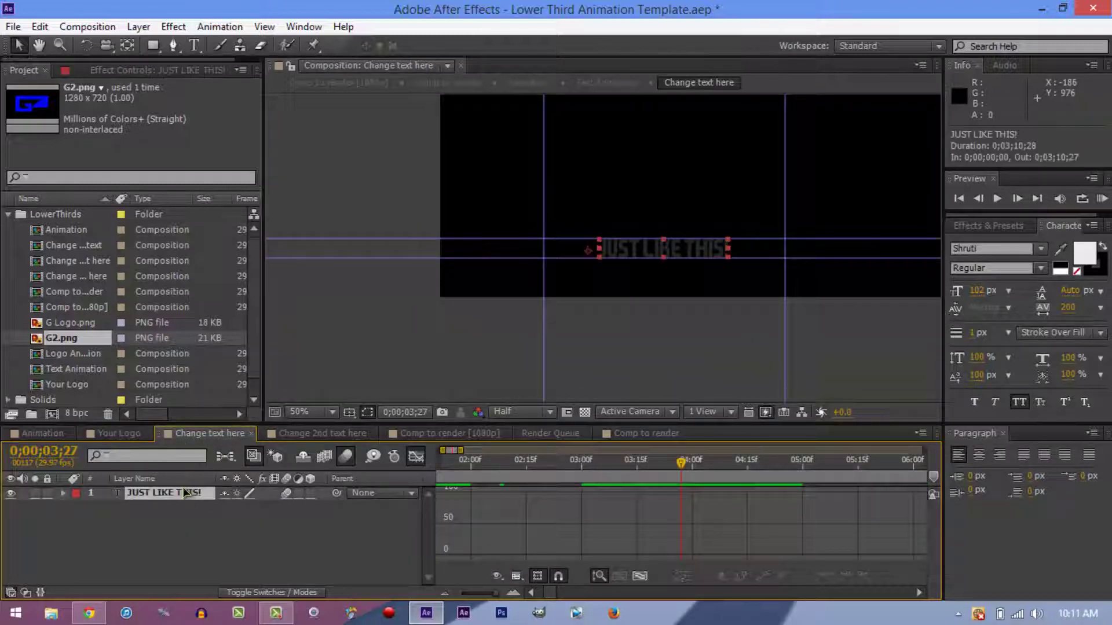
pyautogui.click(195, 46)
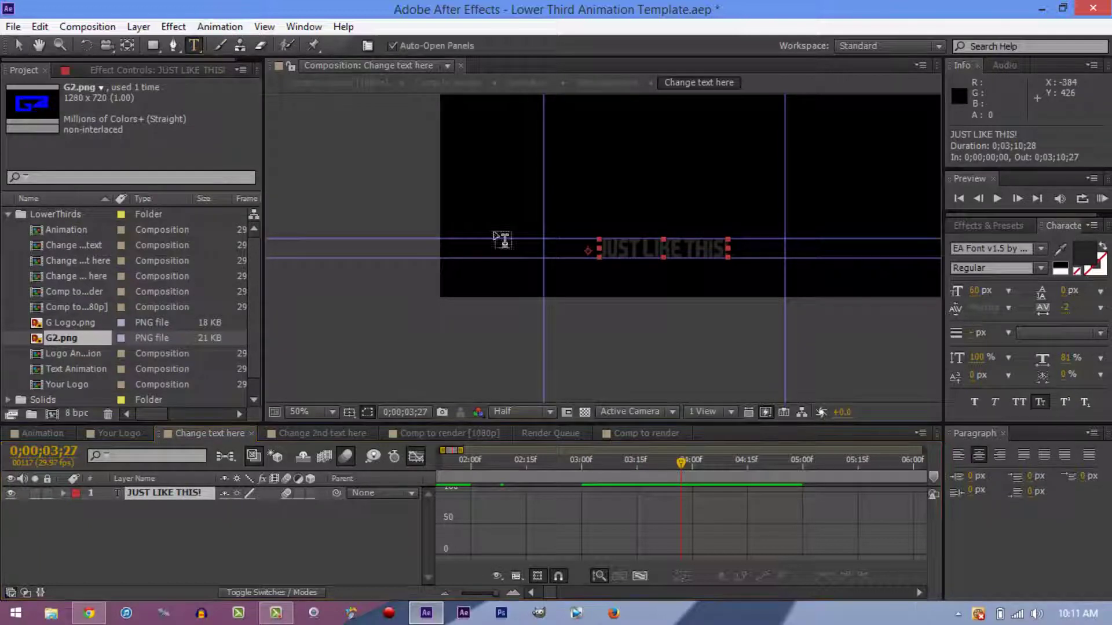
pyautogui.moveTo(504, 242); pyautogui.dragTo(731, 251)
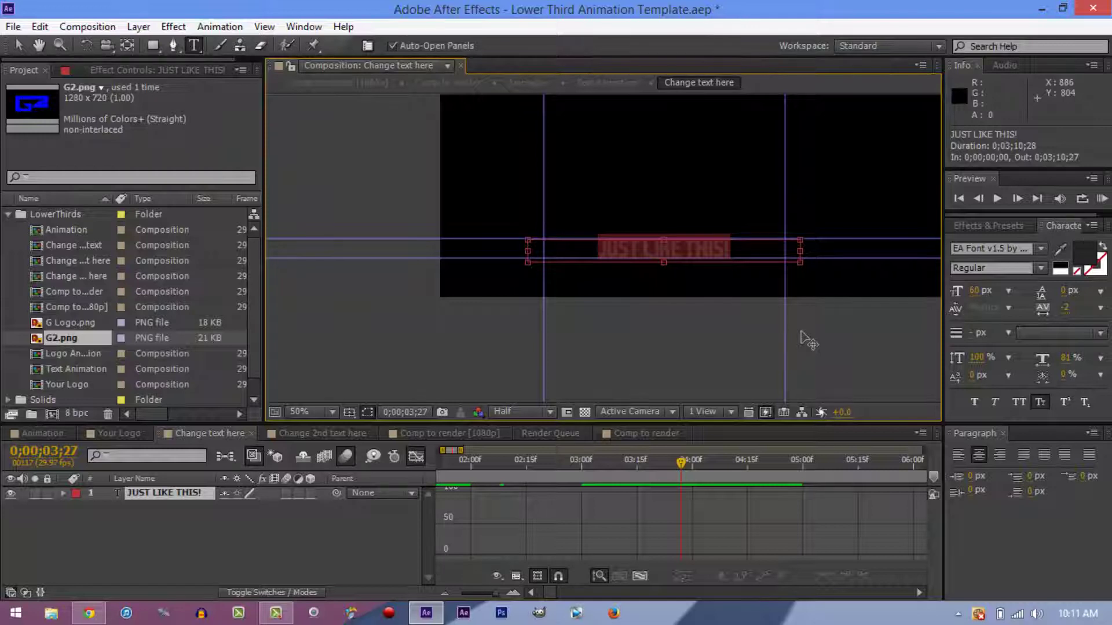
pyautogui.press('BackSpace')
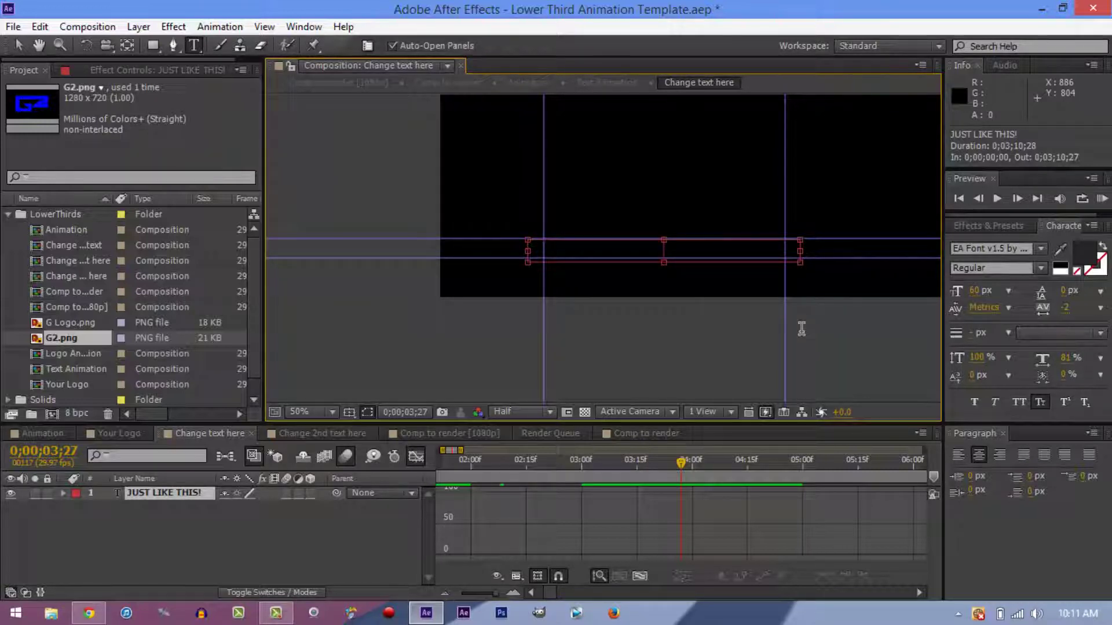
pyautogui.write('LWHlahlsasd')
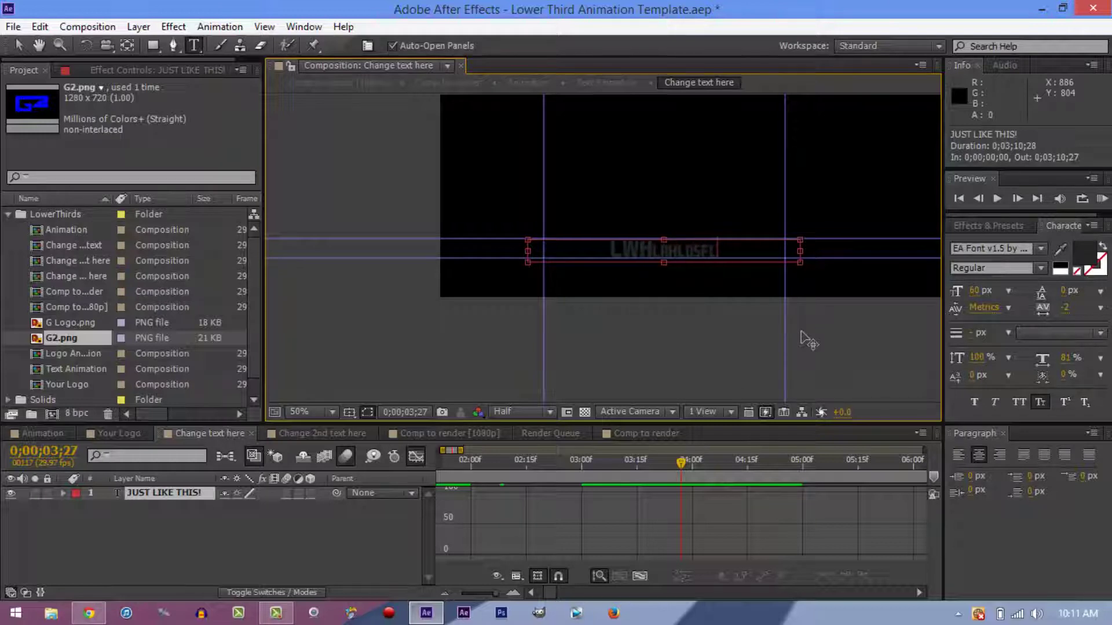
pyautogui.press('BackSpace')
pyautogui.press('BackSpace')
pyautogui.press('BackSpace')
pyautogui.press('BackSpace')
pyautogui.press('BackSpace')
pyautogui.press('BackSpace')
pyautogui.press('BackSpace')
pyautogui.press('BackSpace')
pyautogui.press('BackSpace')
pyautogui.press('BackSpace')
pyautogui.press('BackSpace')
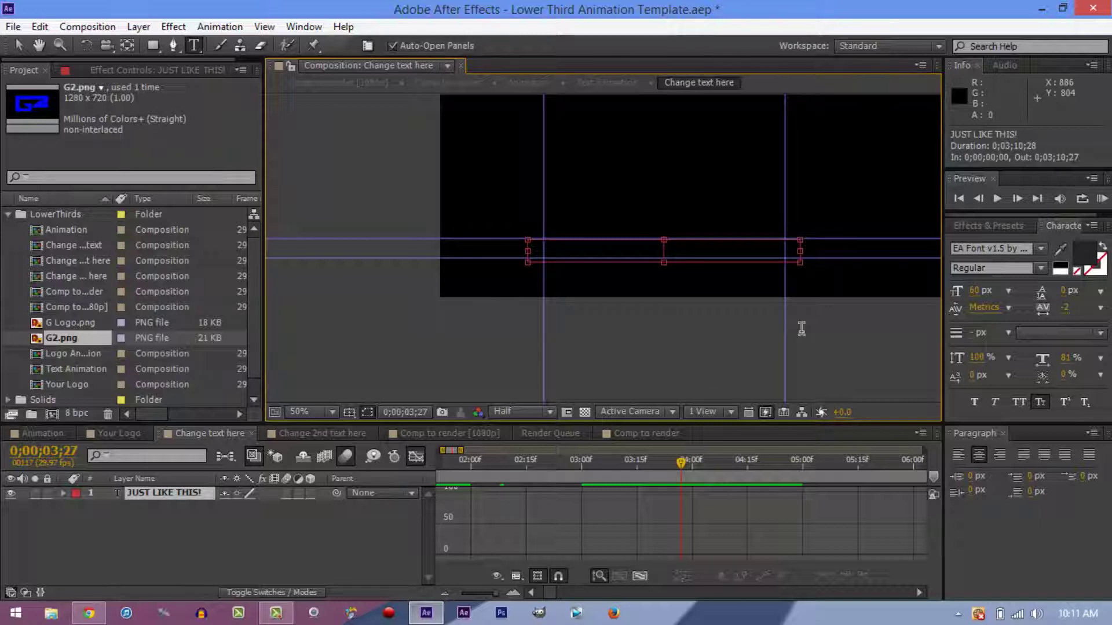
pyautogui.write('ARRHEHUFH')
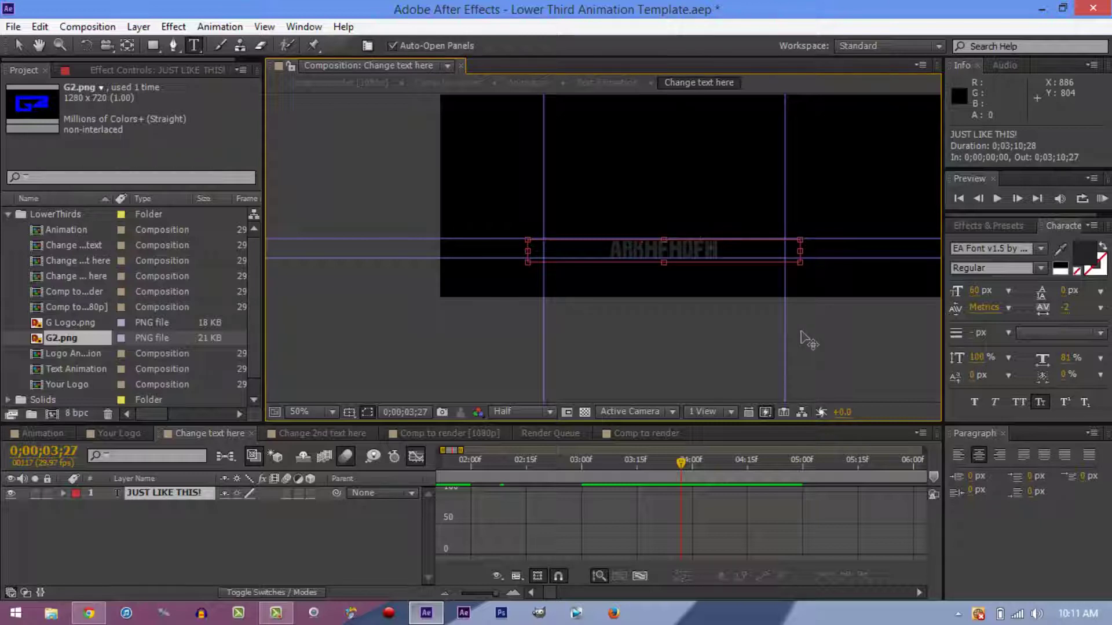
pyautogui.press('BackSpace')
pyautogui.press('BackSpace')
pyautogui.press('BackSpace')
pyautogui.press('BackSpace')
pyautogui.press('BackSpace')
pyautogui.press('BackSpace')
pyautogui.press('BackSpace')
pyautogui.press('BackSpace')
pyautogui.press('BackSpace')
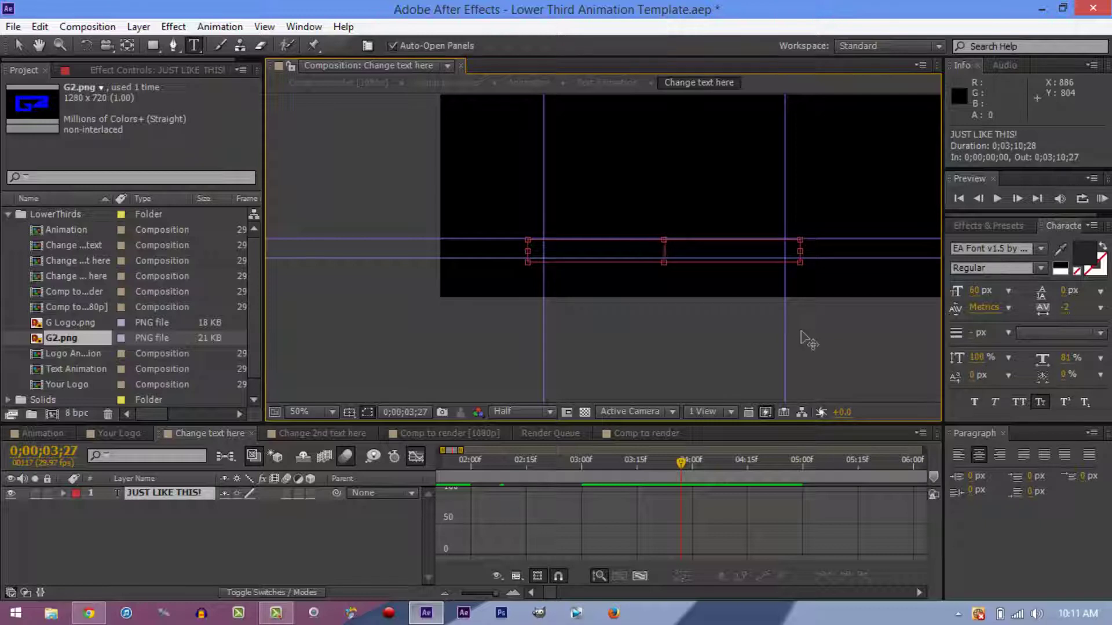
pyautogui.write('IOSLJLHGIJ')
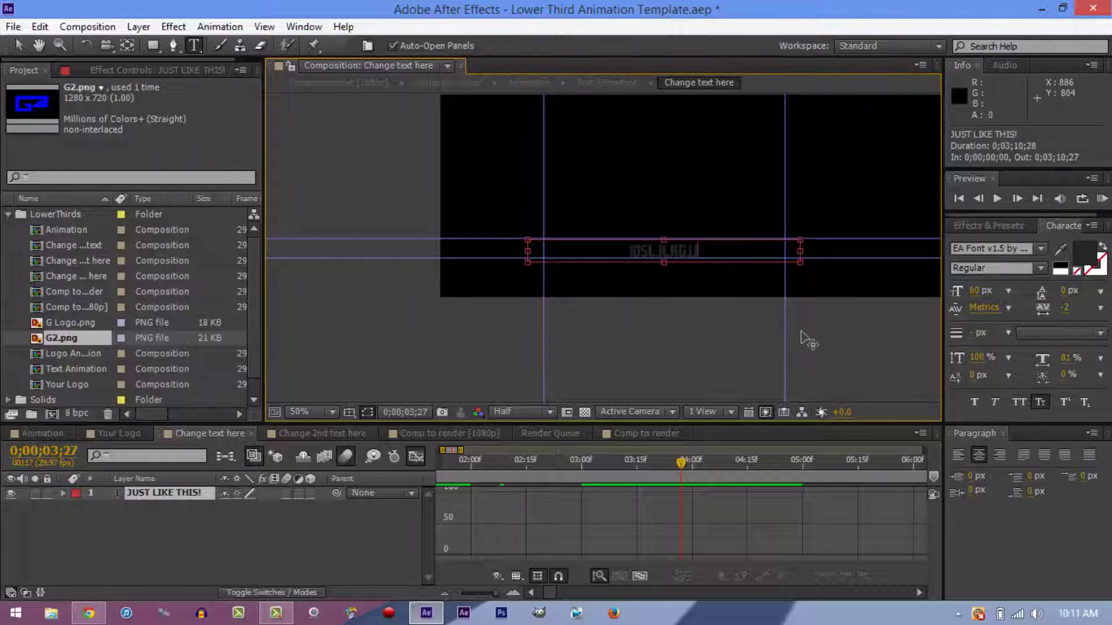
pyautogui.press('BackSpace')
pyautogui.press('BackSpace')
pyautogui.press('BackSpace')
pyautogui.press('BackSpace')
pyautogui.press('BackSpace')
pyautogui.press('BackSpace')
pyautogui.press('BackSpace')
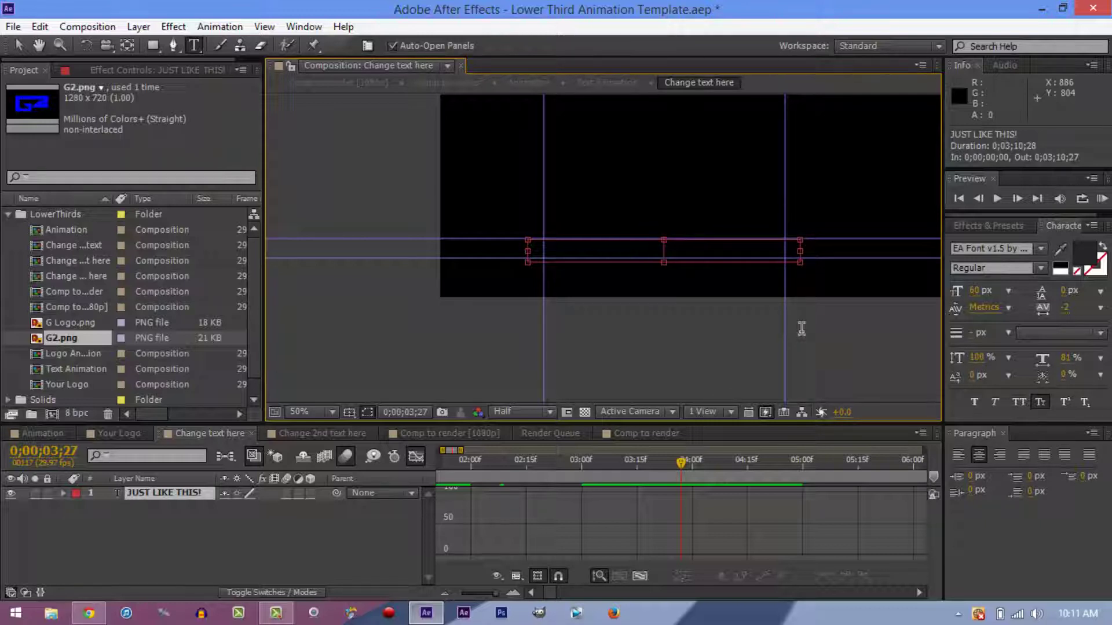
# Step: Fill the banner text box with a long run of placeholder letters and check the banner in Comp to render [1080p]
pyautogui.write('HLFDLKGLKDSGU')
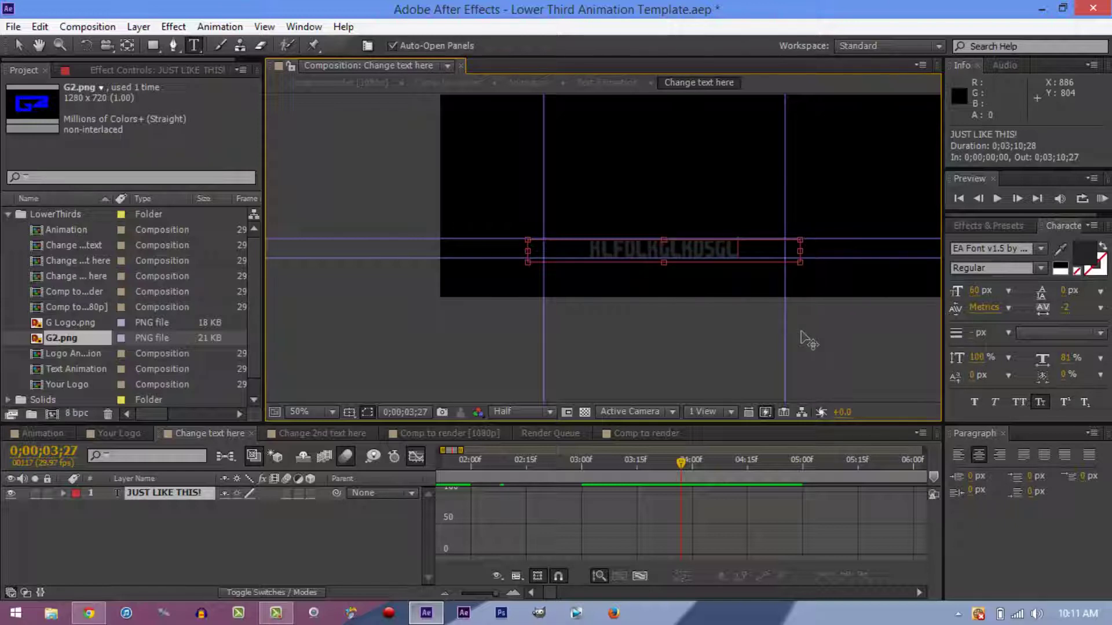
pyautogui.write('LKHGAKJHFKD')
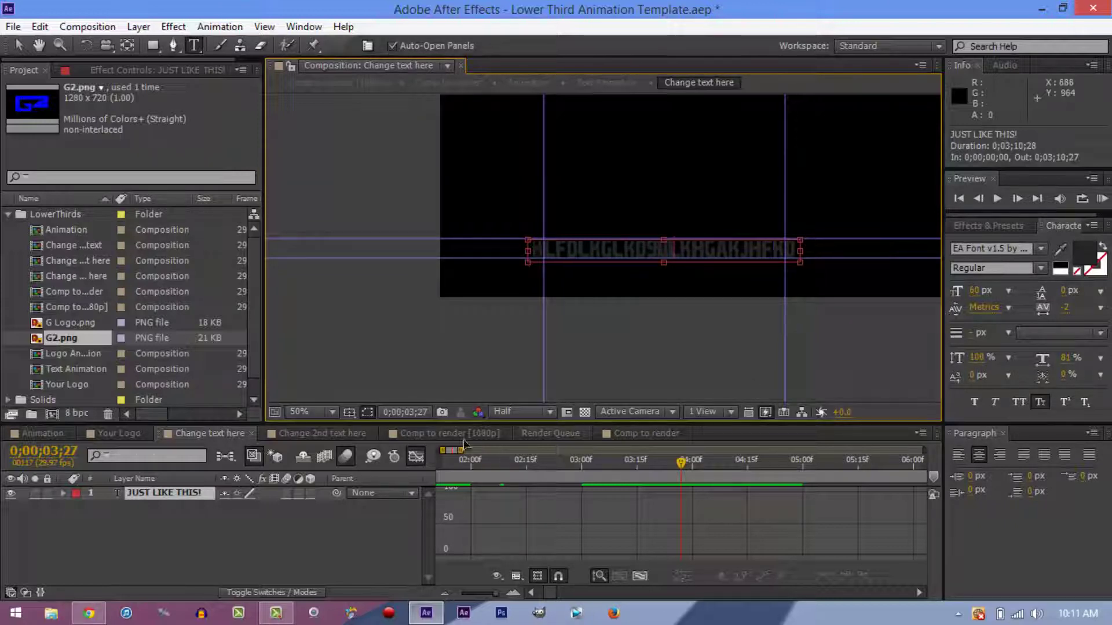
pyautogui.click(488, 435)
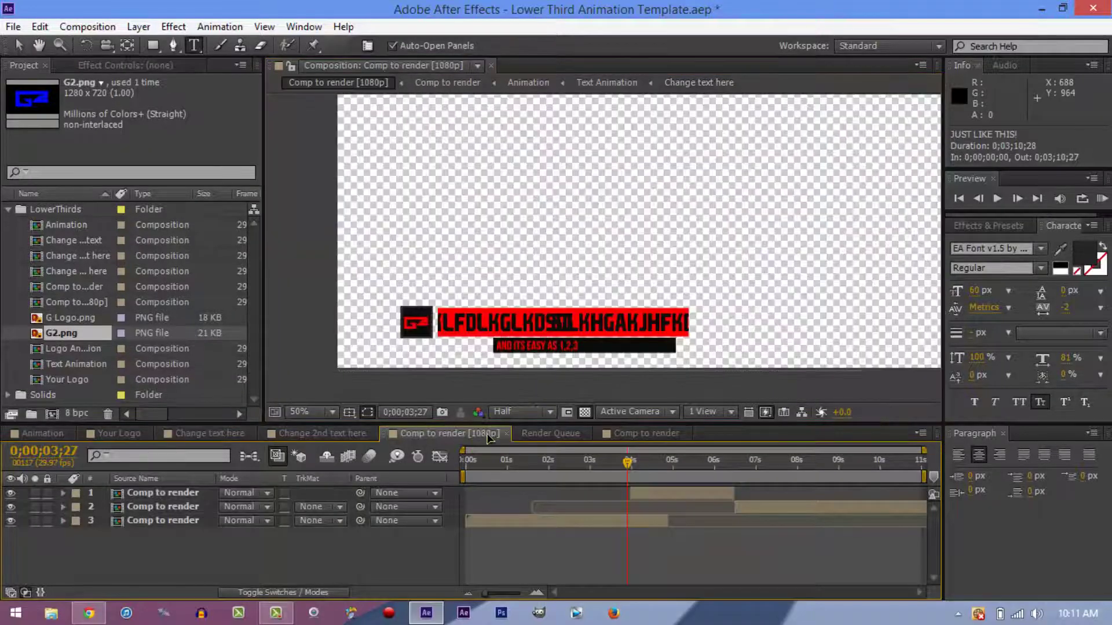
# Step: Replace the text in Change text here with KHFEKJHFJDH and check the banner in Comp to render [1080p]
pyautogui.click(219, 435)
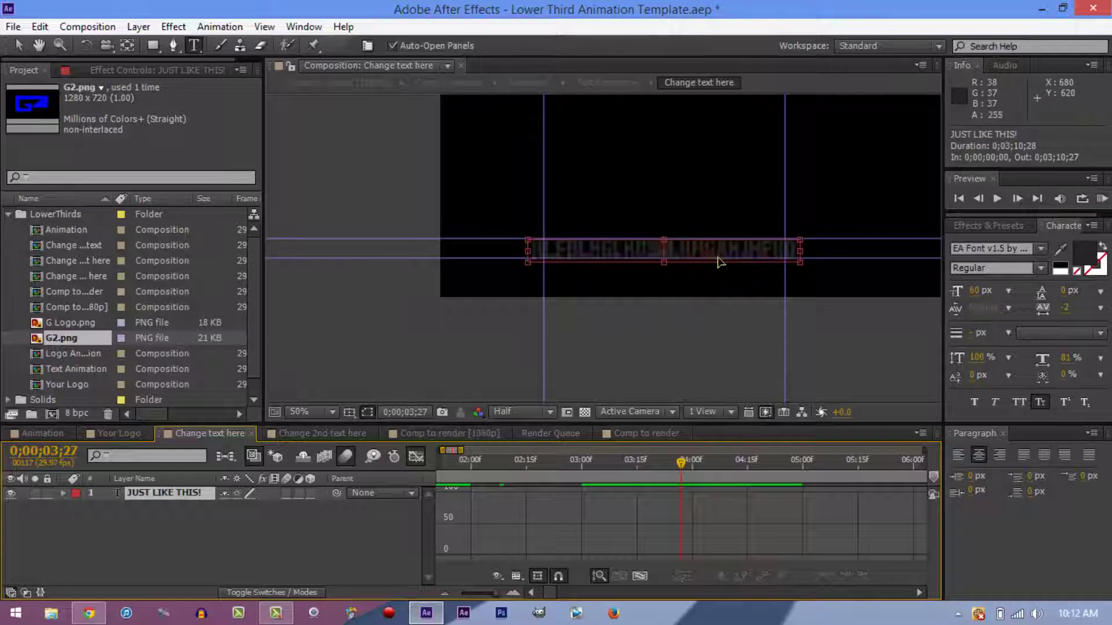
pyautogui.write('KHFEHJHFJOH')
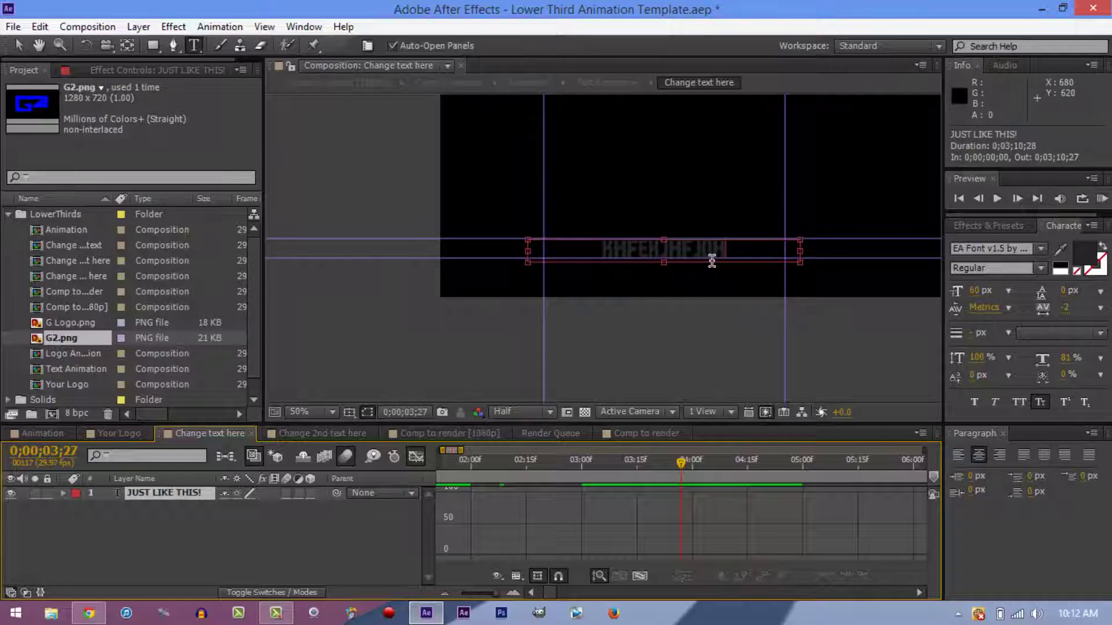
pyautogui.click(463, 433)
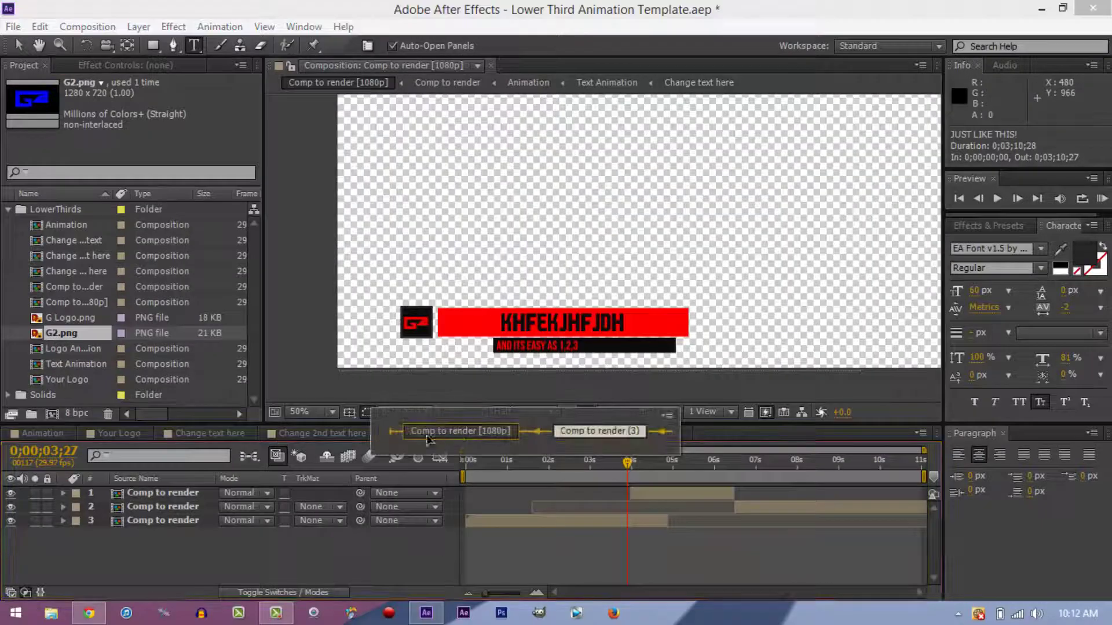
# Step: Replace the AND ITS EASY AS 1,2,3 text in Change 2nd text here with HFLHFASLLSFSSFASLLKFANFNFHS and check it in Comp to render [1080p]
pyautogui.click(246, 435)
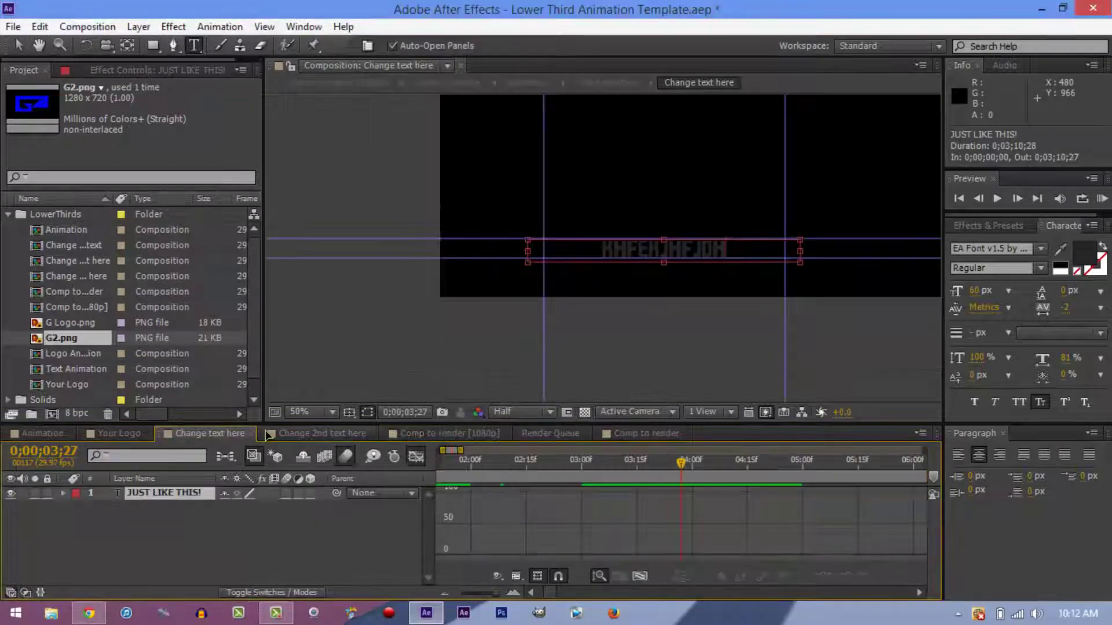
pyautogui.click(279, 434)
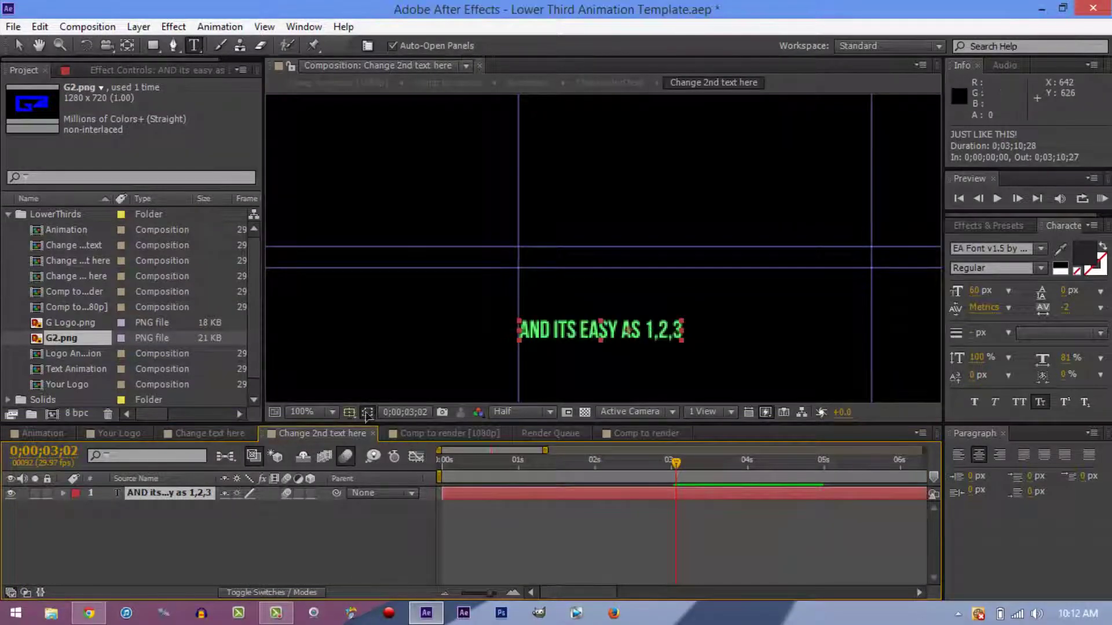
pyautogui.click(399, 435)
pyautogui.click(322, 433)
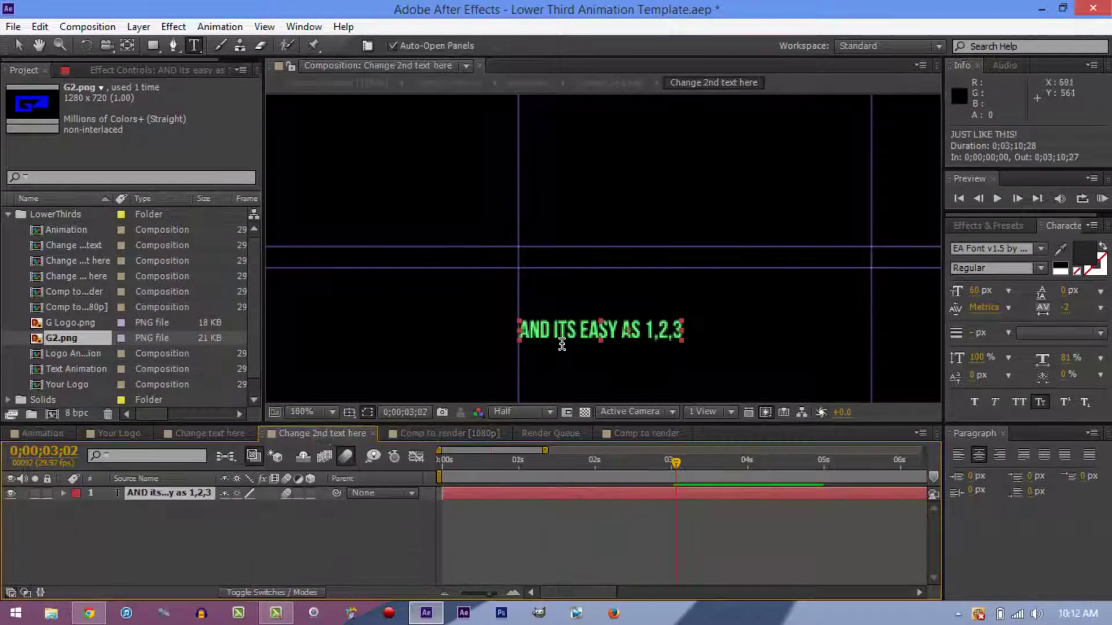
pyautogui.click(573, 331)
pyautogui.hotkey('ctrl', 'a')
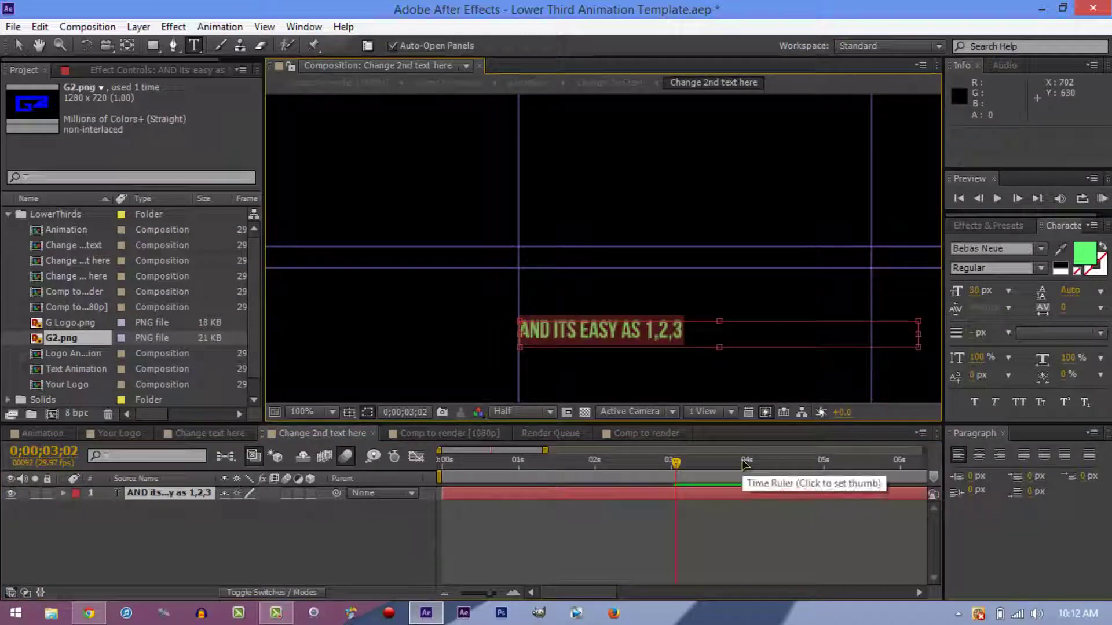
pyautogui.write('HFLHFASL')
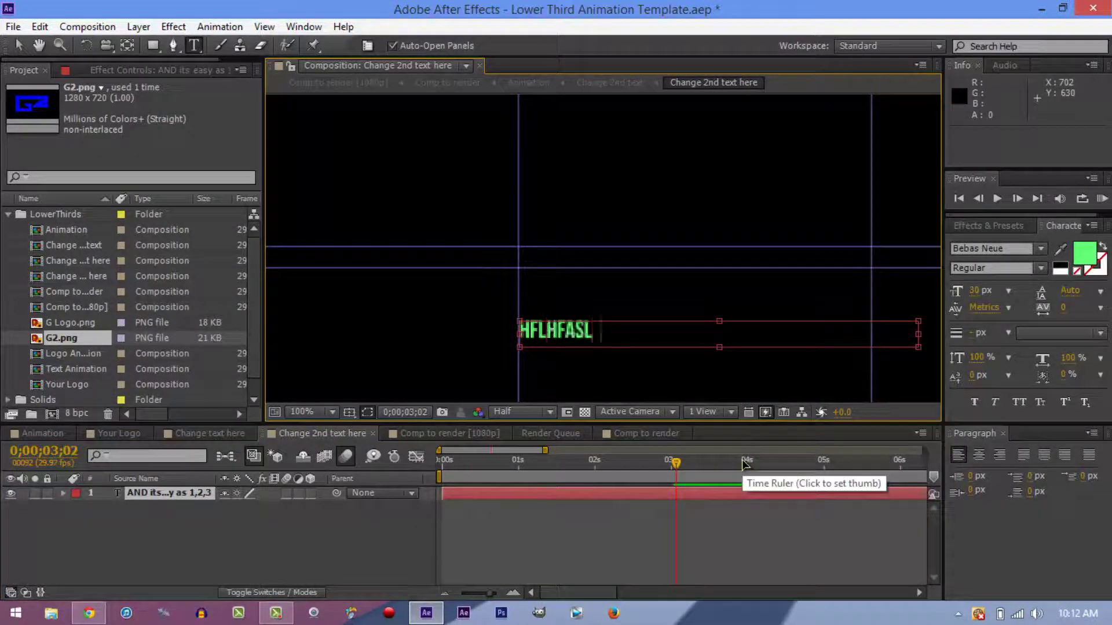
pyautogui.write('LSFSSFASLLKFANF')
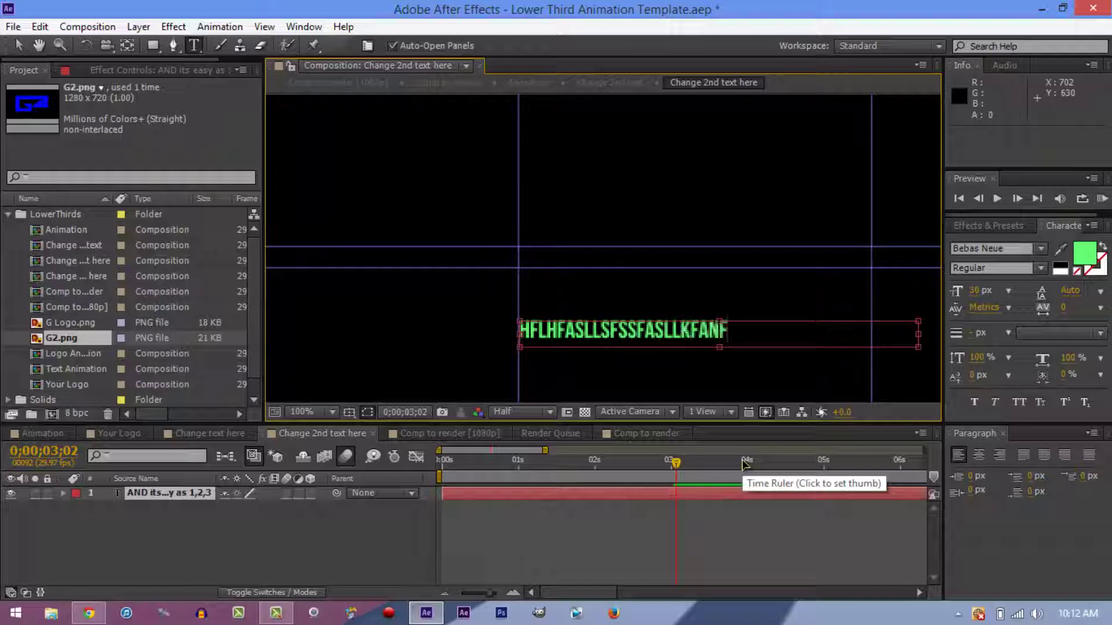
pyautogui.write('NFHS')
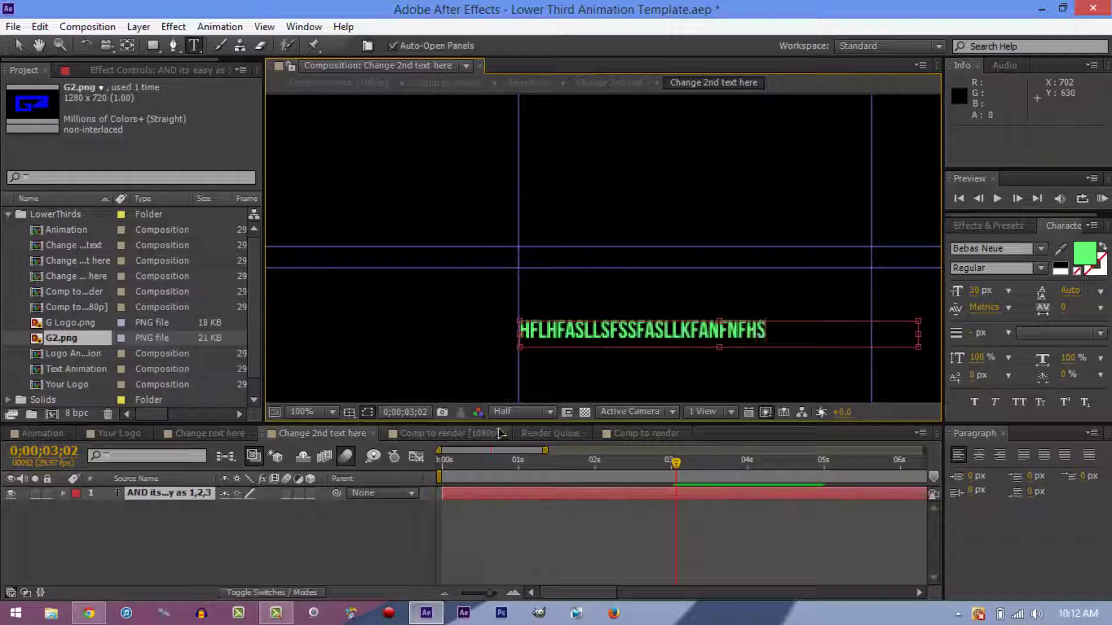
pyautogui.click(489, 434)
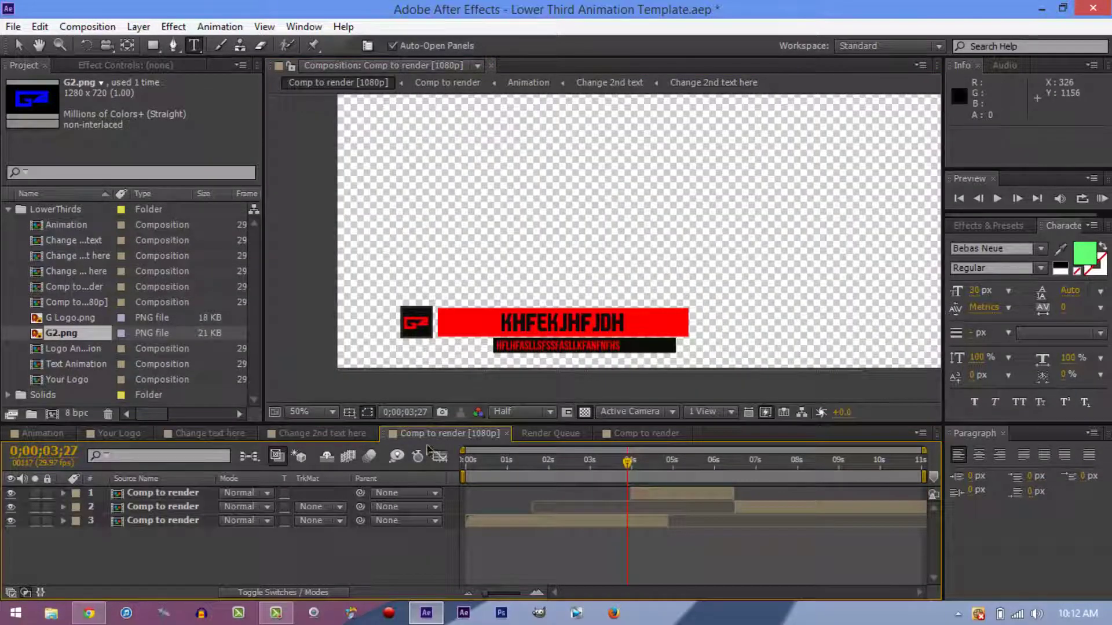
# Step: Try extending the text in Change 2nd text here with YREYESYYERSRYRYD so it spans the whole text box
pyautogui.click(339, 435)
pyautogui.write('YREYESYYERSRYRYD')
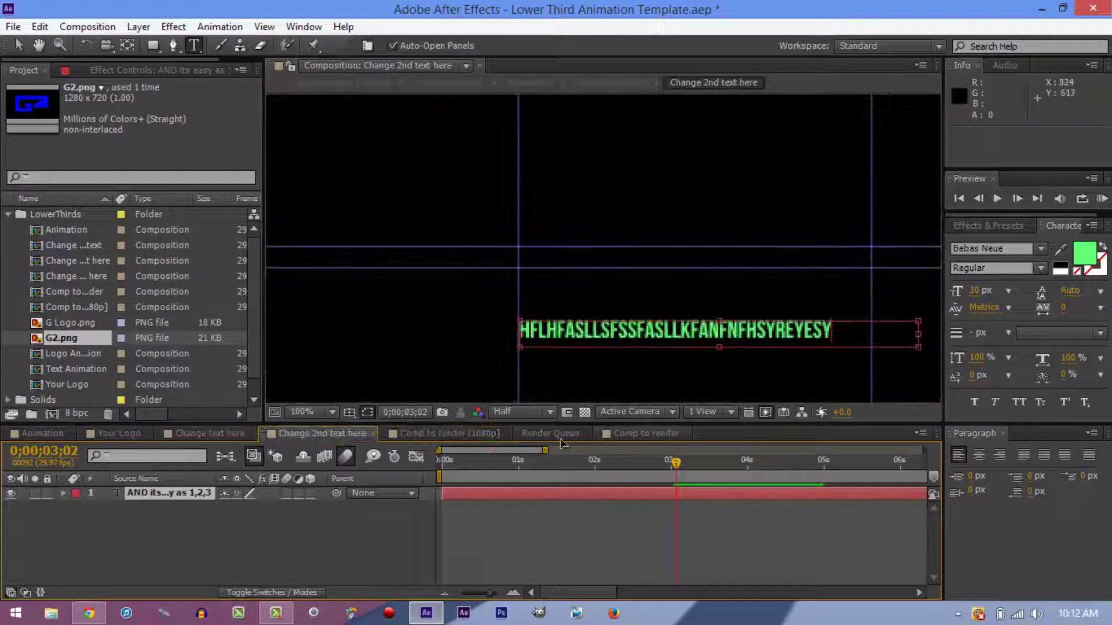
pyautogui.click(490, 434)
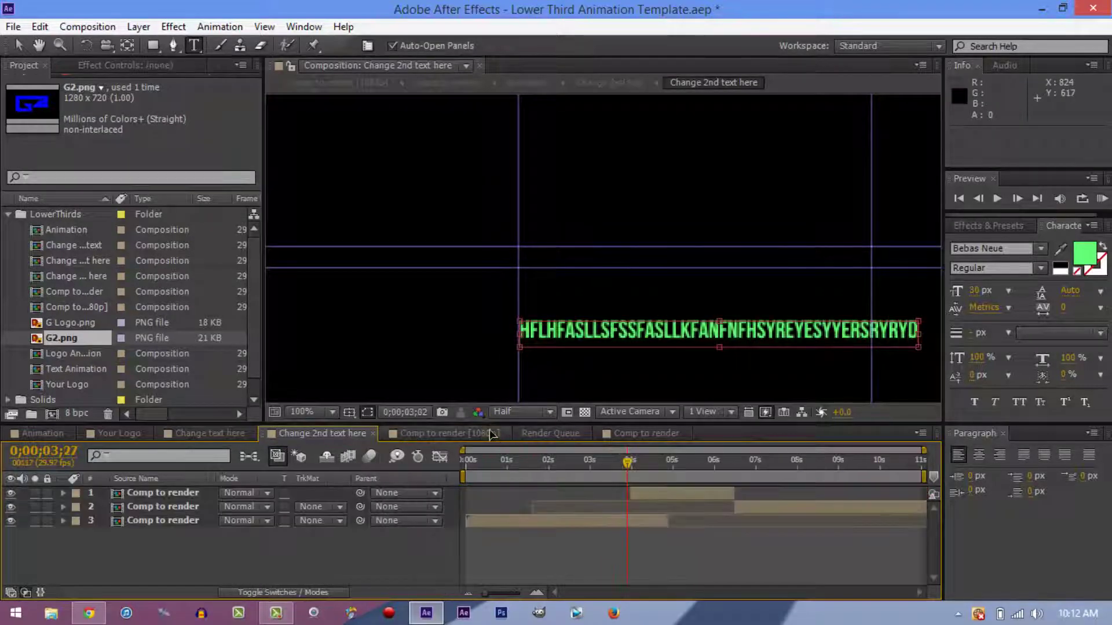
# Step: Replace the whole text in Change 2nd text here with KJGSHFKJSBFSGD and check the lower third in Comp to render [1080p]
pyautogui.doubleClick(636, 358)
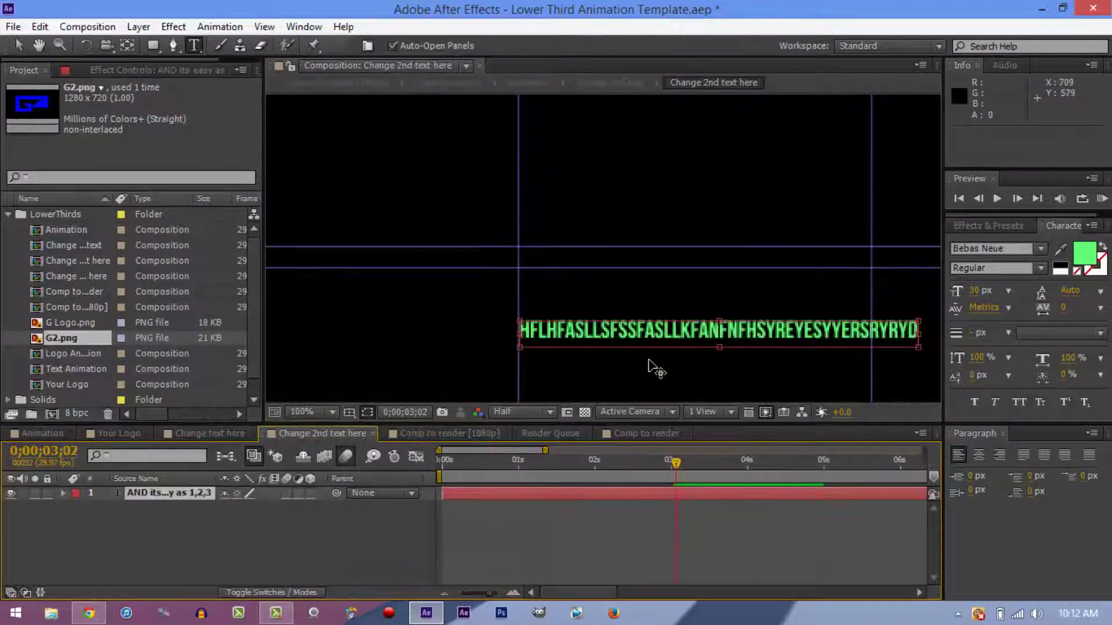
pyautogui.hotkey('ctrl', 'a')
pyautogui.write('KJGSHFKJSBFSGD')
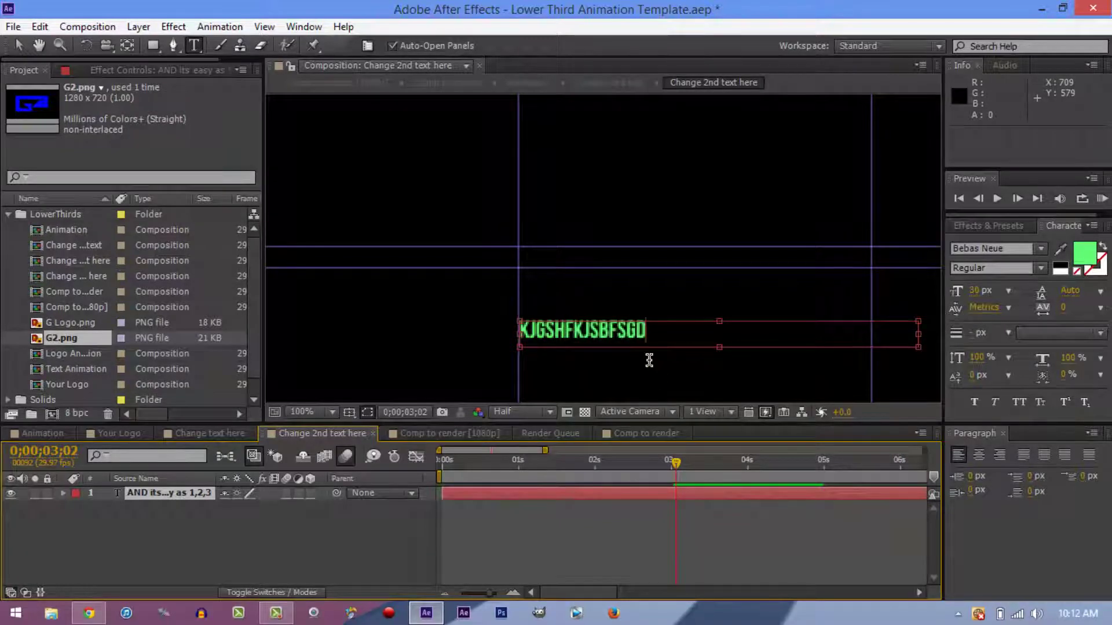
pyautogui.click(481, 434)
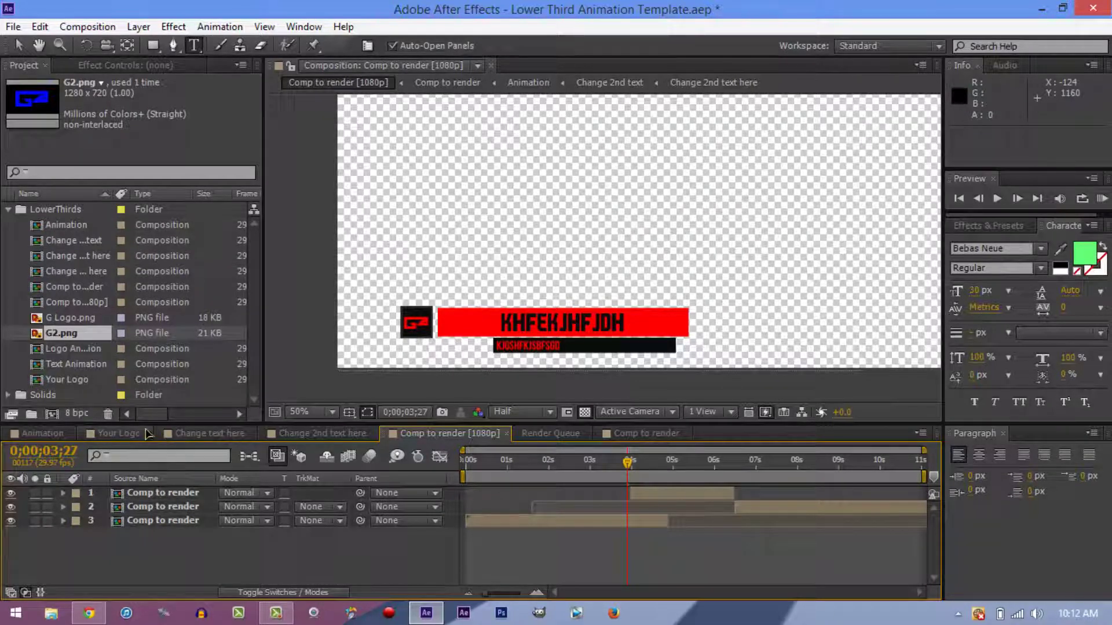
# Step: Scale the G2.png layer in the Your Logo composition to 12% and check the logo in Comp to render [1080p]
pyautogui.click(121, 434)
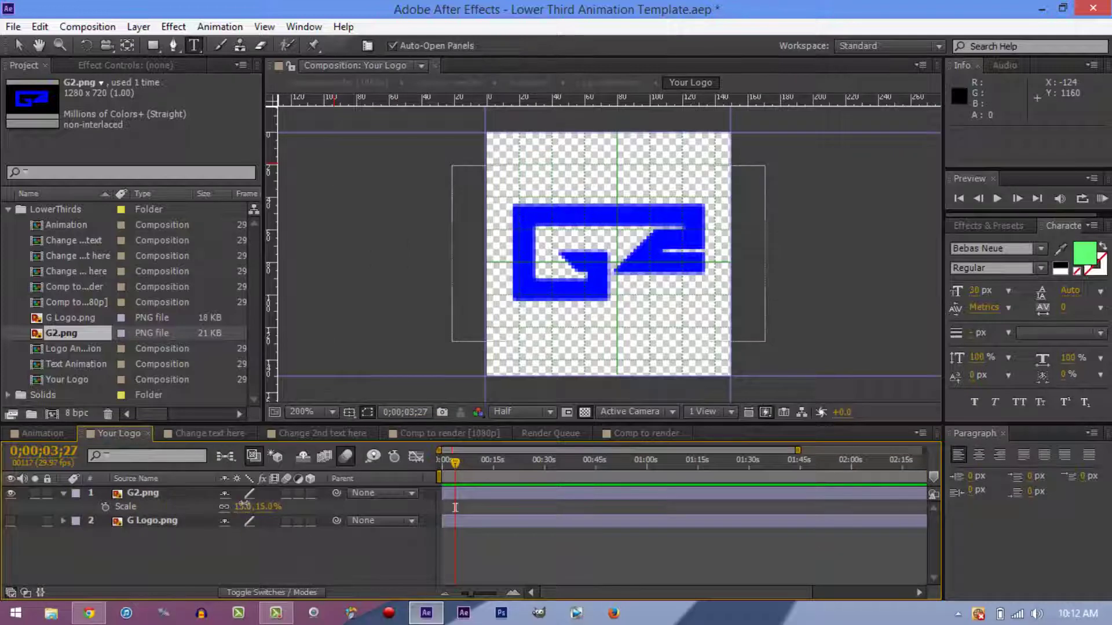
pyautogui.moveTo(248, 506); pyautogui.dragTo(243, 502)
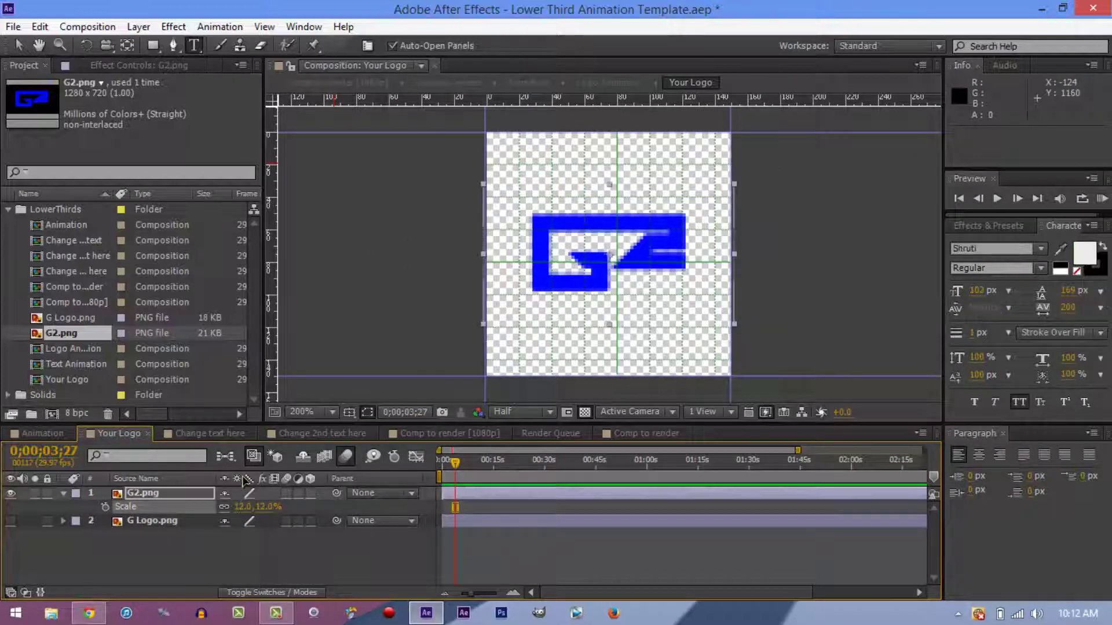
pyautogui.click(400, 434)
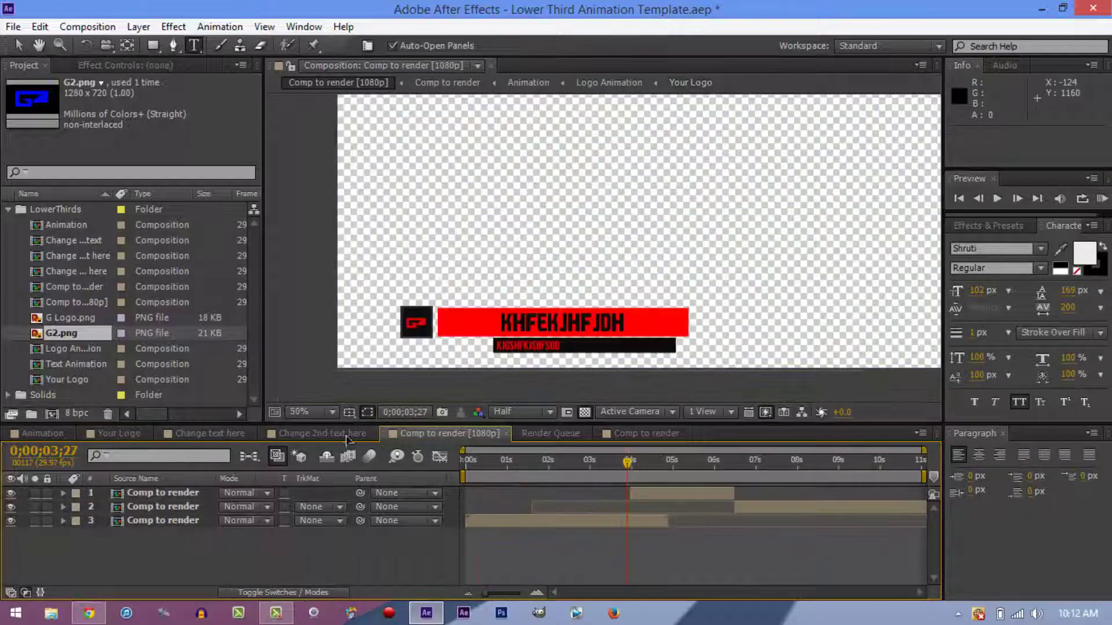
pyautogui.click(203, 434)
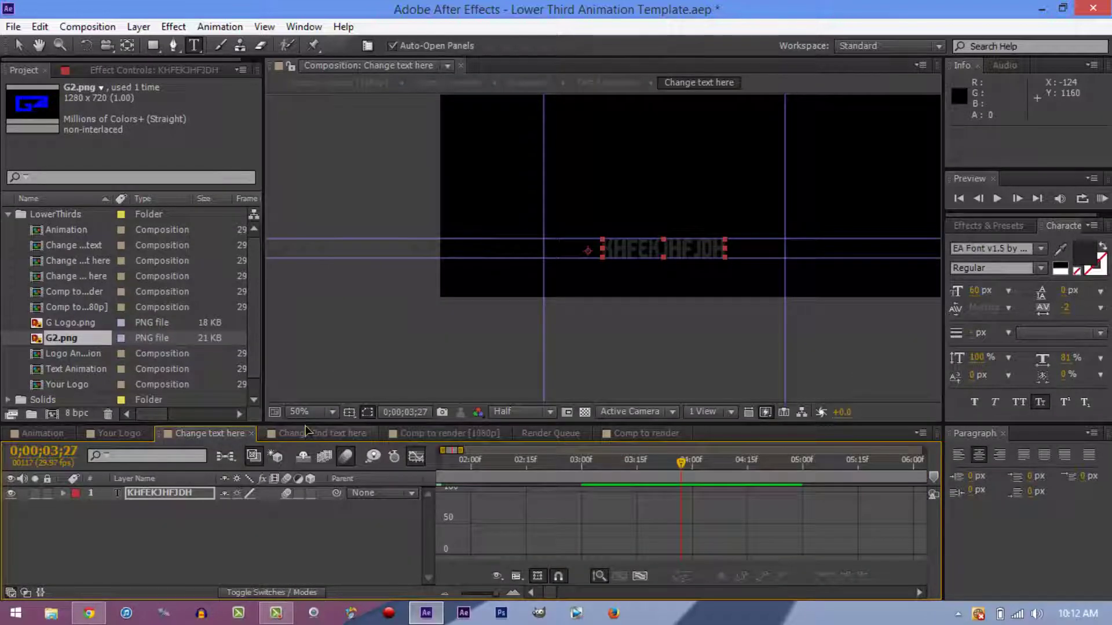
pyautogui.click(306, 433)
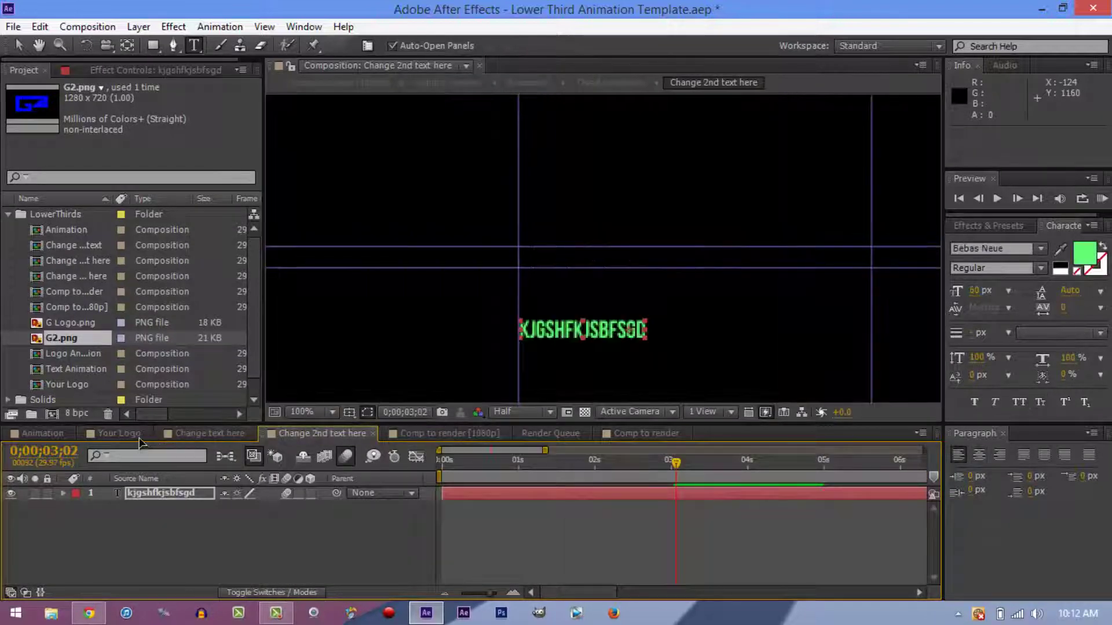
pyautogui.click(138, 437)
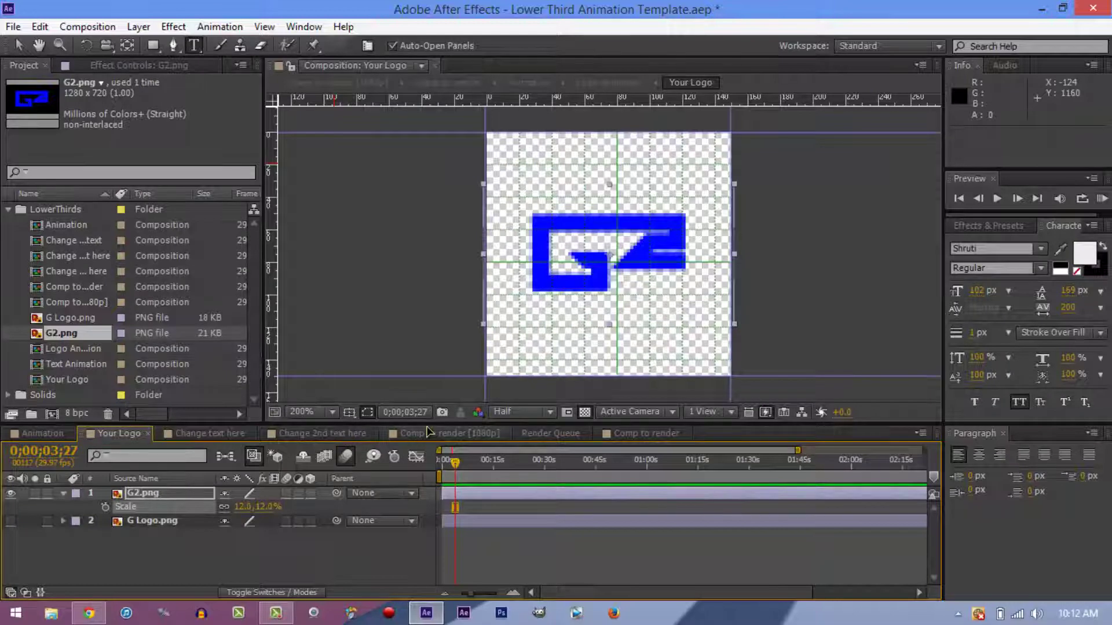
pyautogui.click(428, 433)
pyautogui.click(322, 433)
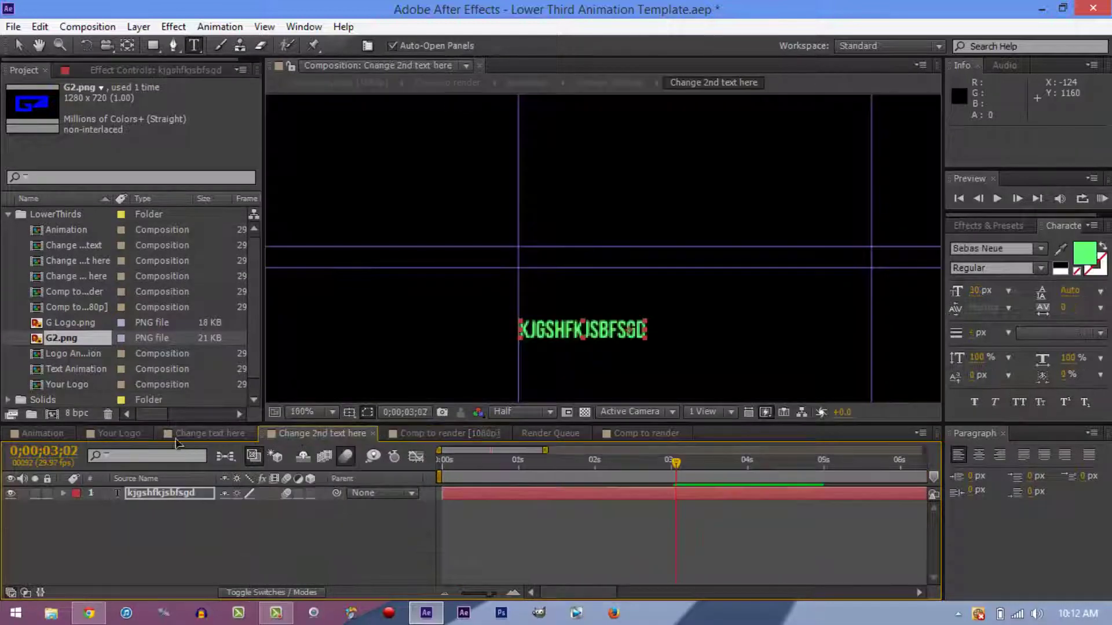
# Step: Open the Animation composition, hide the Color Control layer and make it visible again
pyautogui.click(60, 435)
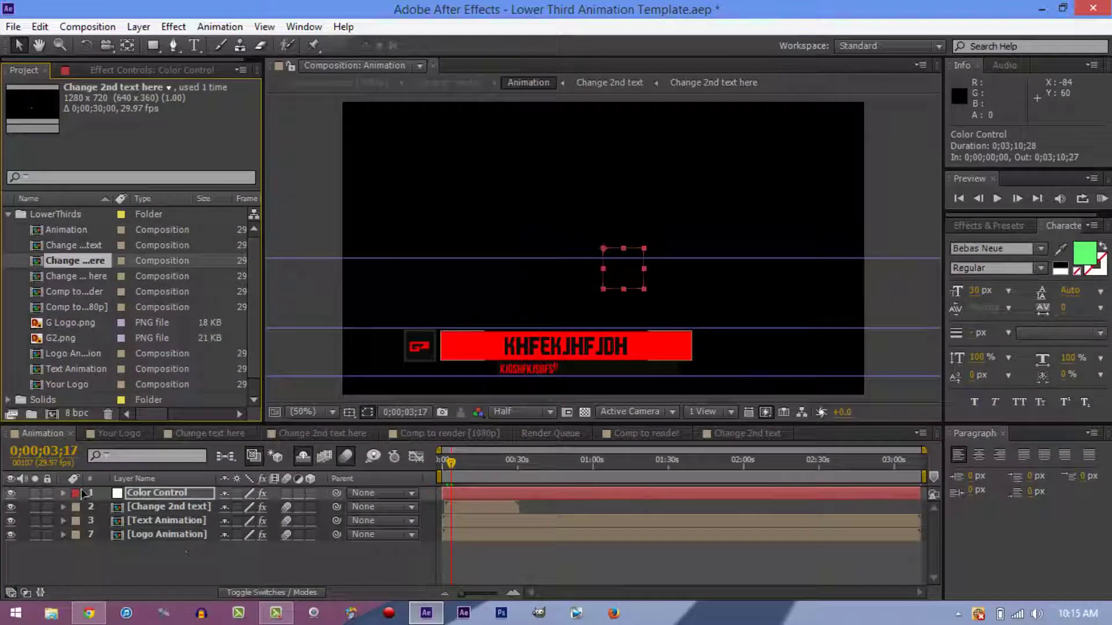
pyautogui.click(10, 492)
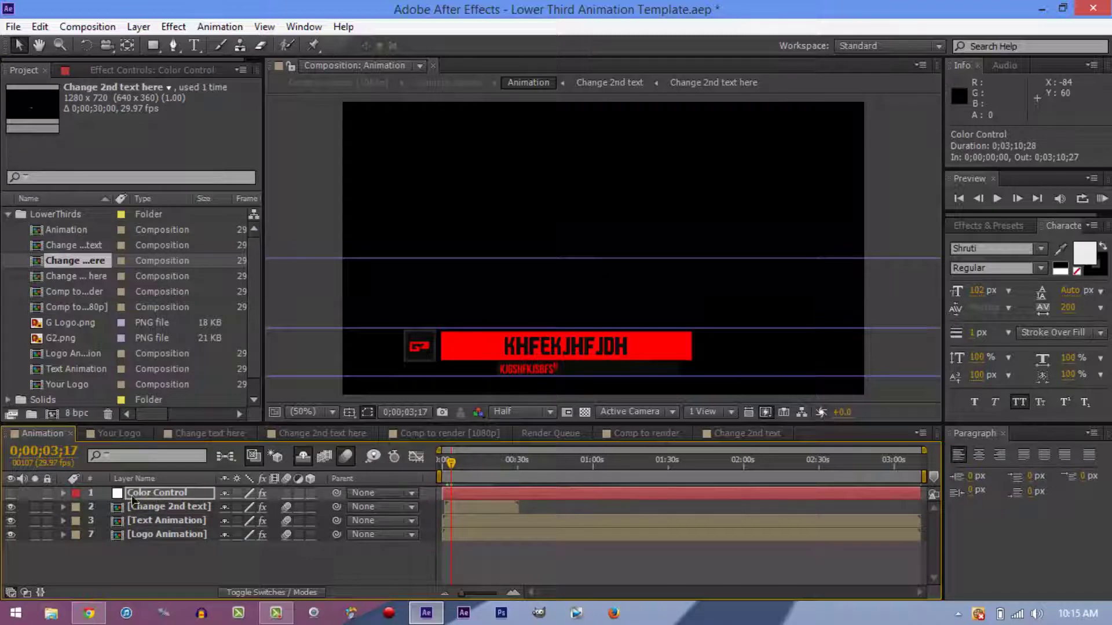
pyautogui.click(196, 506)
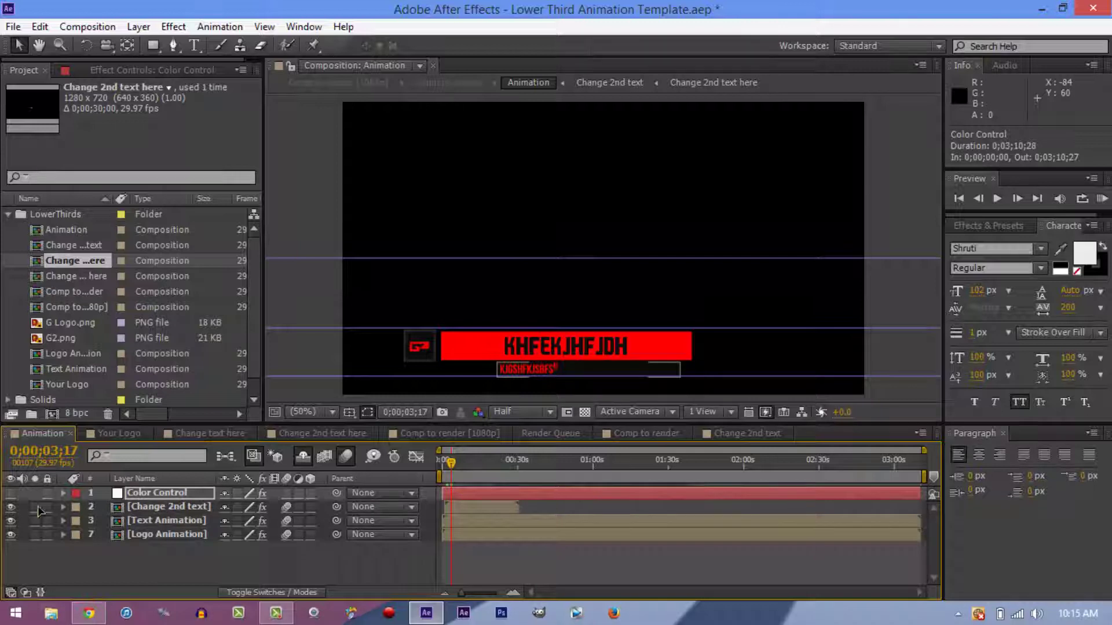
pyautogui.click(17, 501)
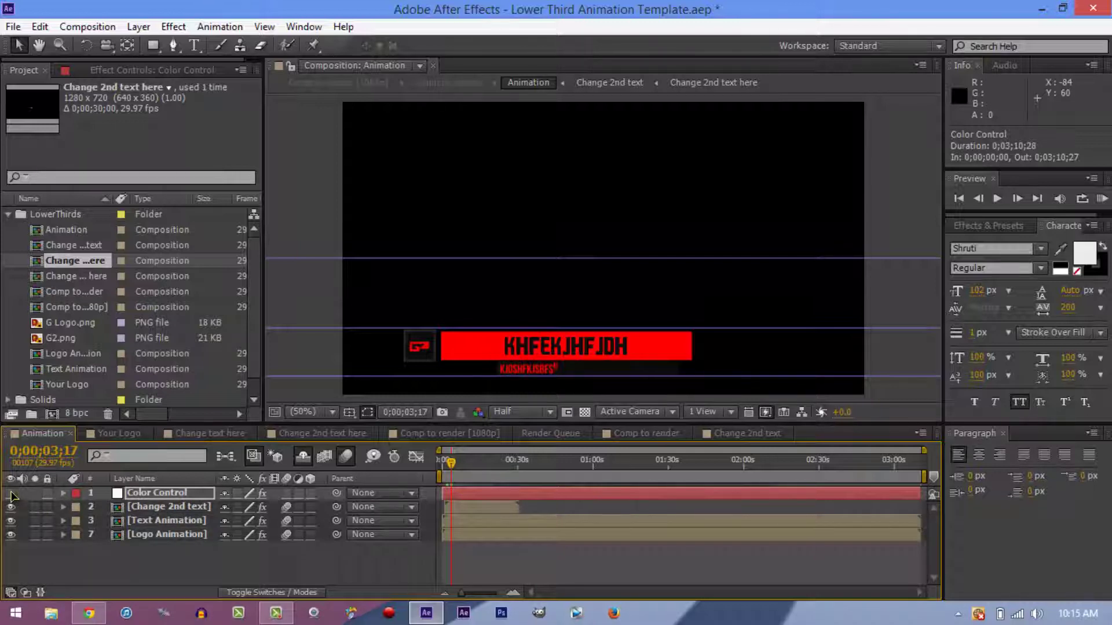
pyautogui.click(11, 493)
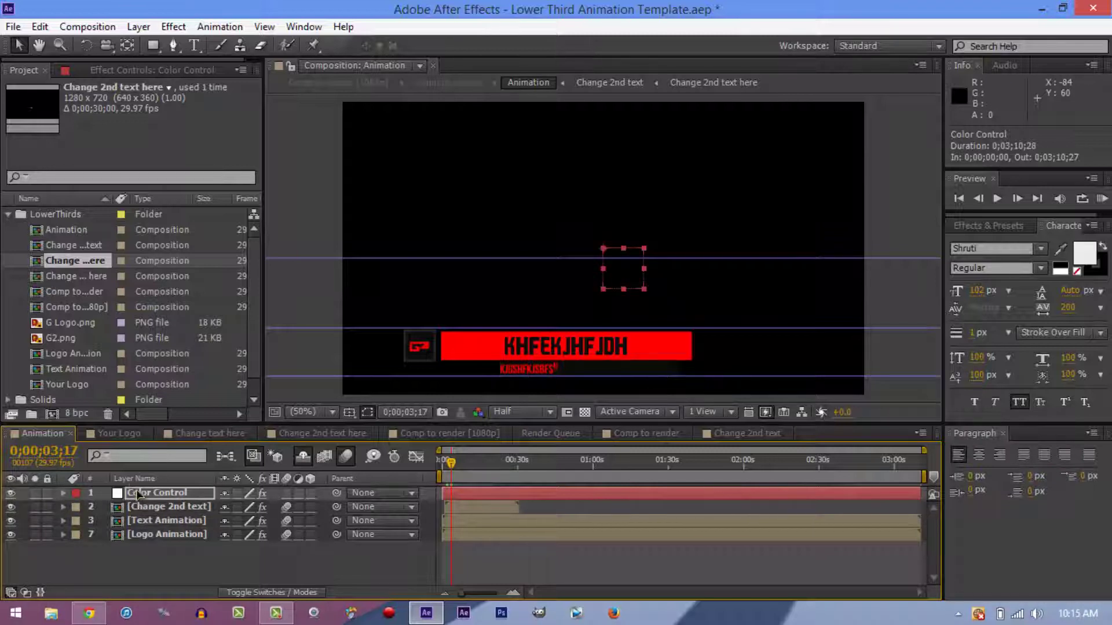
# Step: Set the first Color Control effect of the Color Control layer to blue 0090FF
pyautogui.click(127, 73)
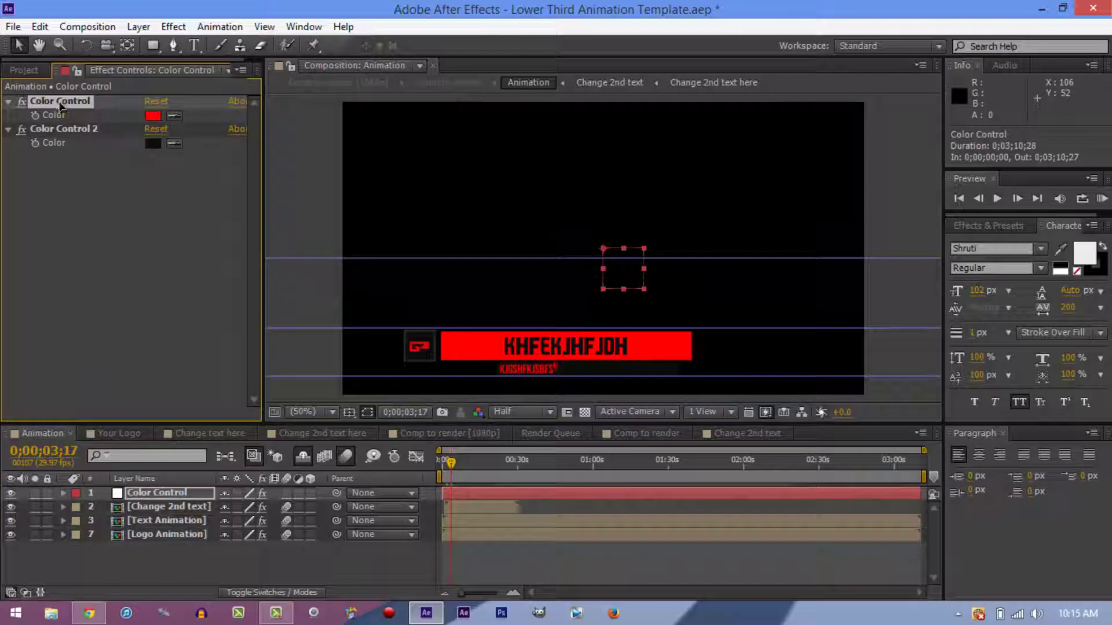
pyautogui.click(153, 116)
pyautogui.click(315, 400)
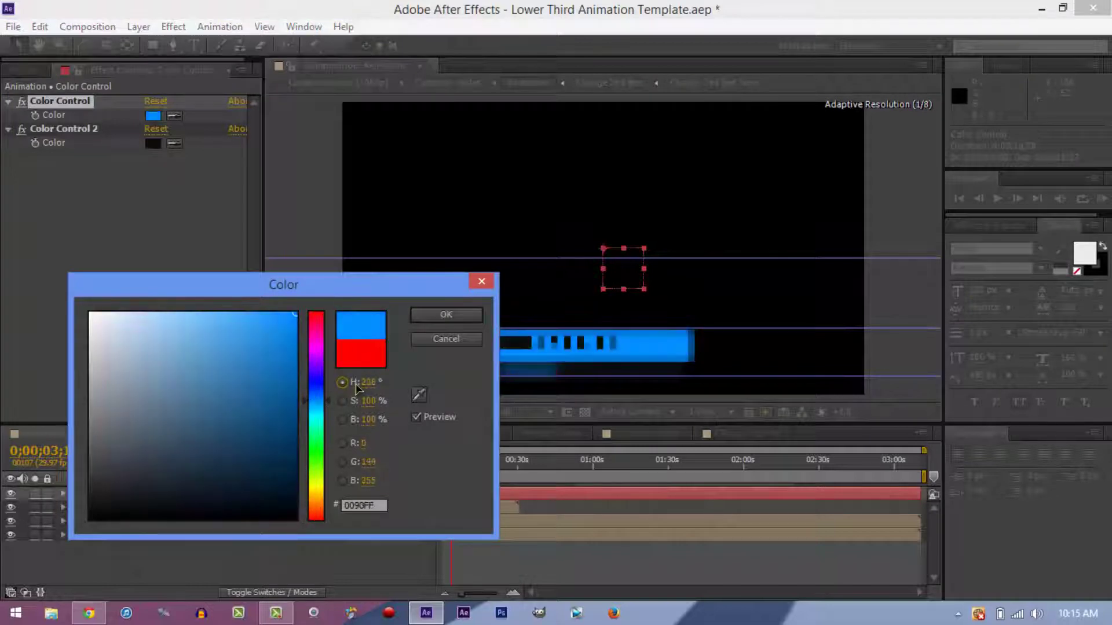
pyautogui.click(425, 316)
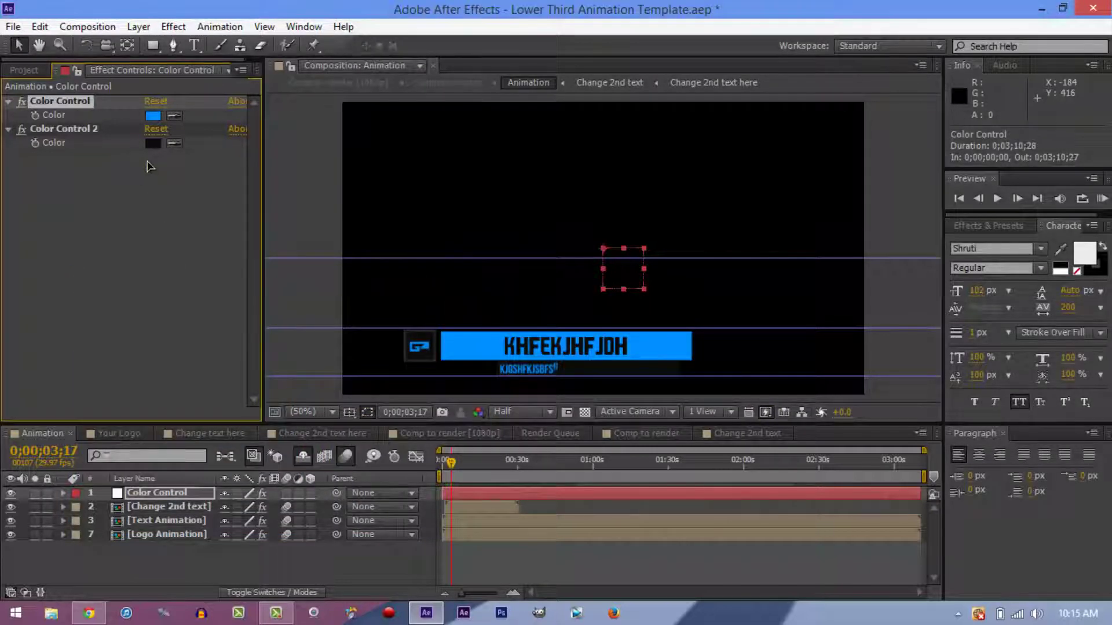
# Step: Try red and then dark blue 070069 as the color of the Color Control 2 effect
pyautogui.click(153, 143)
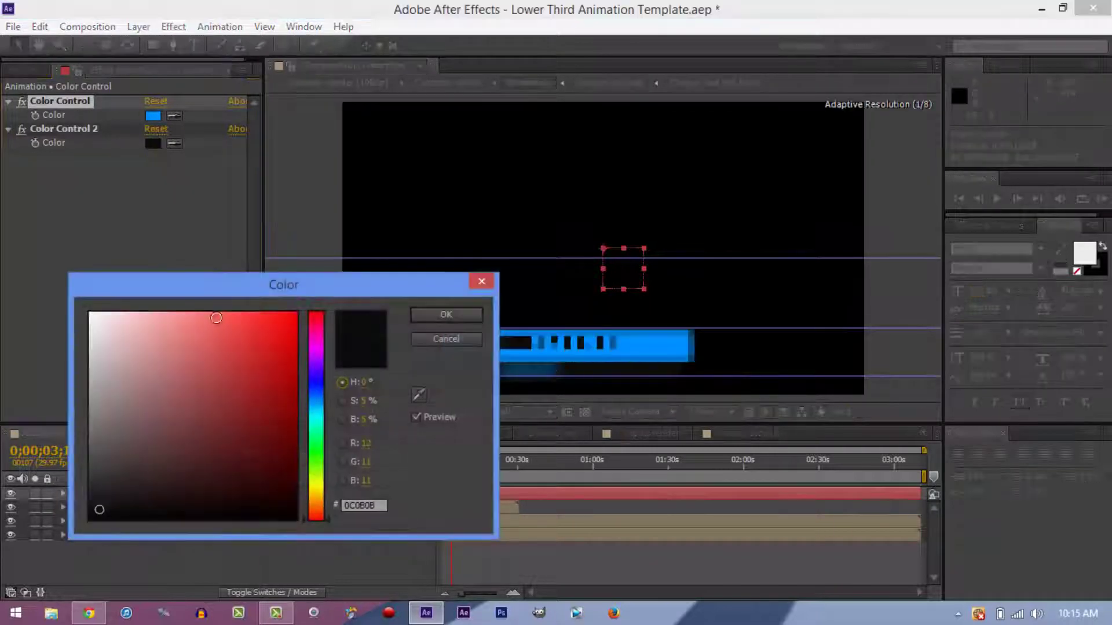
pyautogui.moveTo(243, 422); pyautogui.dragTo(384, 245)
pyautogui.click(433, 322)
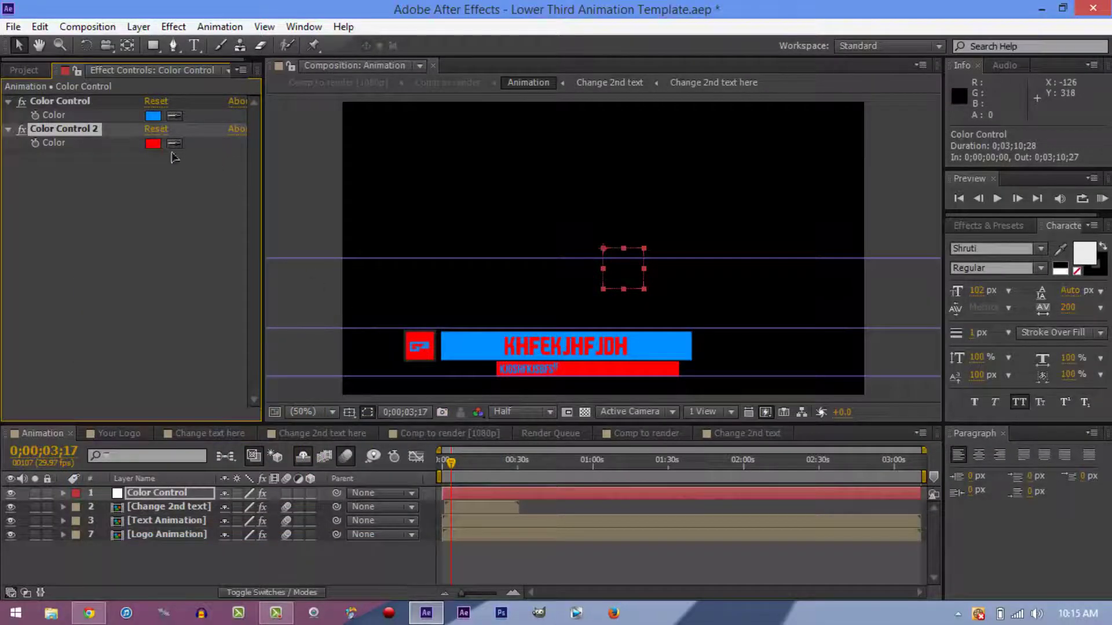
pyautogui.click(153, 143)
pyautogui.moveTo(291, 384)
pyautogui.mouseDown()
pyautogui.moveTo(297, 434)
pyautogui.moveTo(323, 379)
pyautogui.mouseUp()
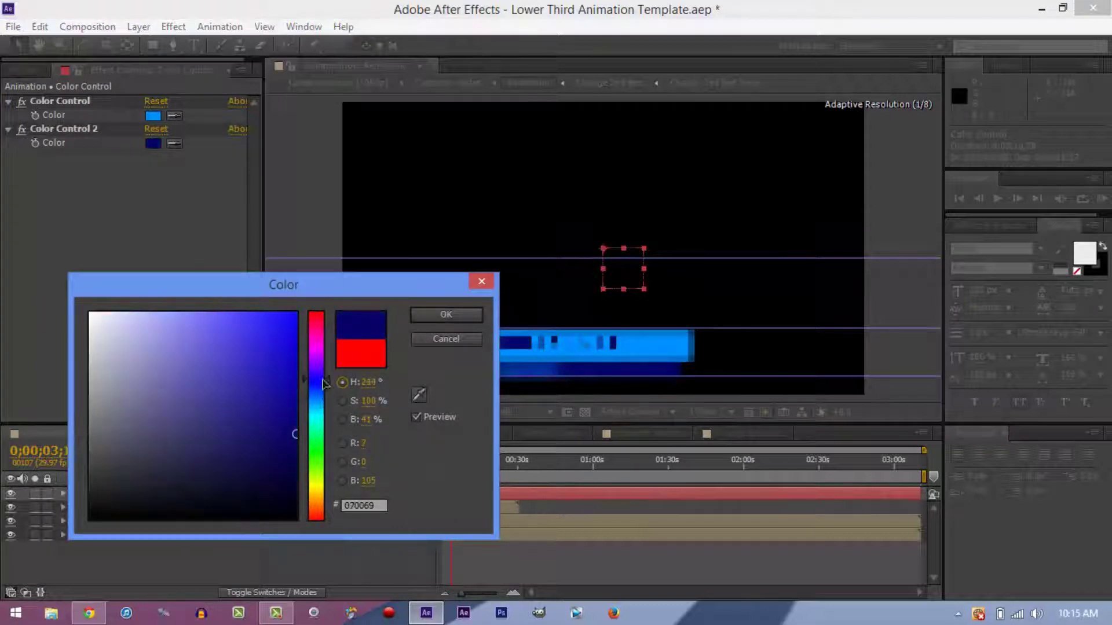
pyautogui.click(436, 314)
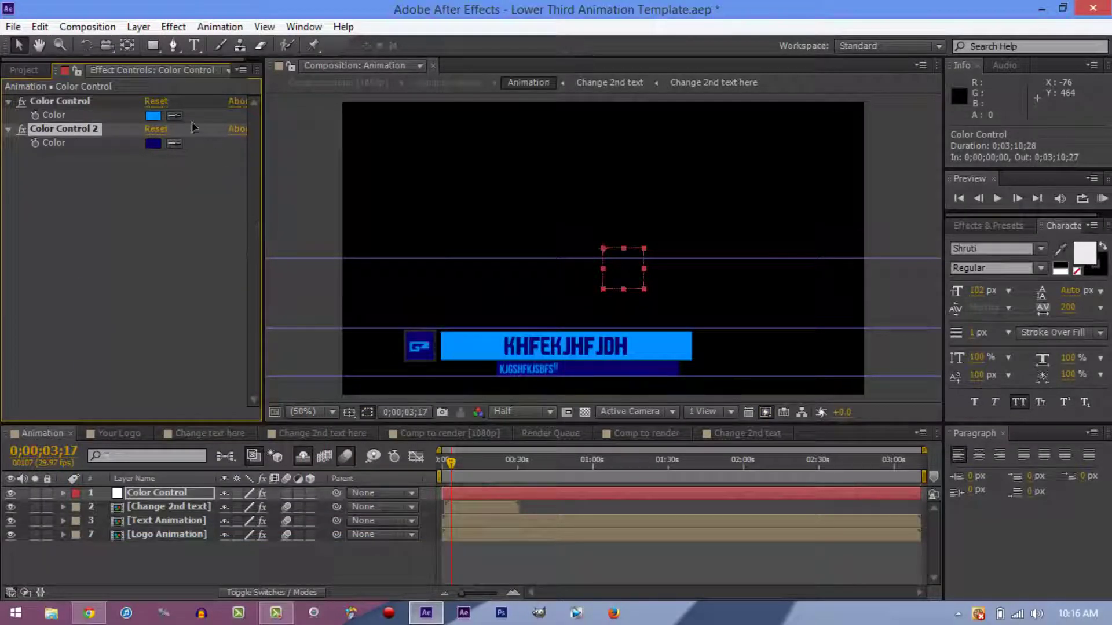
# Step: Set the Color Control 2 effect to the near-black color 101011
pyautogui.click(152, 143)
pyautogui.moveTo(186, 374)
pyautogui.mouseDown()
pyautogui.moveTo(92, 485)
pyautogui.moveTo(78, 545)
pyautogui.mouseUp()
pyautogui.click(107, 502)
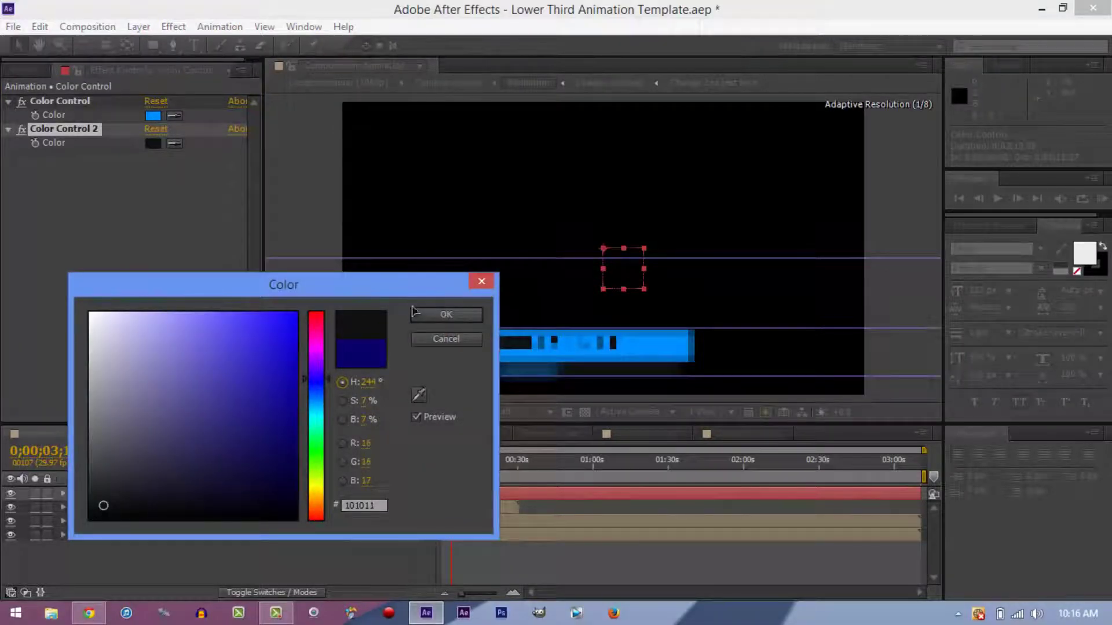
pyautogui.click(413, 314)
# Step: Change the first Color Control effect to a bright lime green
pyautogui.click(152, 115)
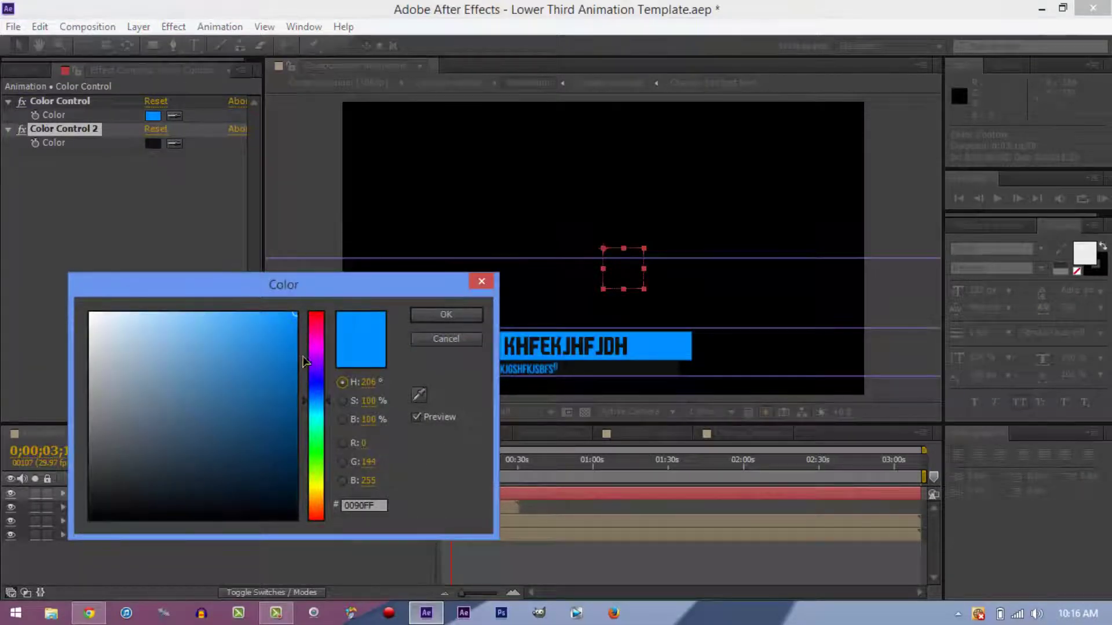
pyautogui.moveTo(315, 362); pyautogui.dragTo(323, 301)
pyautogui.moveTo(314, 381); pyautogui.dragTo(316, 467)
pyautogui.click(444, 315)
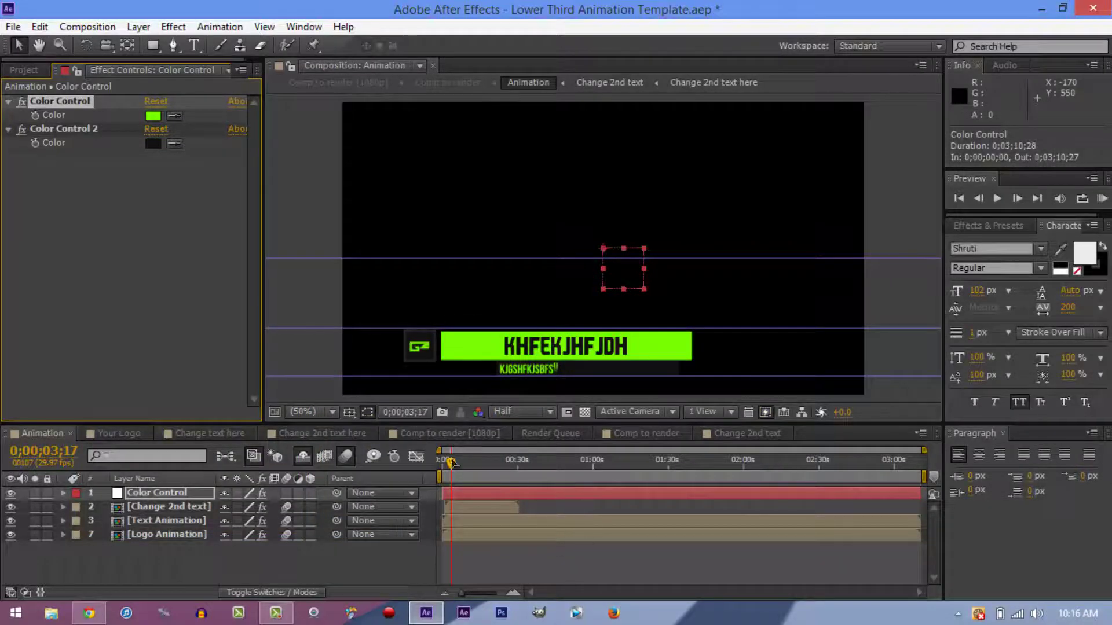
# Step: Open Comp to render [1080p] and scrub through the timeline to examine the recolored lower third at several times
pyautogui.moveTo(452, 465)
pyautogui.mouseDown()
pyautogui.moveTo(475, 468)
pyautogui.moveTo(458, 455)
pyautogui.mouseUp()
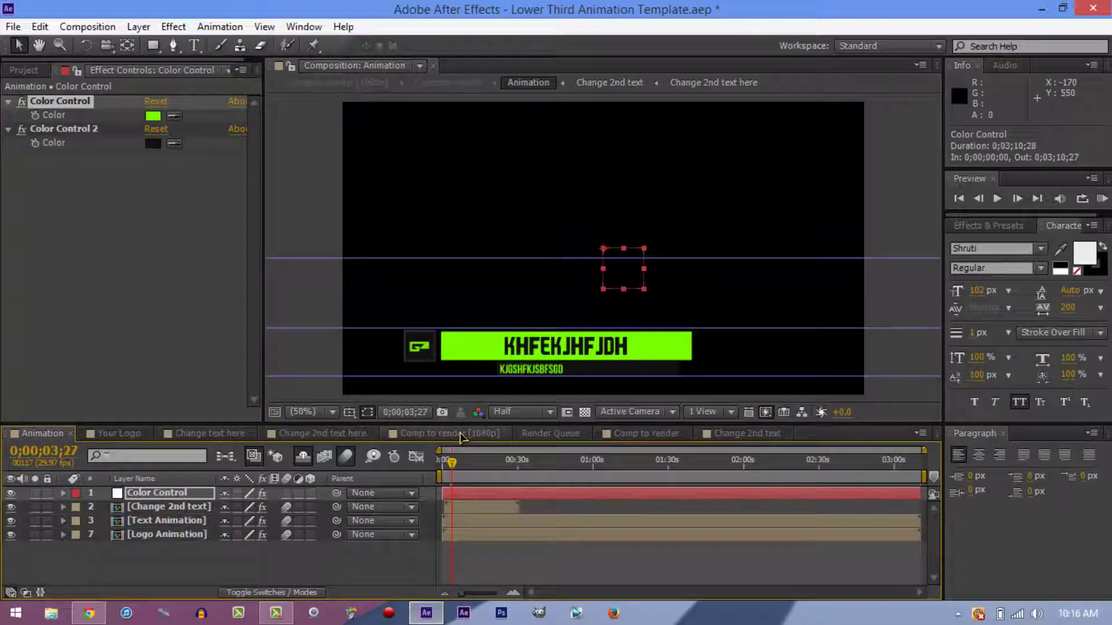
pyautogui.click(462, 435)
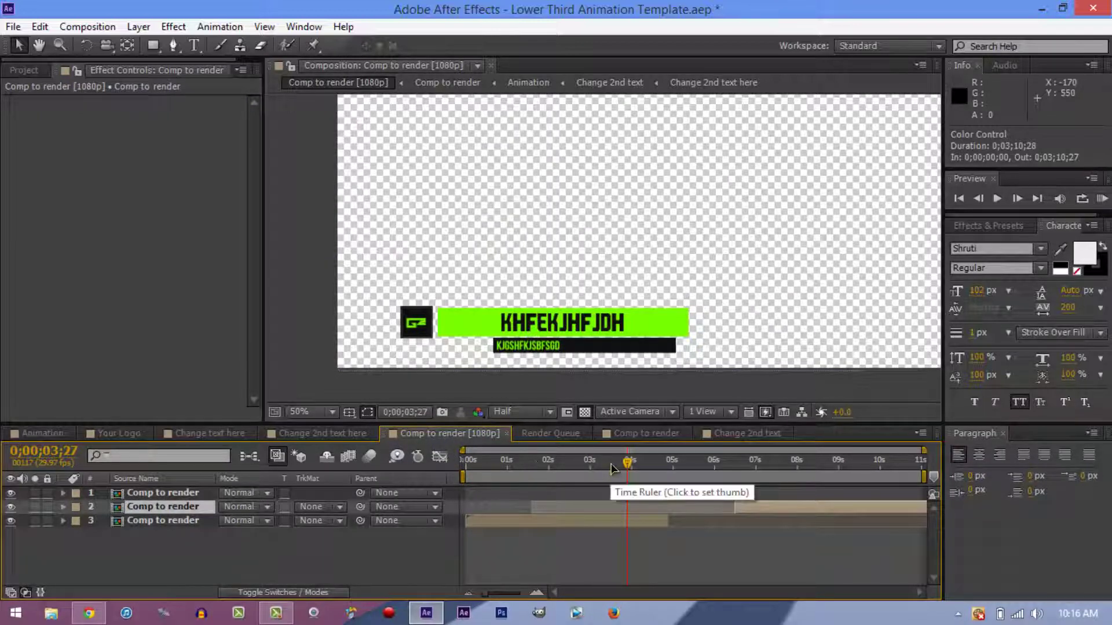
pyautogui.click(627, 462)
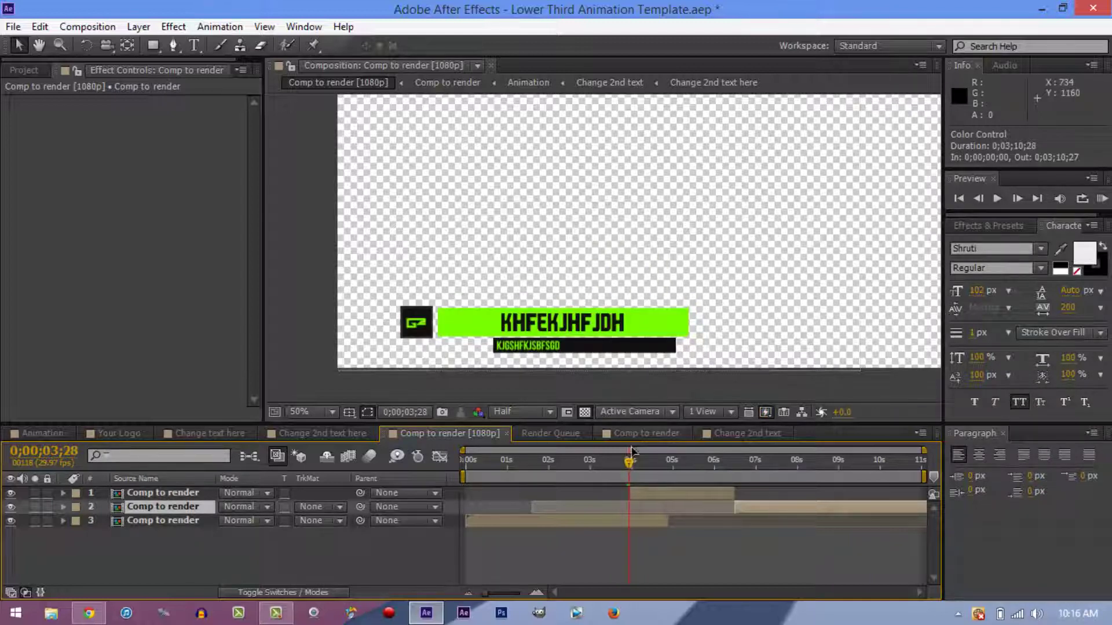
pyautogui.moveTo(631, 464)
pyautogui.mouseDown()
pyautogui.moveTo(478, 469)
pyautogui.moveTo(639, 454)
pyautogui.mouseUp()
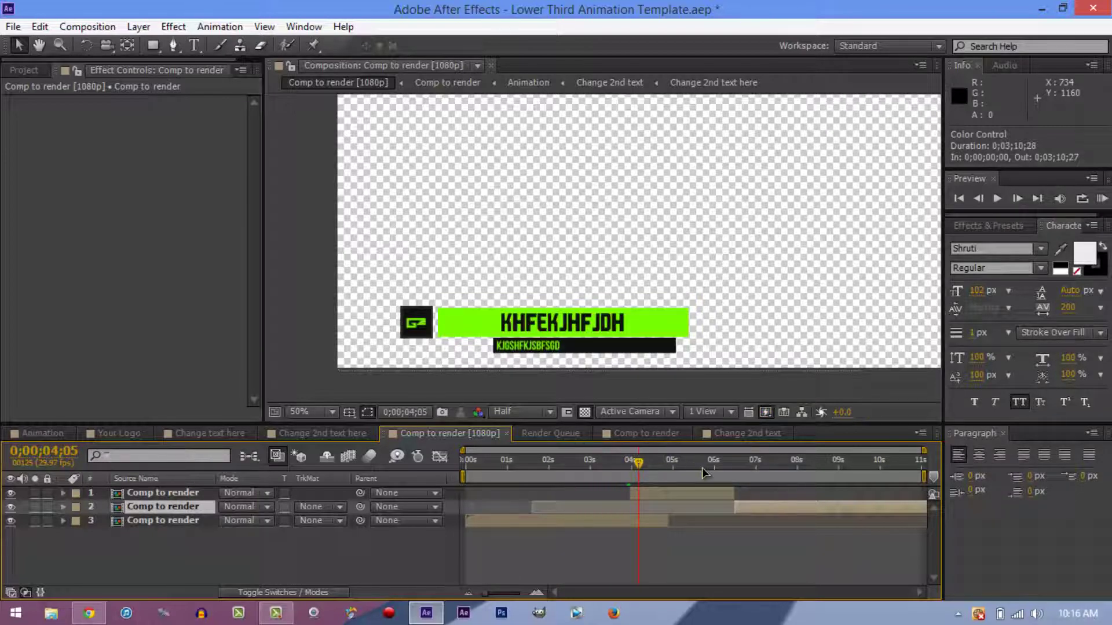
pyautogui.moveTo(731, 463); pyautogui.dragTo(745, 462)
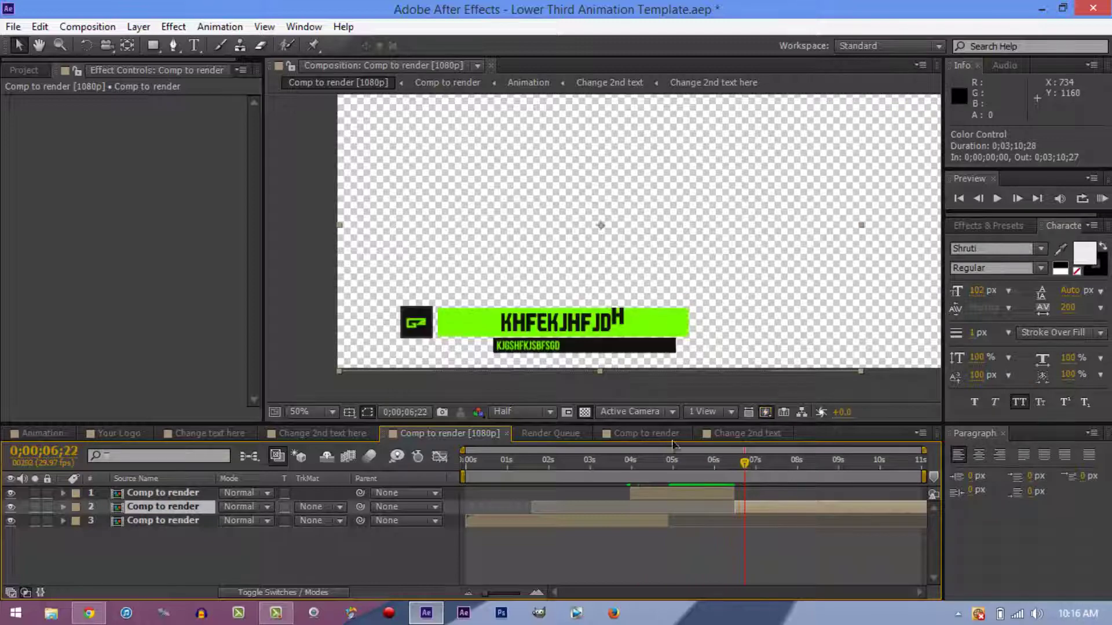
pyautogui.click(614, 461)
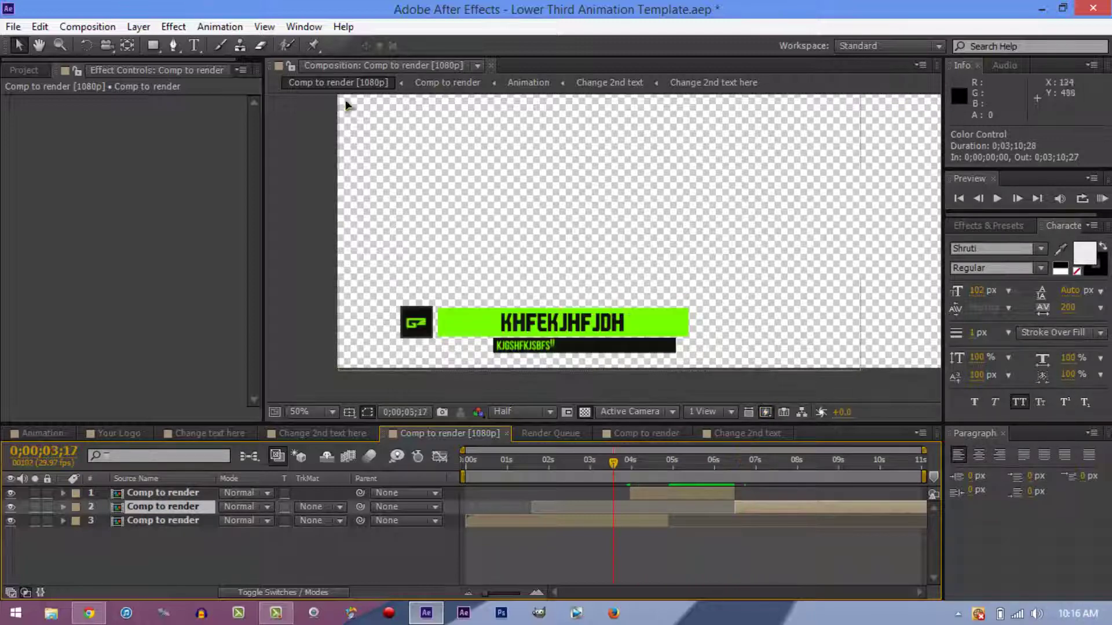
# Step: Review the composition settings of Comp to render [1080p] and accept them
pyautogui.click(109, 27)
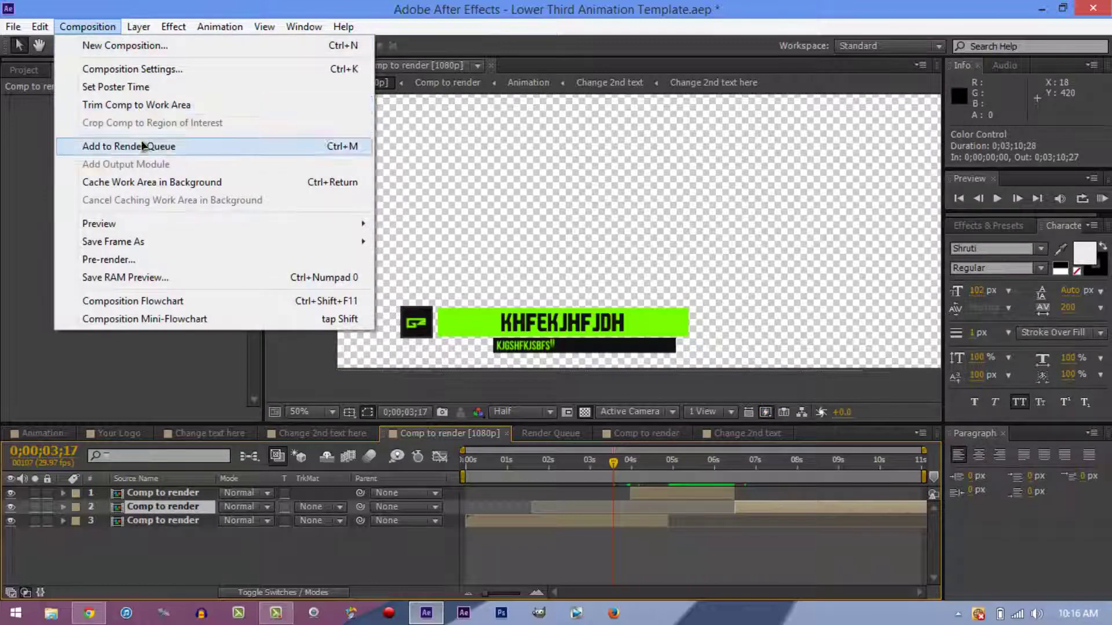
pyautogui.click(157, 71)
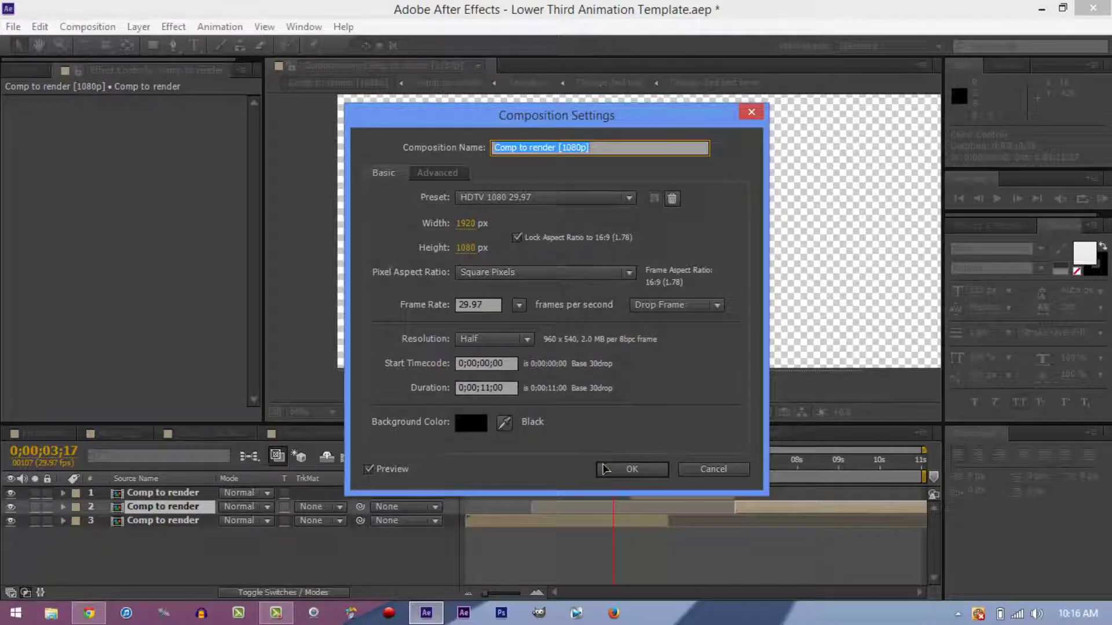
pyautogui.click(632, 469)
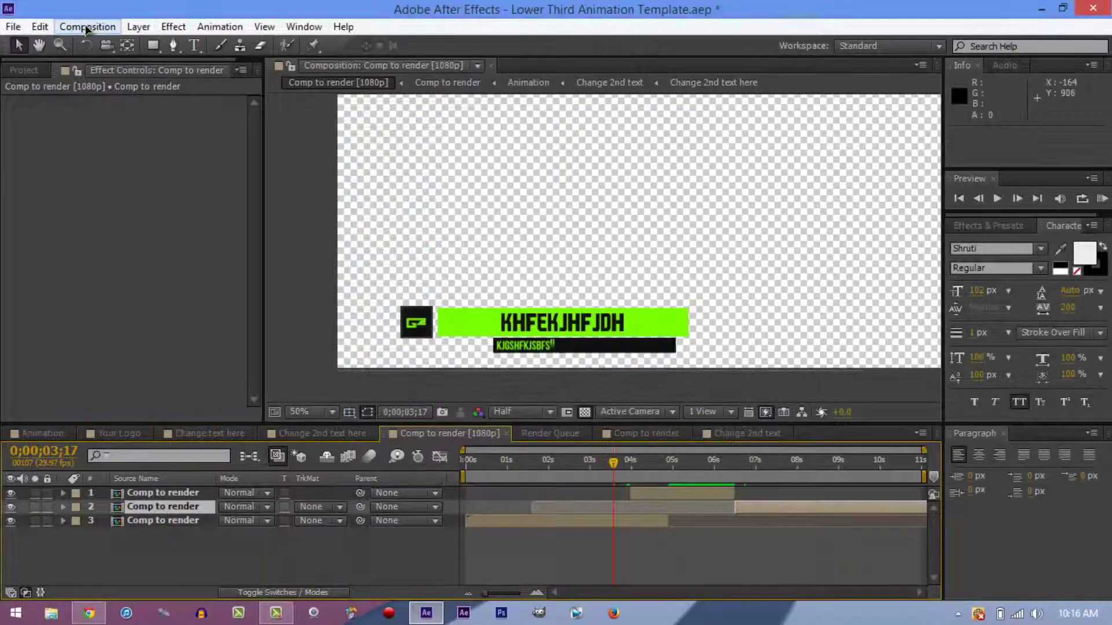
# Step: Add Comp to render [1080p] to the render queue and accept its render settings with Best quality and Full resolution
pyautogui.click(87, 27)
pyautogui.click(115, 147)
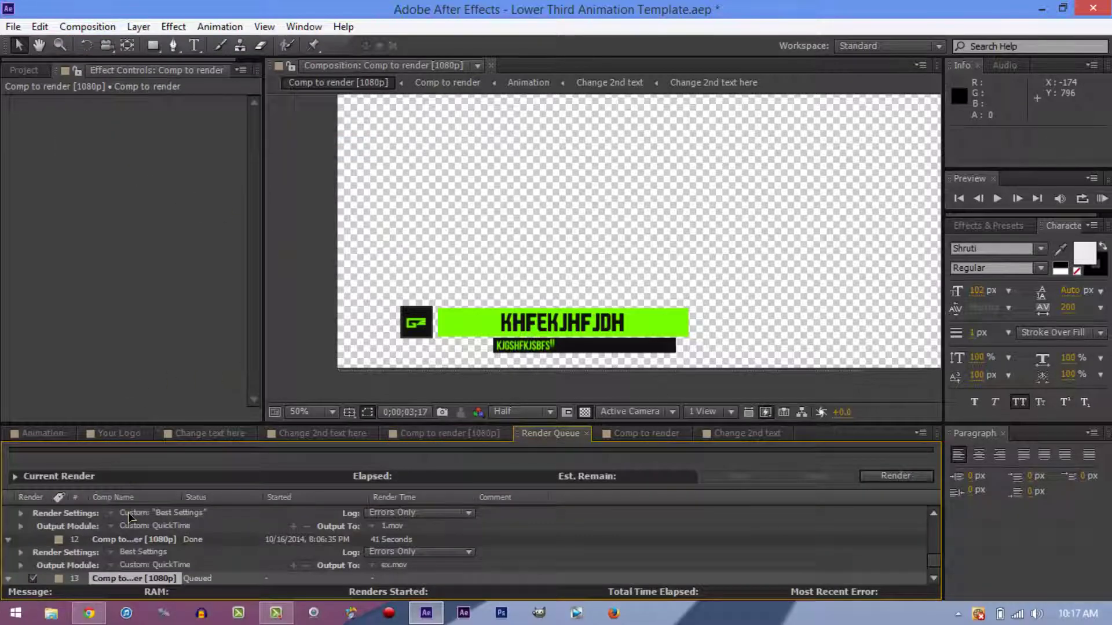
pyautogui.scroll(-2, 151, 560)
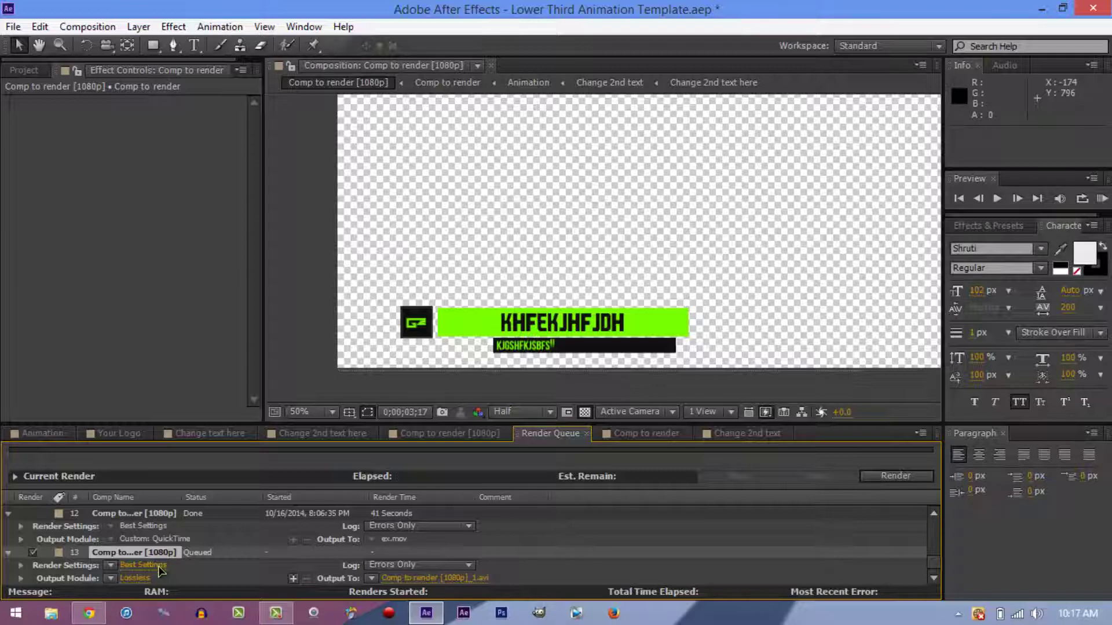
pyautogui.click(157, 566)
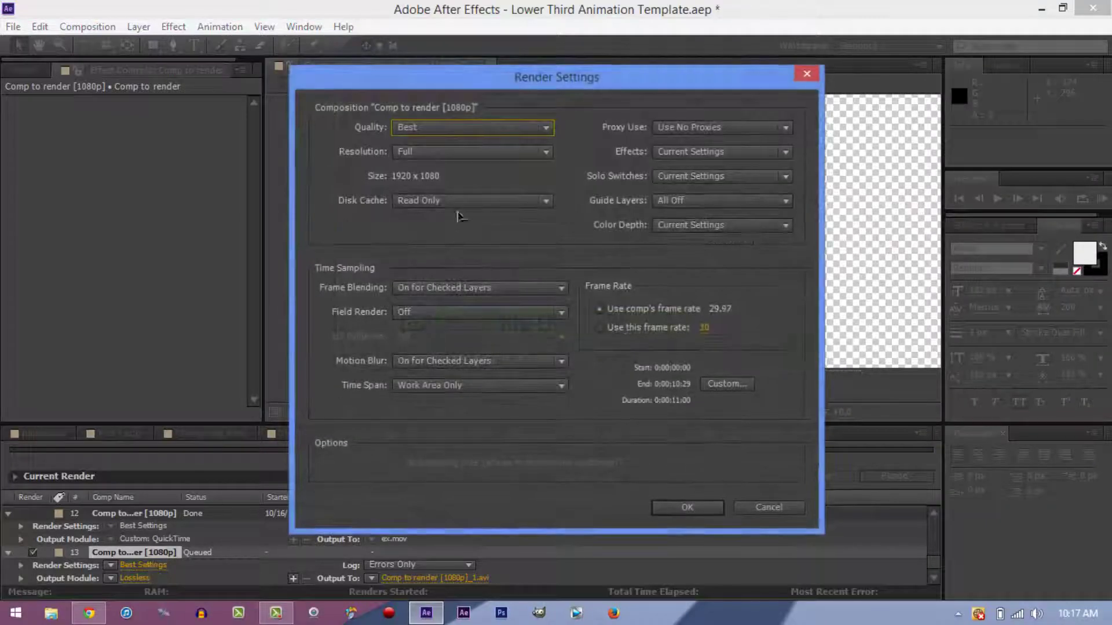
pyautogui.click(685, 508)
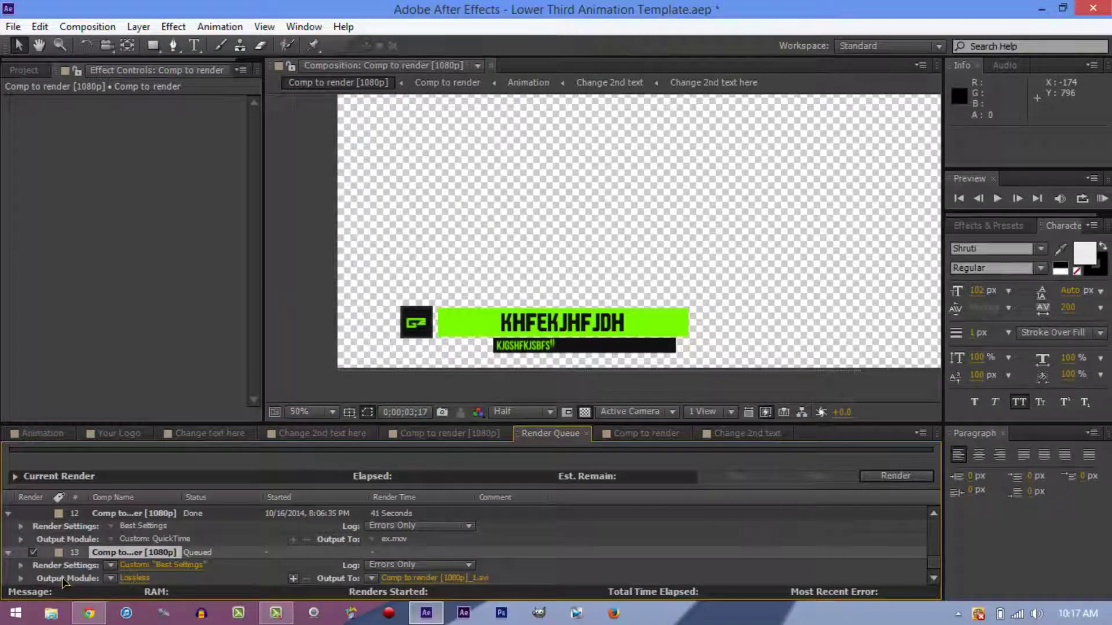
# Step: In the queued item's output module, include source XMP metadata and set the format to QuickTime
pyautogui.click(138, 577)
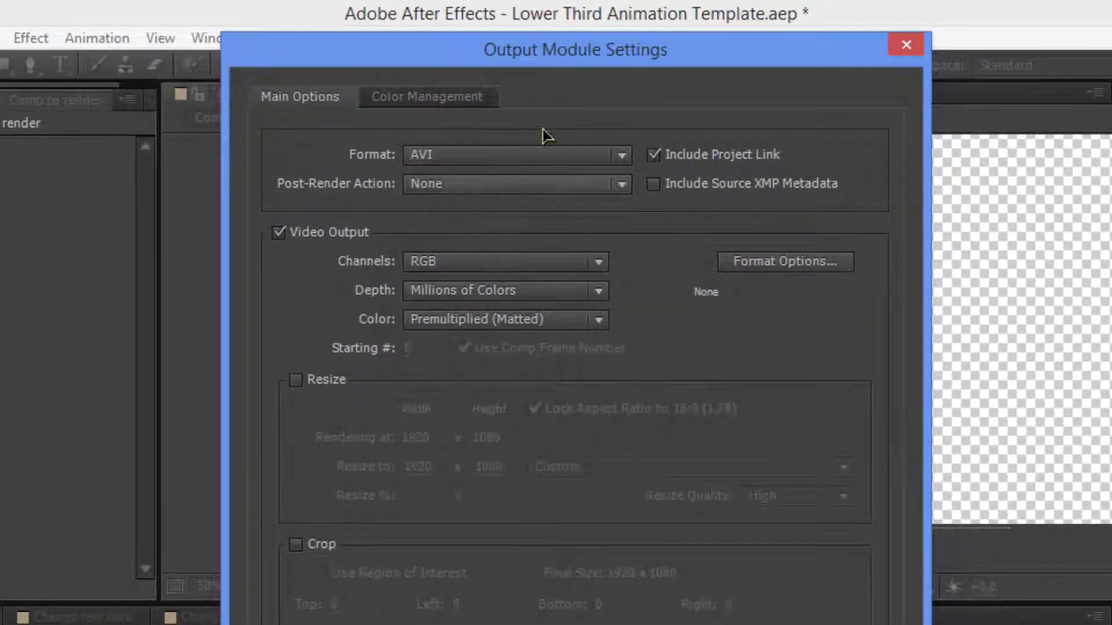
pyautogui.click(652, 188)
pyautogui.click(618, 158)
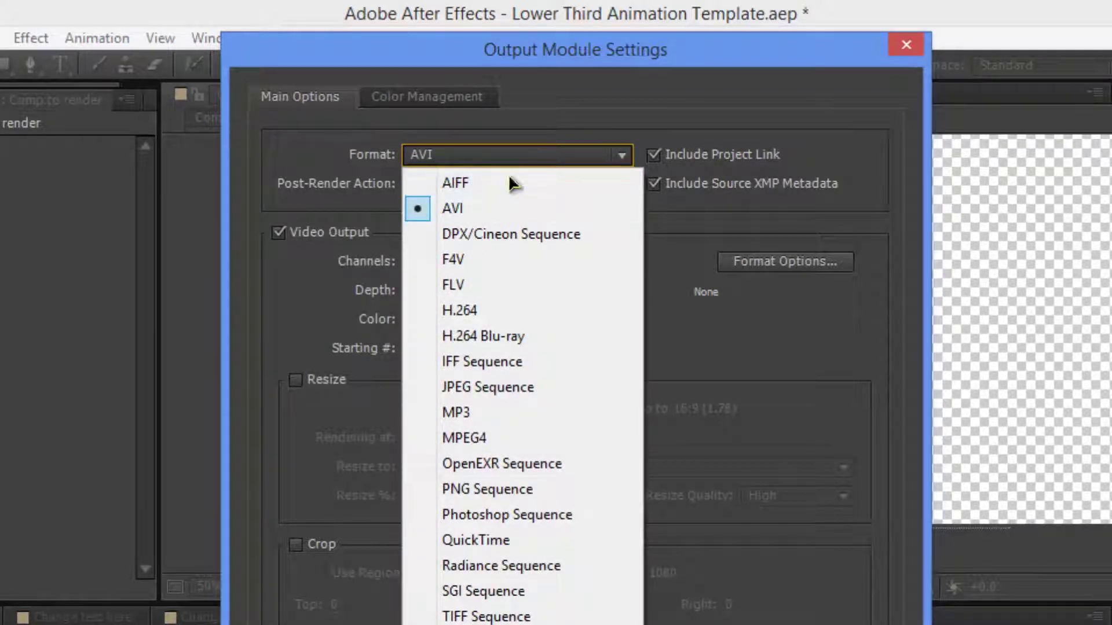
pyautogui.click(476, 540)
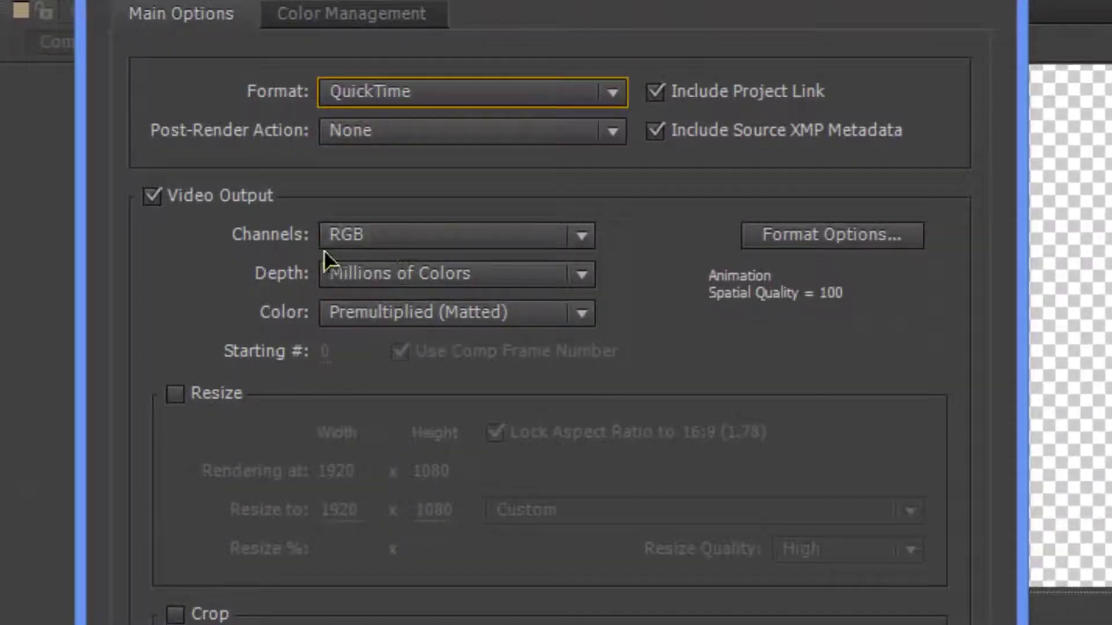
# Step: Set the output channels to RGB + Alpha and keep the QuickTime Animation codec quality at 100
pyautogui.click(353, 236)
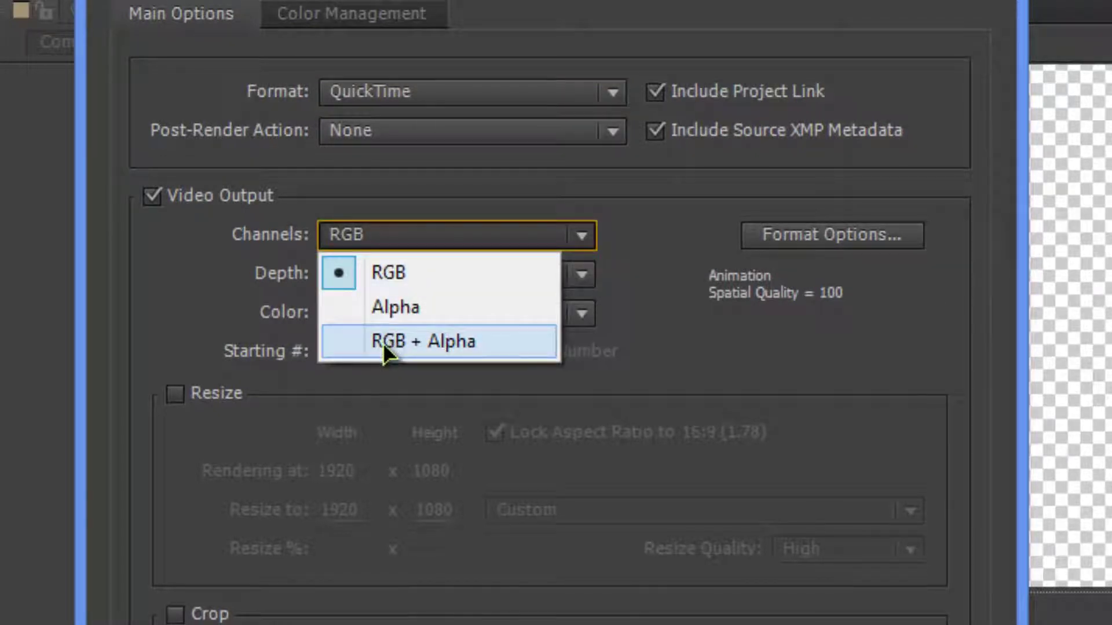
pyautogui.click(383, 342)
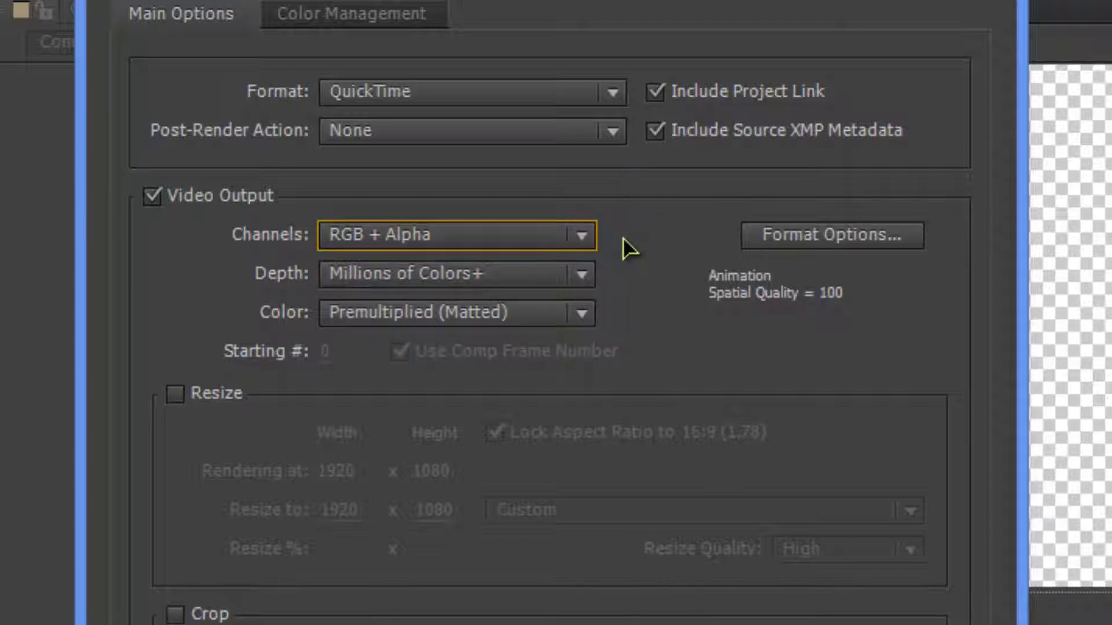
pyautogui.click(760, 235)
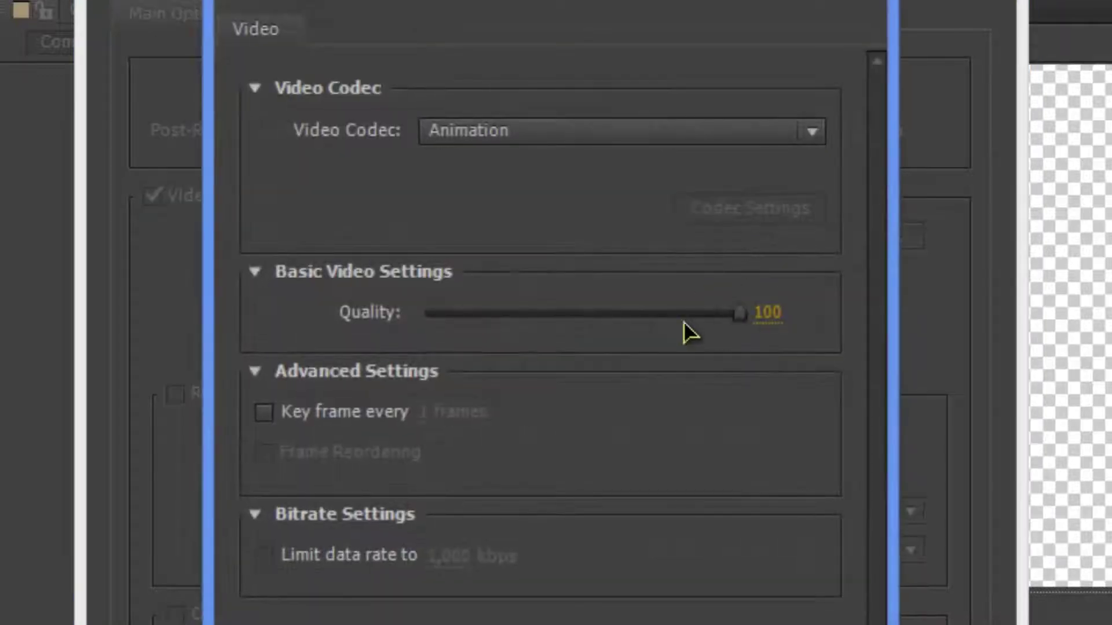
pyautogui.moveTo(739, 314); pyautogui.dragTo(761, 322)
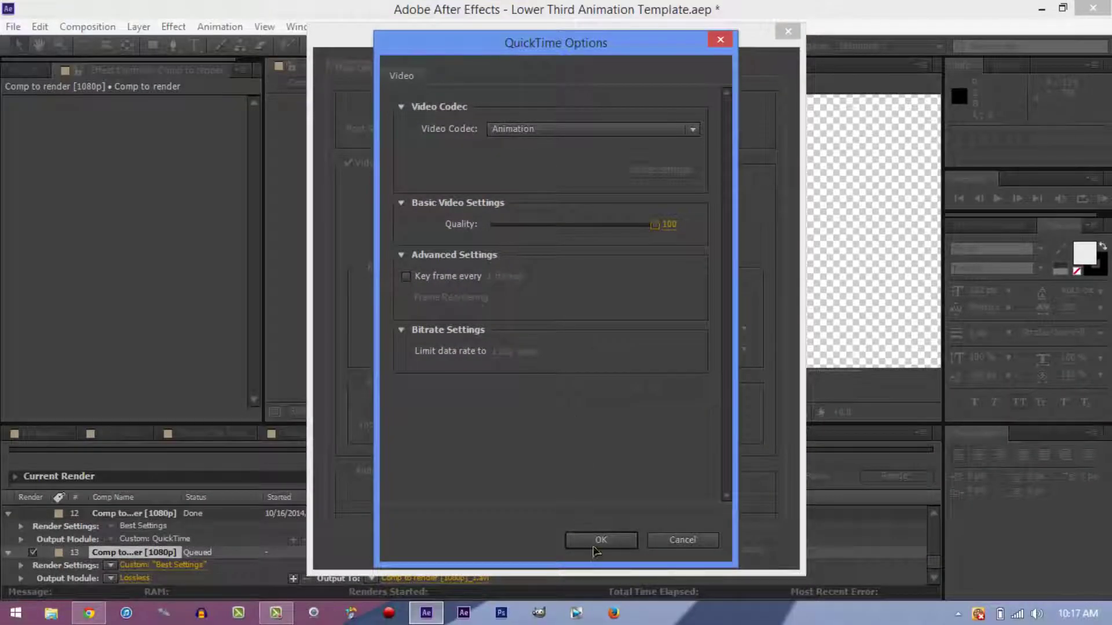
pyautogui.click(594, 547)
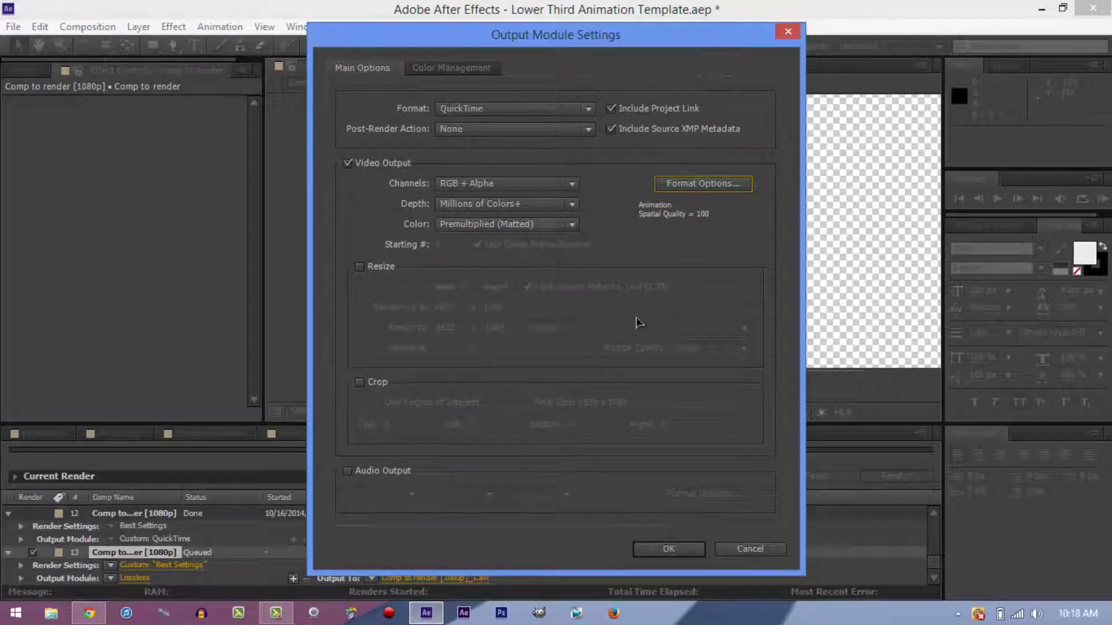
# Step: Recheck the channel and format choices, keep RGB + Alpha and QuickTime, and apply the output module settings
pyautogui.click(481, 183)
pyautogui.click(503, 239)
pyautogui.click(588, 108)
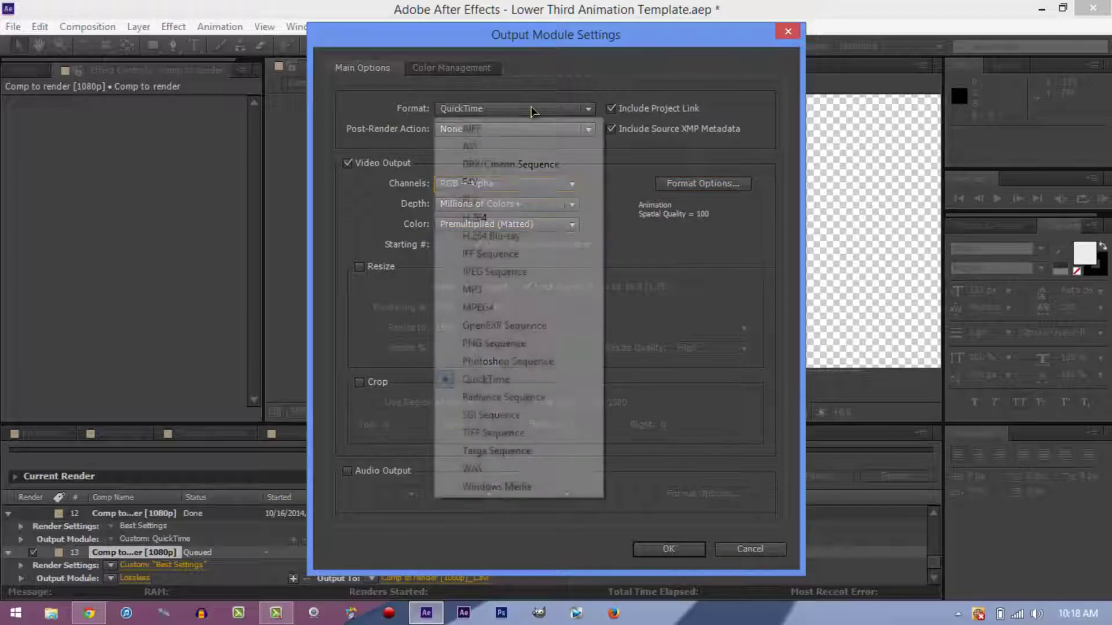
pyautogui.click(588, 108)
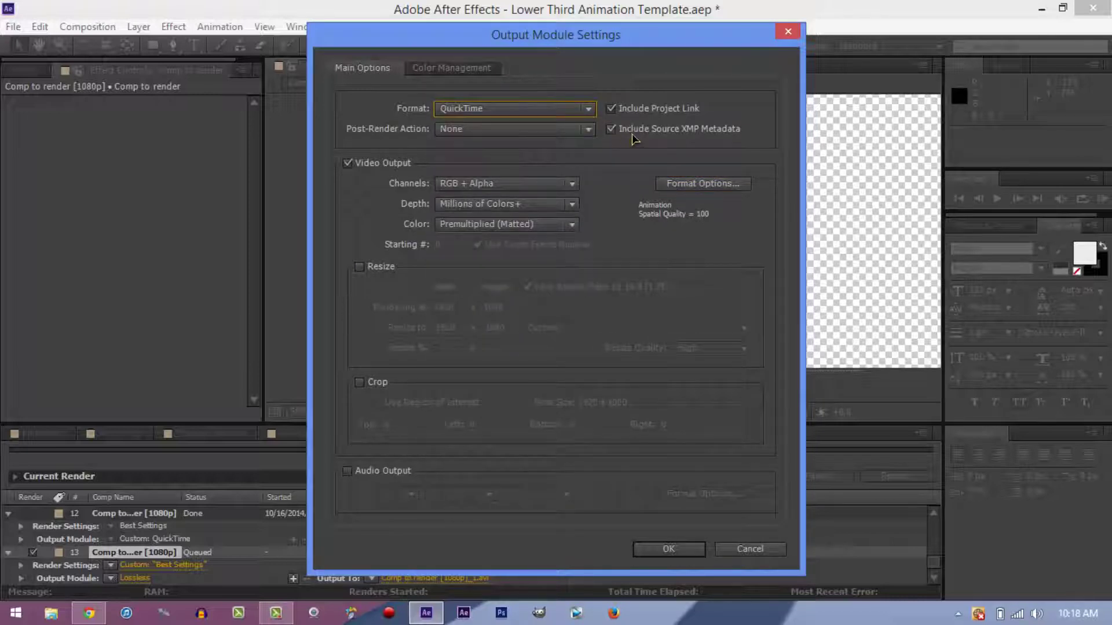
pyautogui.click(665, 549)
# Step: Set the queued render's output file to ofhdsohgdslhgldsg on the Desktop
pyautogui.click(445, 579)
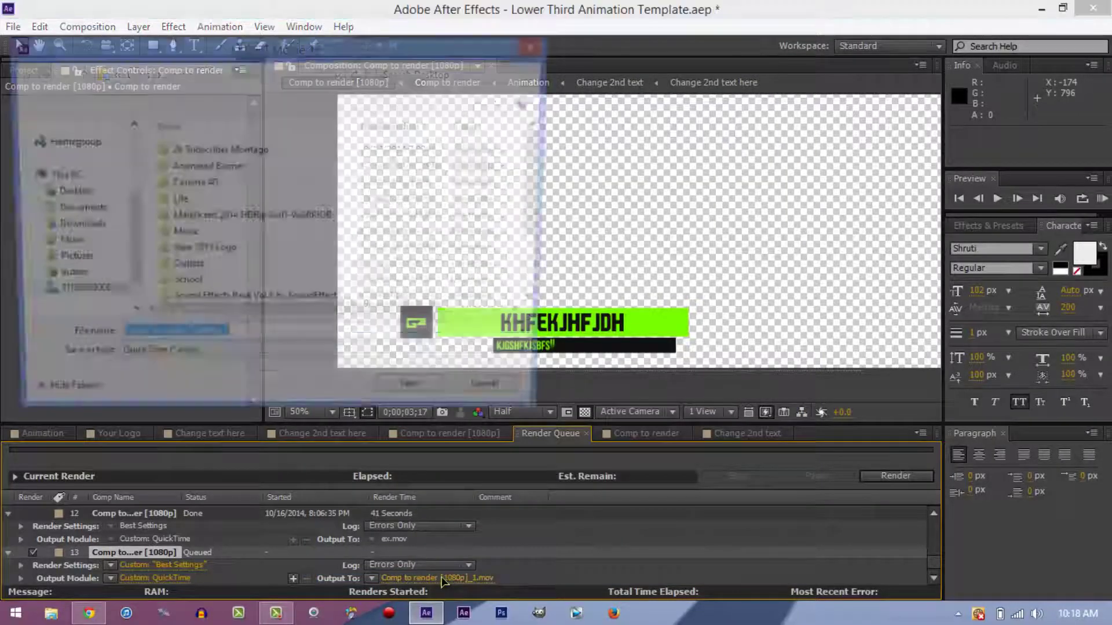
pyautogui.click(89, 192)
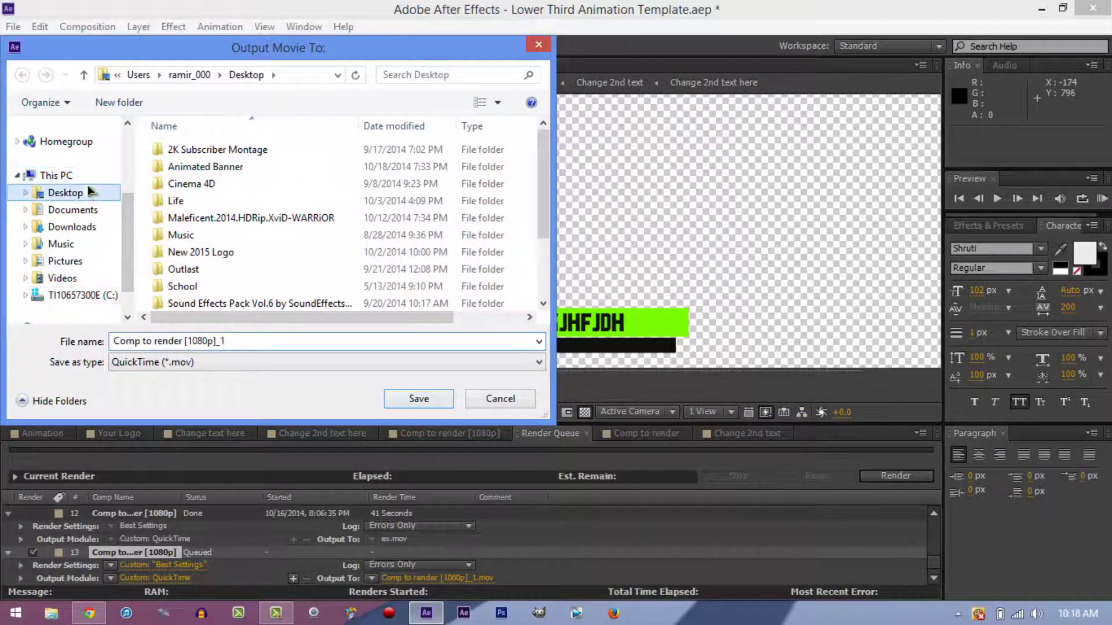
pyautogui.tripleClick(264, 341)
pyautogui.write('ofhdsohgdslhgldsg')
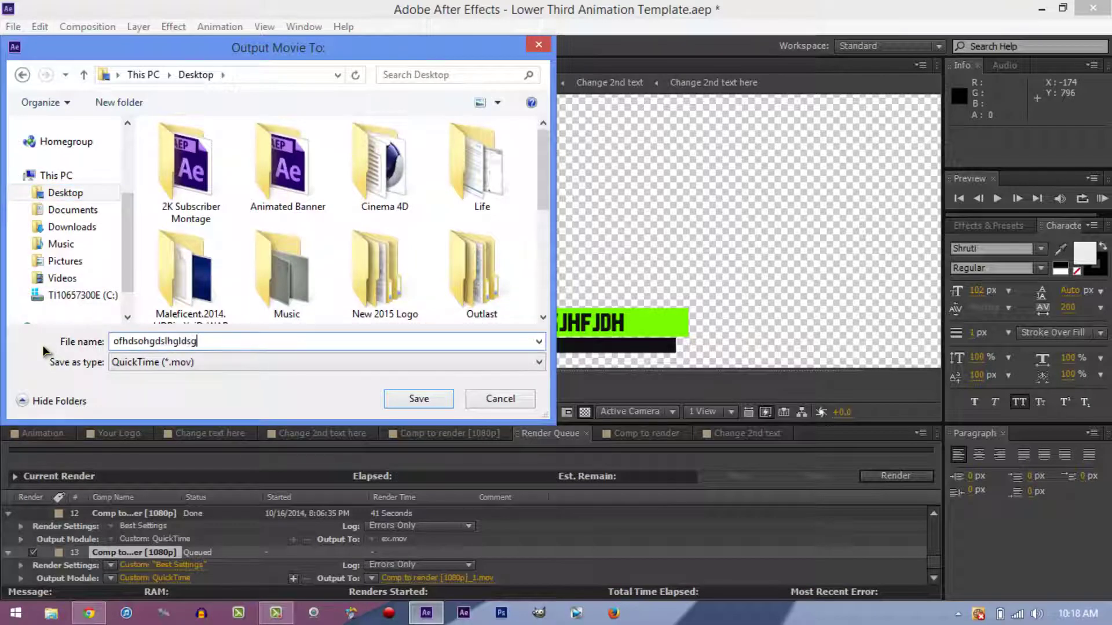
pyautogui.press('Return')
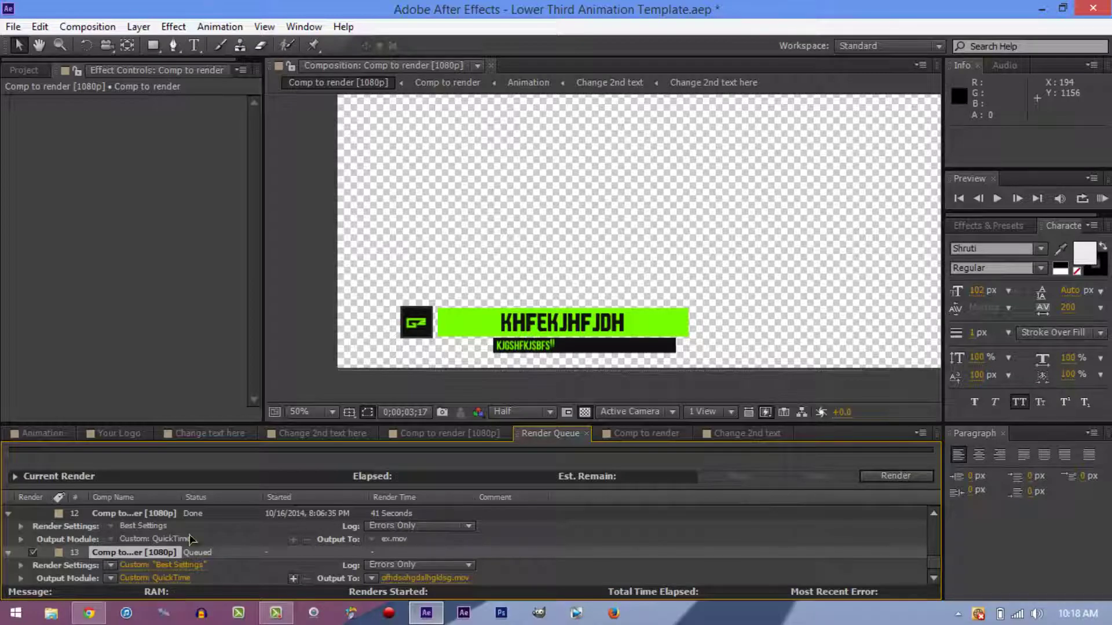
# Step: Render the queued composition, re-enable the viewer refresh and minimize After Effects to reach the desktop
pyautogui.click(891, 478)
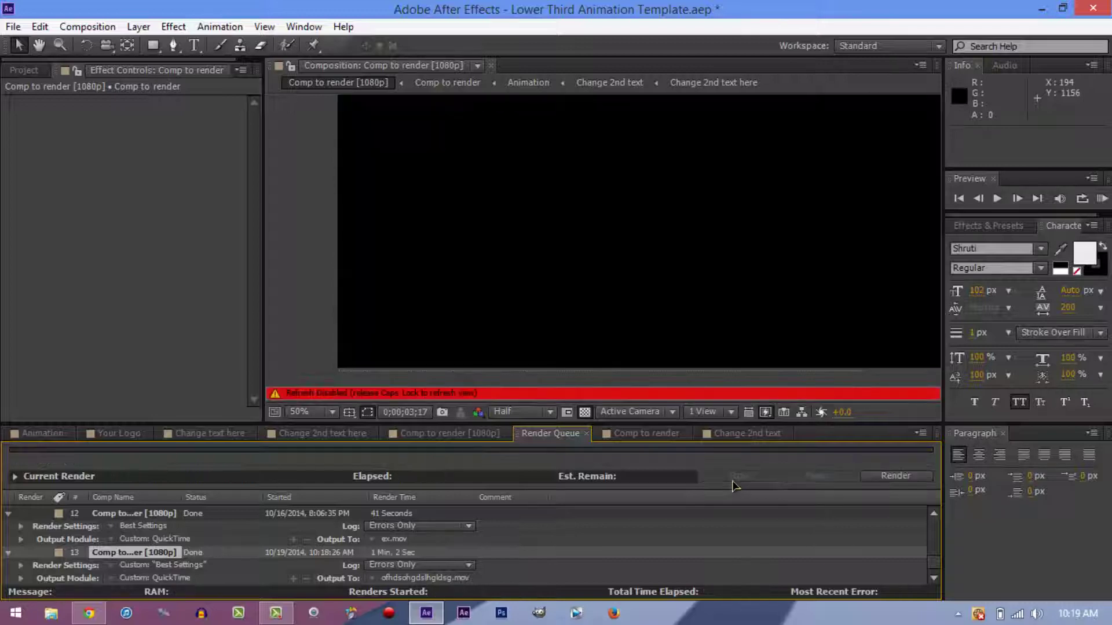
pyautogui.press('capslock')
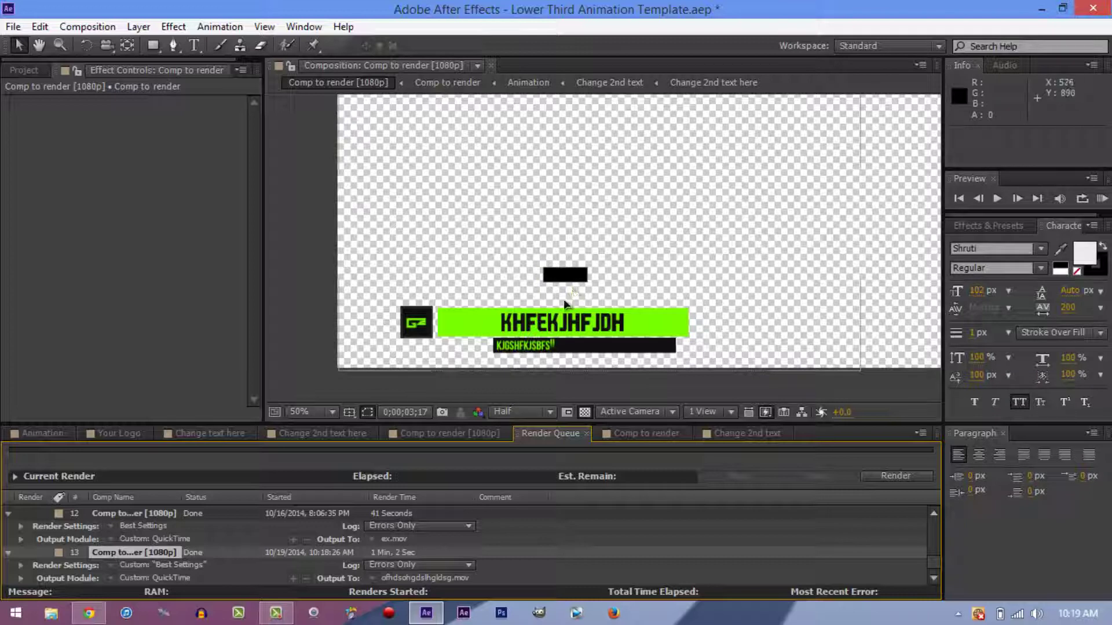
pyautogui.click(1044, 7)
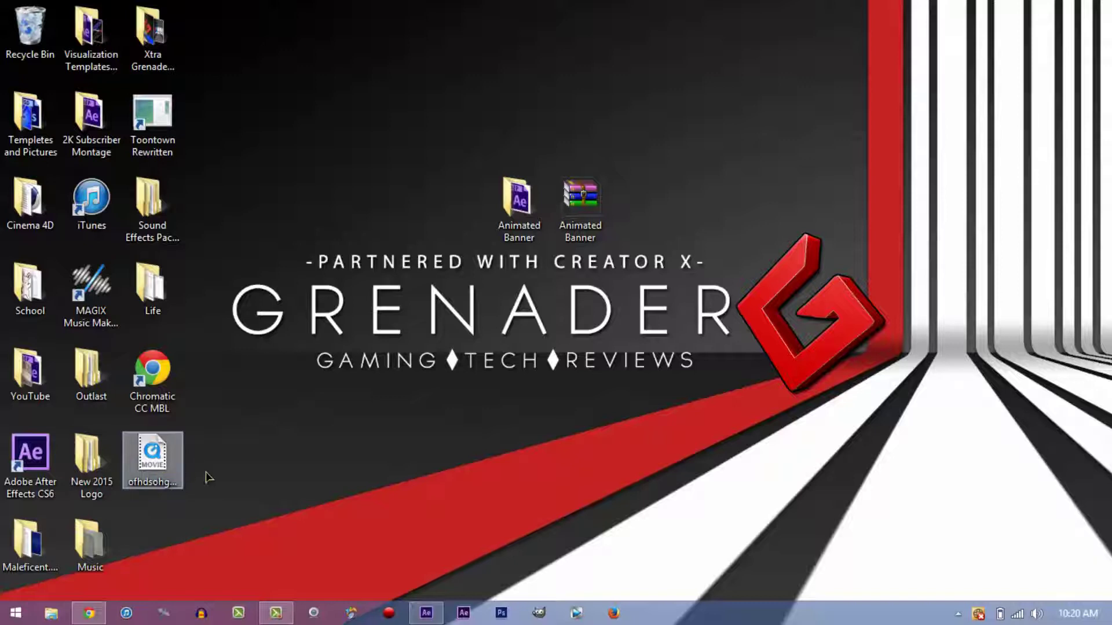
pyautogui.moveTo(186, 465); pyautogui.dragTo(333, 495)
pyautogui.moveTo(276, 530); pyautogui.dragTo(242, 612)
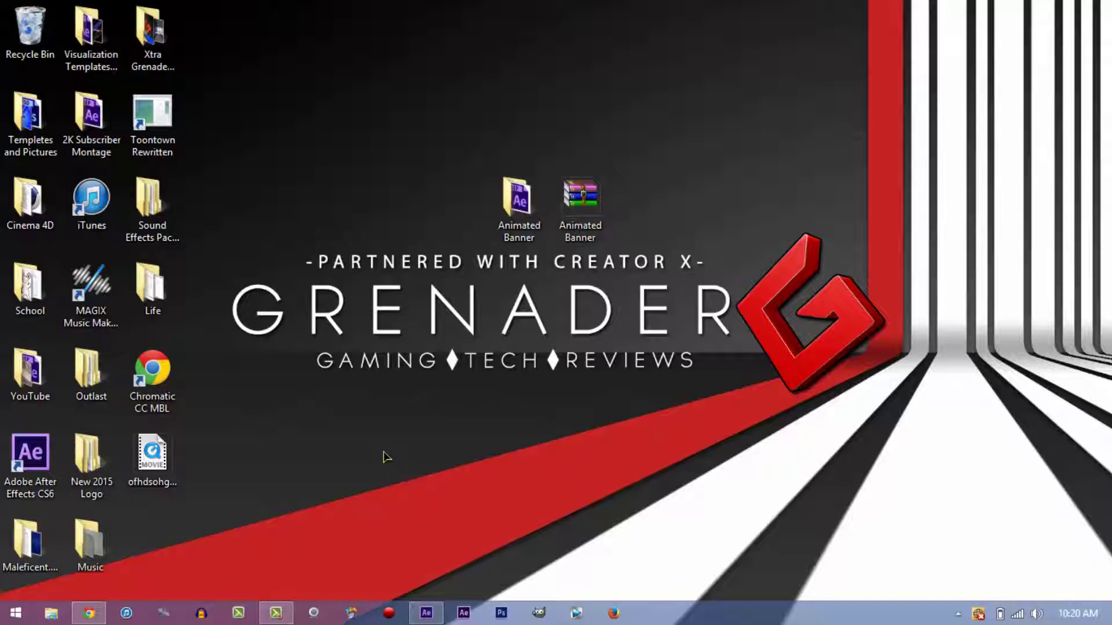
# Step: Switch to Camtasia Studio and import the ofhdsohgdslhgldsg movie from the Desktop
pyautogui.click(238, 614)
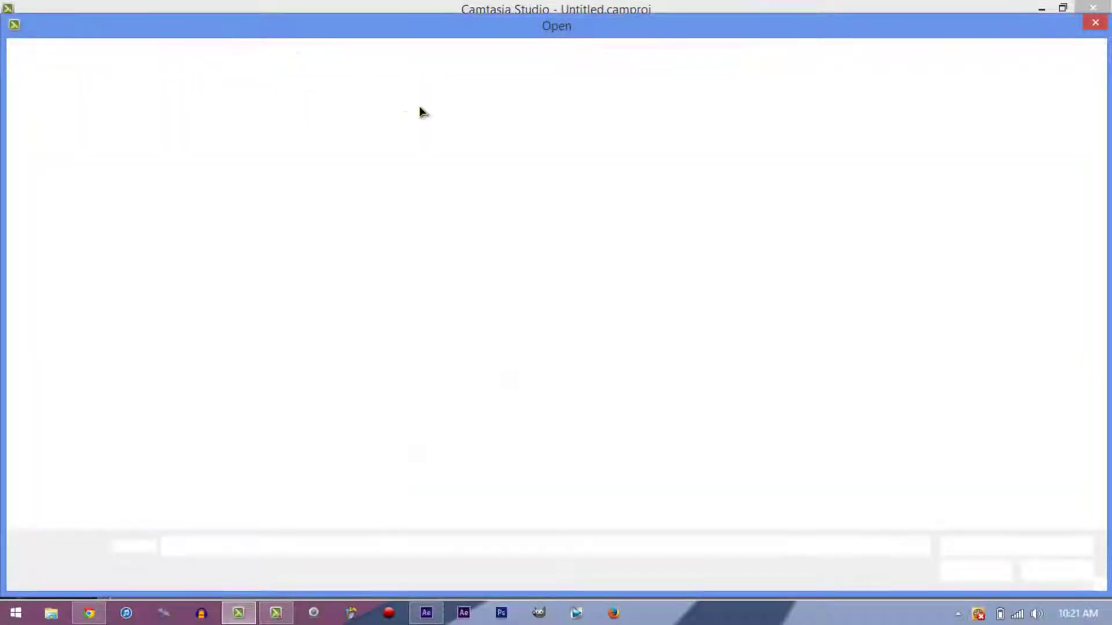
pyautogui.moveTo(367, 28); pyautogui.dragTo(569, 264)
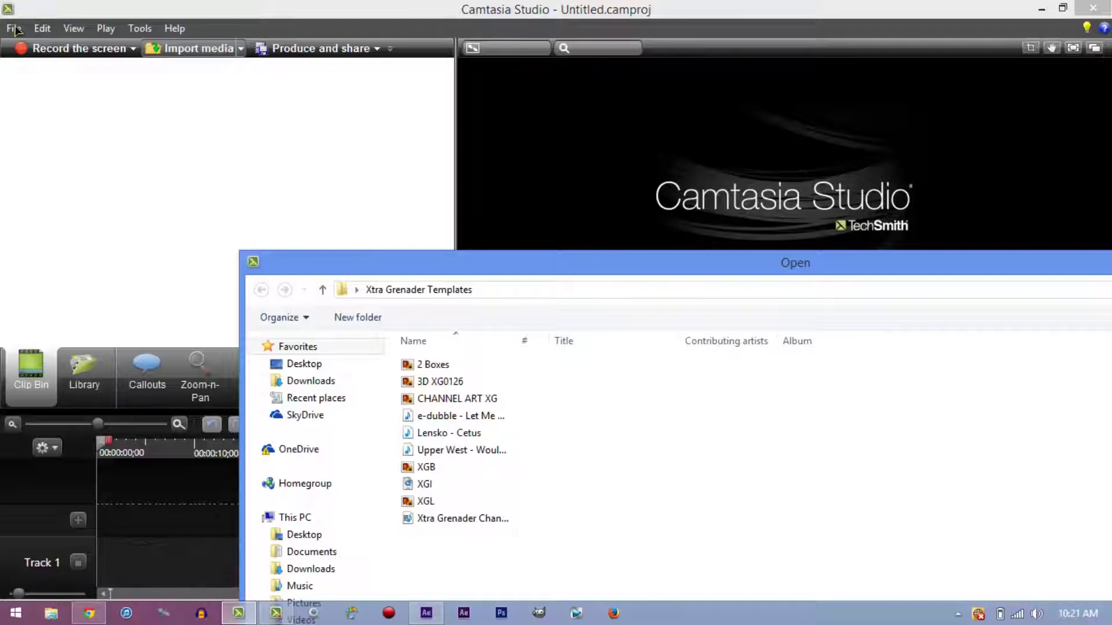
pyautogui.moveTo(375, 264); pyautogui.dragTo(145, 2)
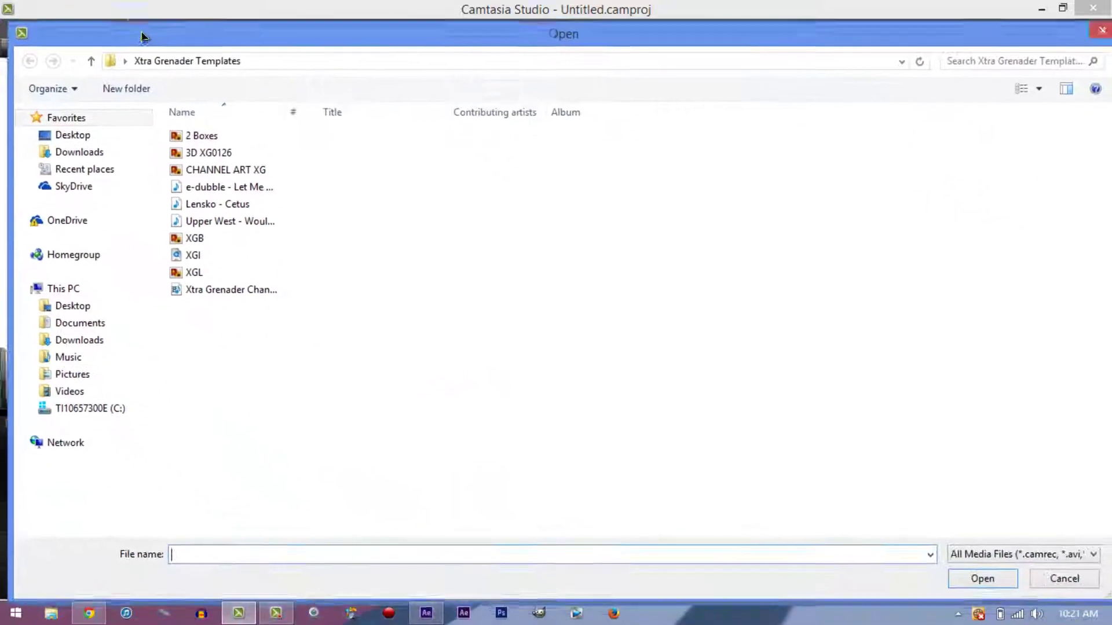
pyautogui.moveTo(365, 29); pyautogui.dragTo(364, 14)
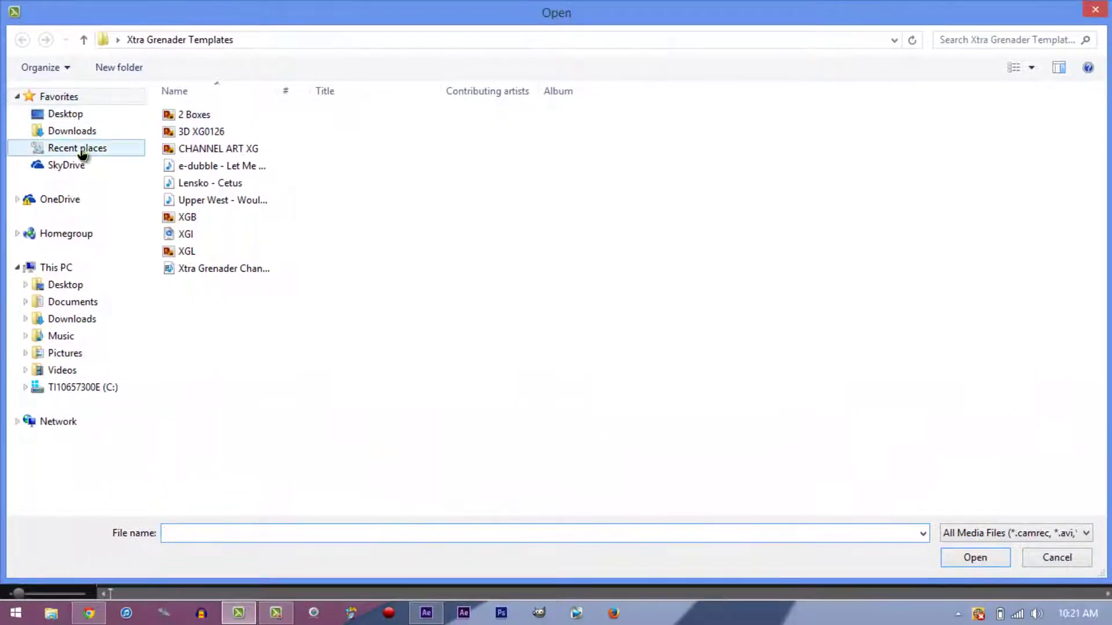
pyautogui.click(65, 115)
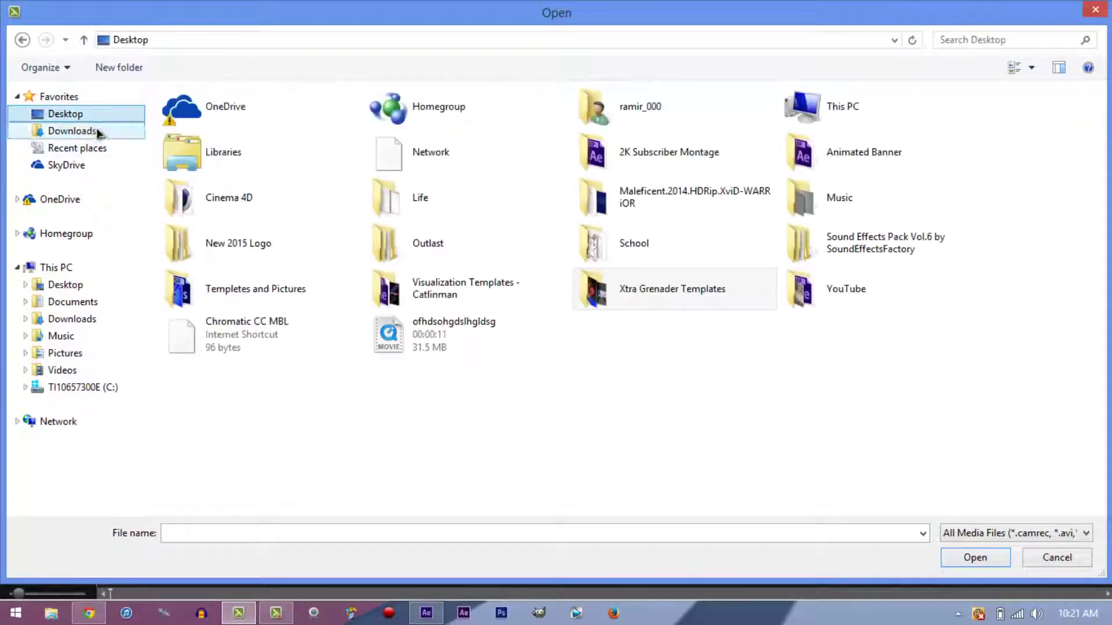
pyautogui.click(449, 334)
pyautogui.click(976, 558)
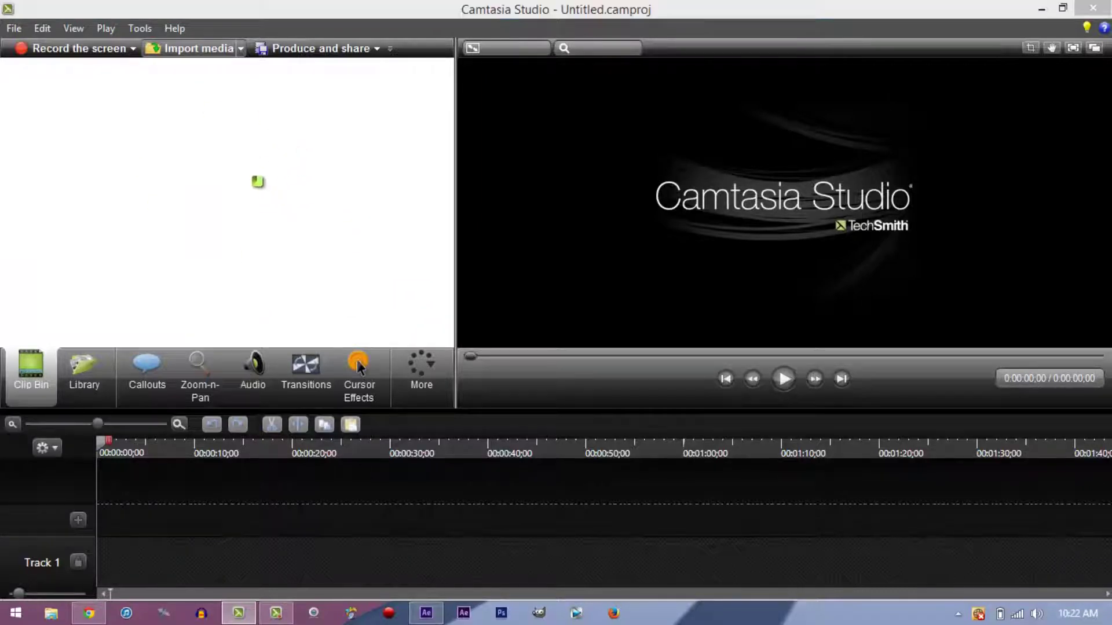
pyautogui.click(56, 136)
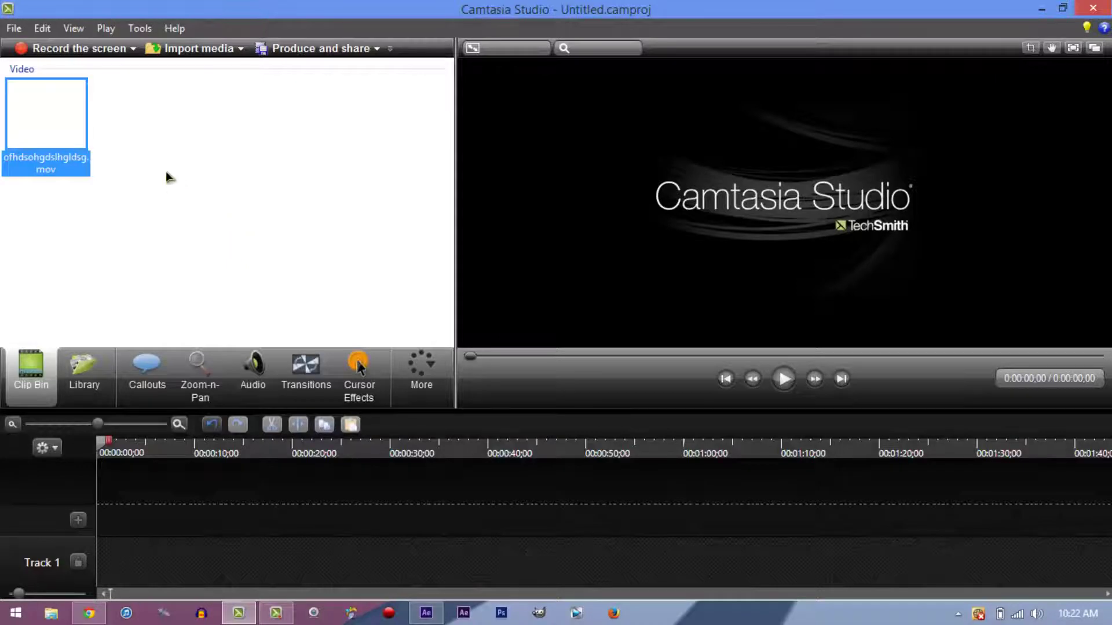
# Step: Import the 2A gameplay video from the YouTube > video editing > Gameplay folder
pyautogui.click(210, 48)
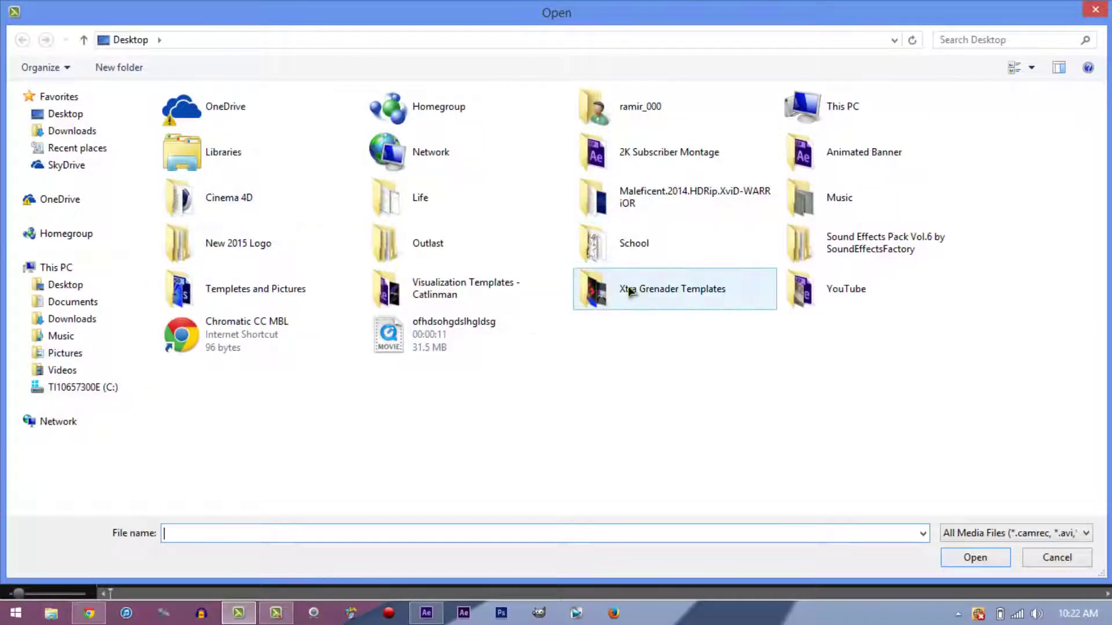
pyautogui.doubleClick(806, 288)
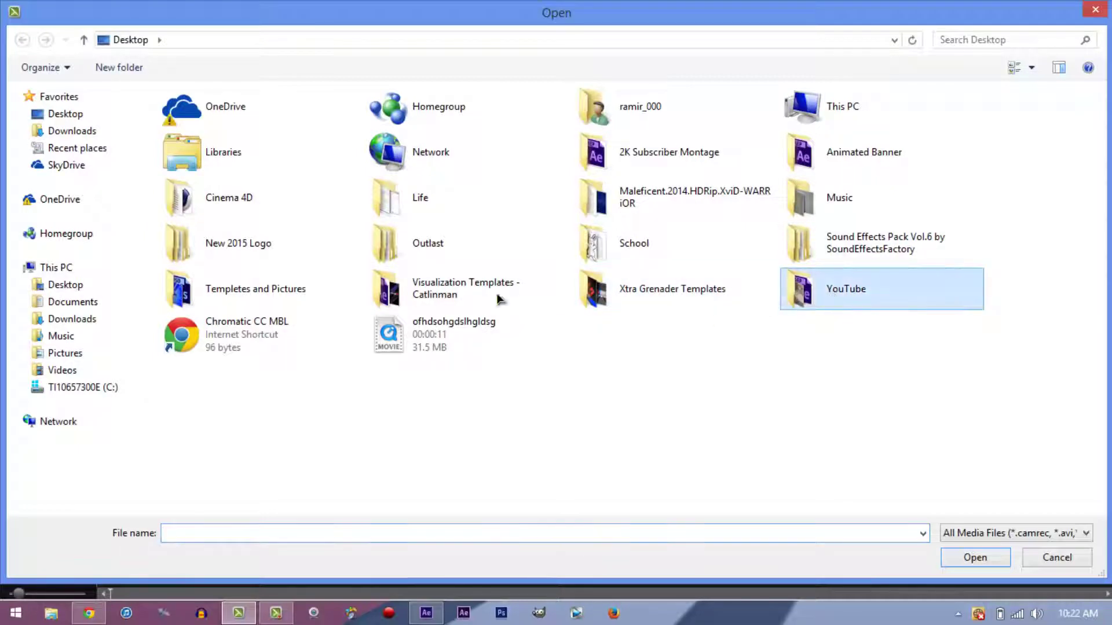
pyautogui.doubleClick(249, 183)
pyautogui.doubleClick(198, 137)
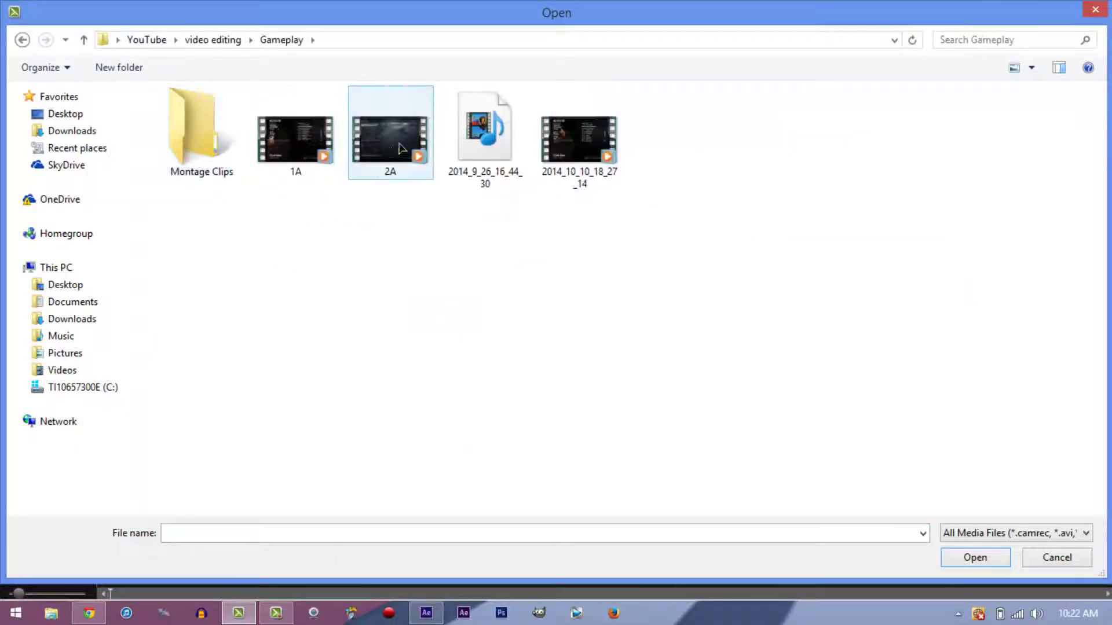
pyautogui.click(417, 158)
pyautogui.doubleClick(417, 157)
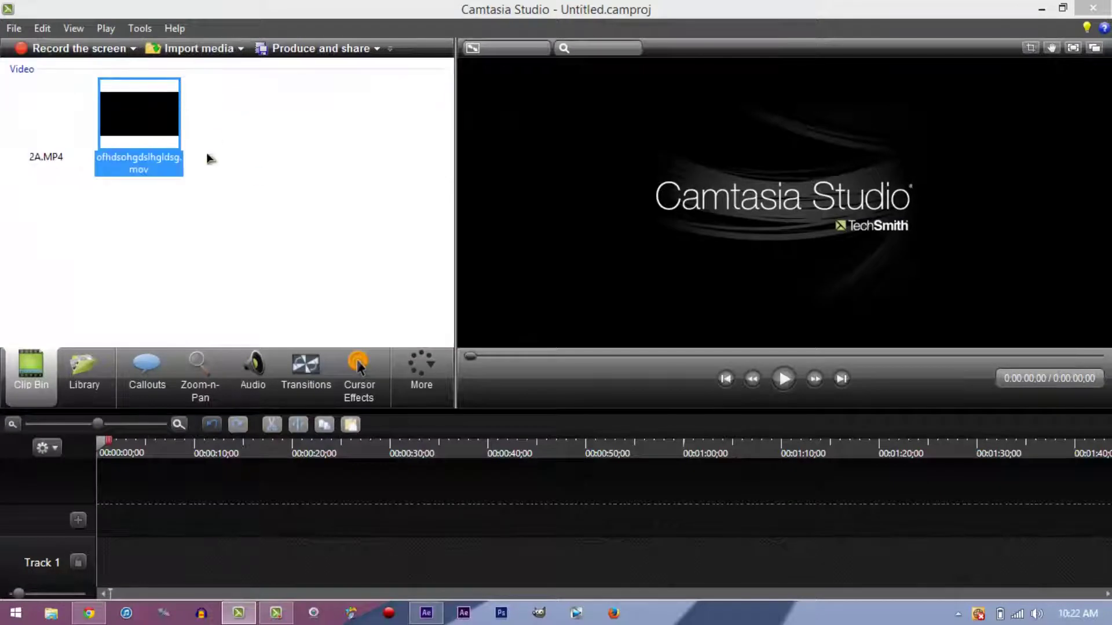
# Step: Place 2A.MP4 on Track 1 and set the editing dimensions to the 1920 x 1080 recording dimensions
pyautogui.moveTo(50, 120); pyautogui.dragTo(154, 556)
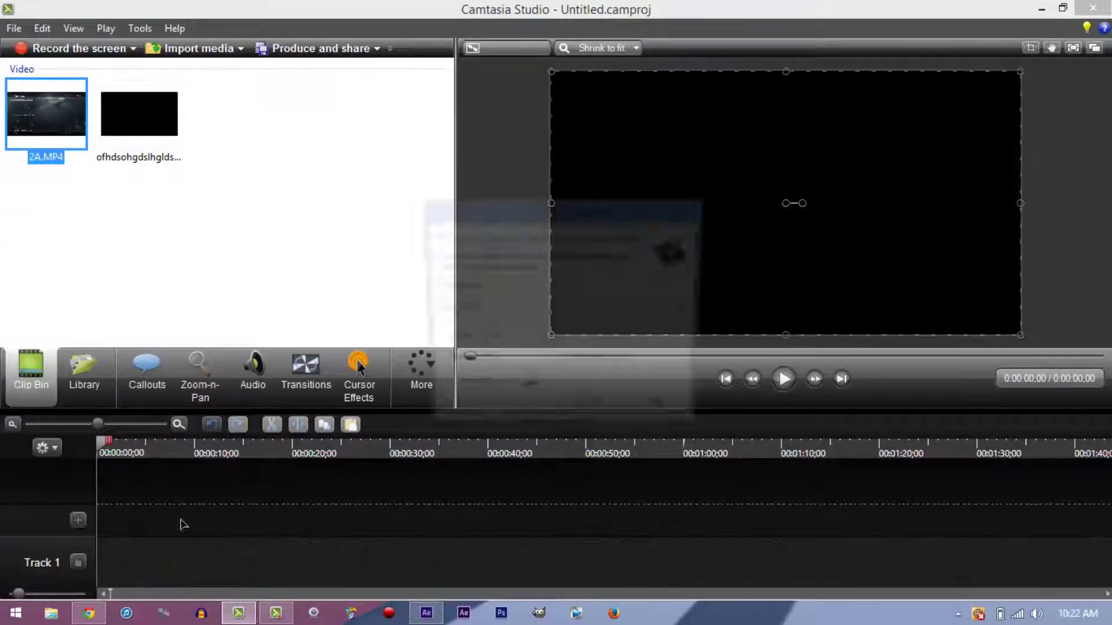
pyautogui.click(551, 310)
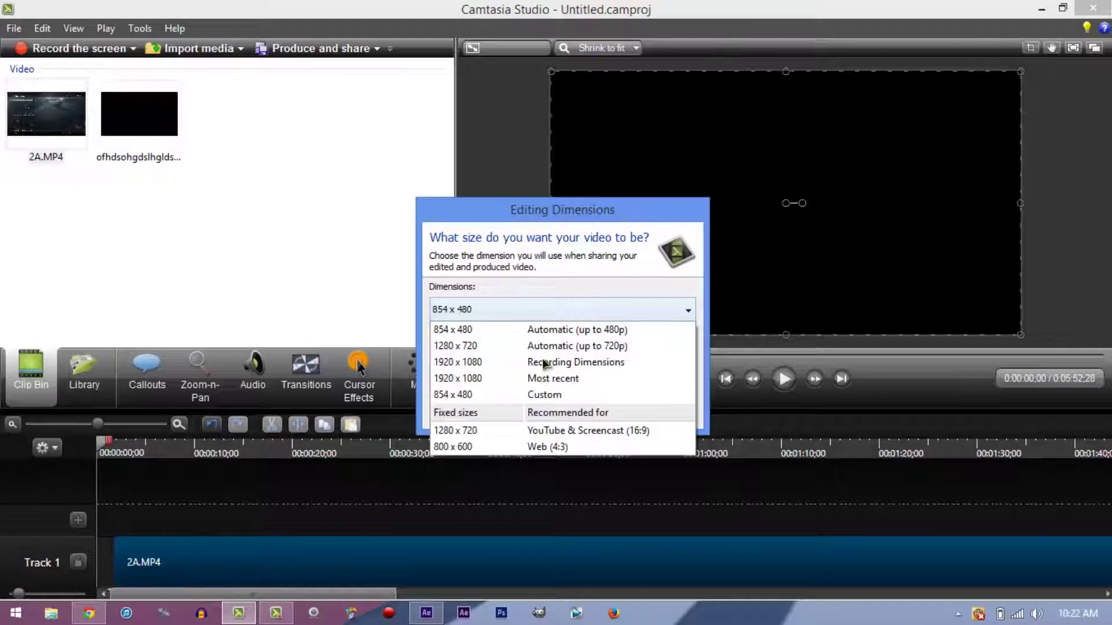
pyautogui.click(544, 362)
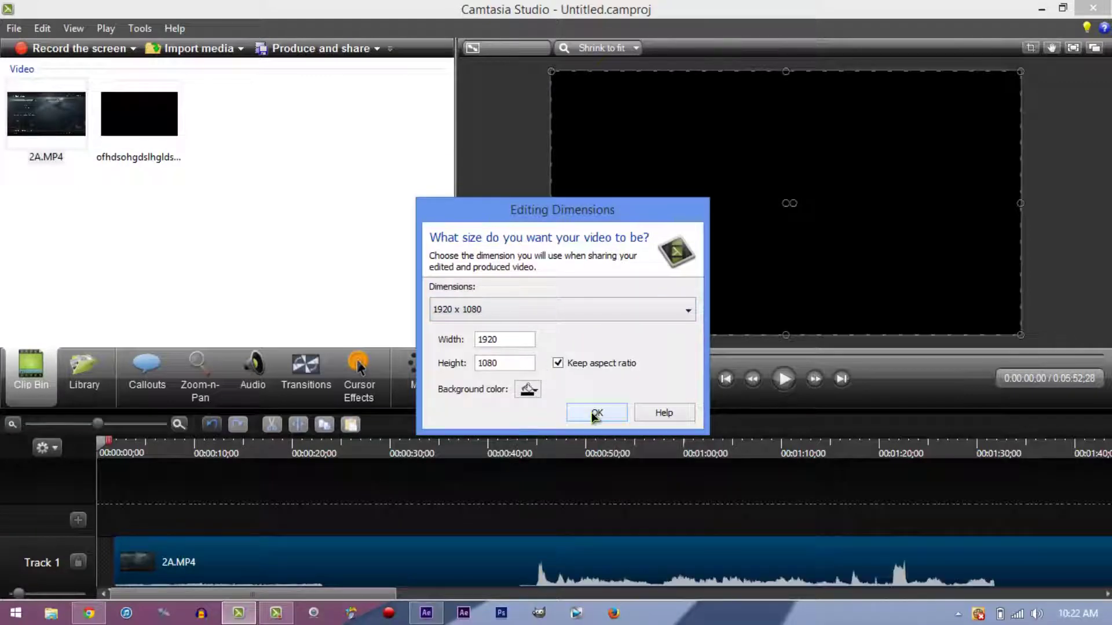
pyautogui.click(596, 414)
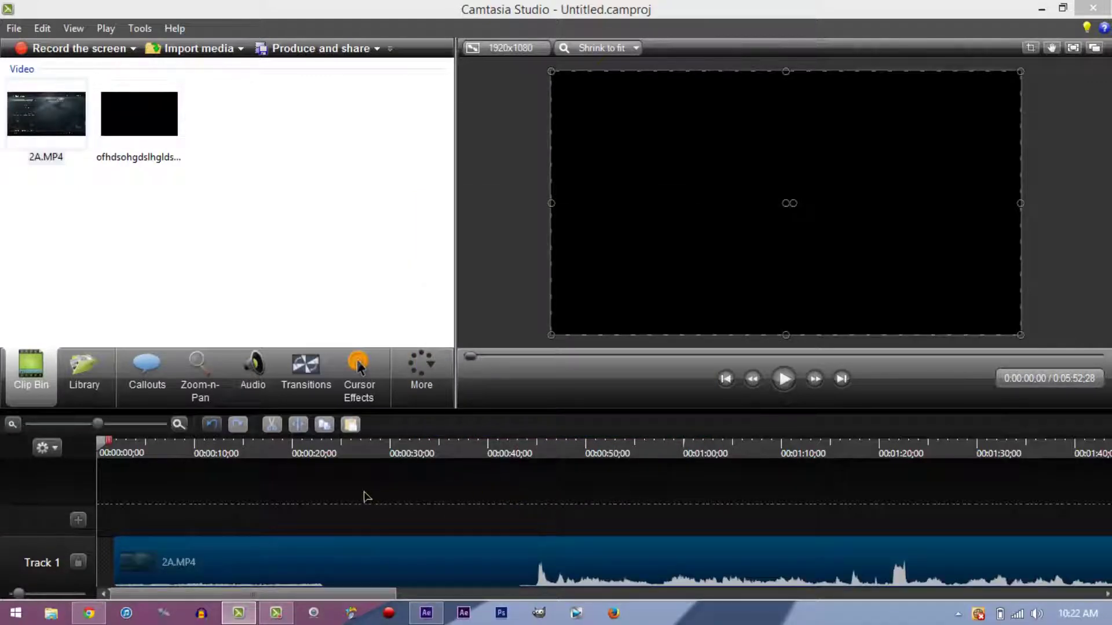
# Step: Move 2A.MP4 to the start of Track 2 and cut about one minute from the clip's beginning
pyautogui.moveTo(259, 560); pyautogui.dragTo(226, 471)
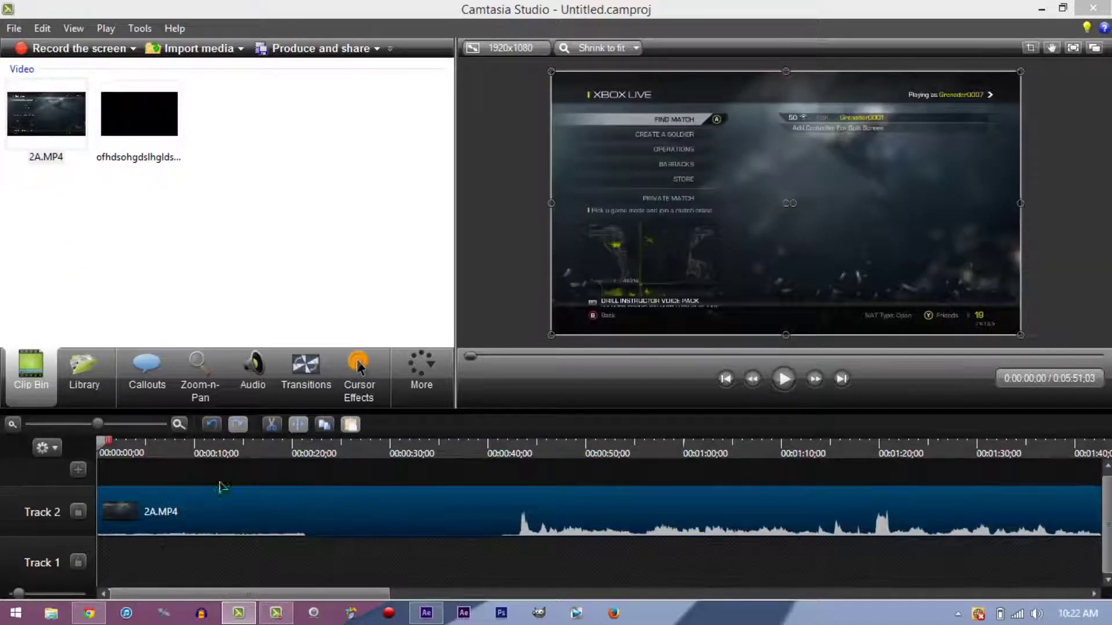
pyautogui.click(201, 453)
pyautogui.moveTo(210, 456); pyautogui.dragTo(191, 498)
pyautogui.click(644, 532)
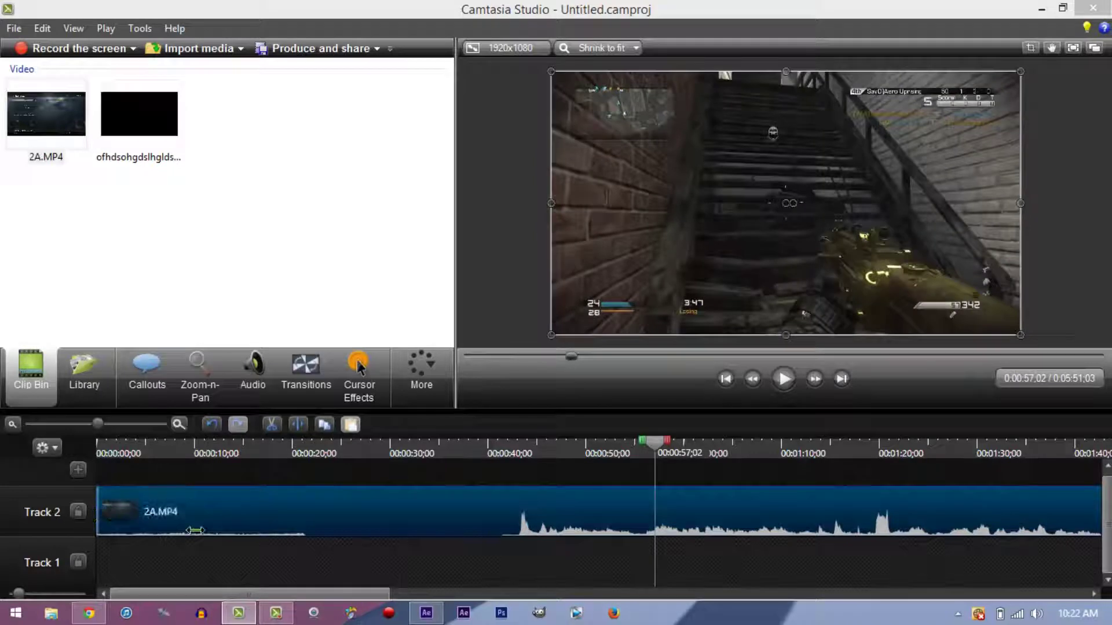
pyautogui.moveTo(418, 510); pyautogui.dragTo(171, 501)
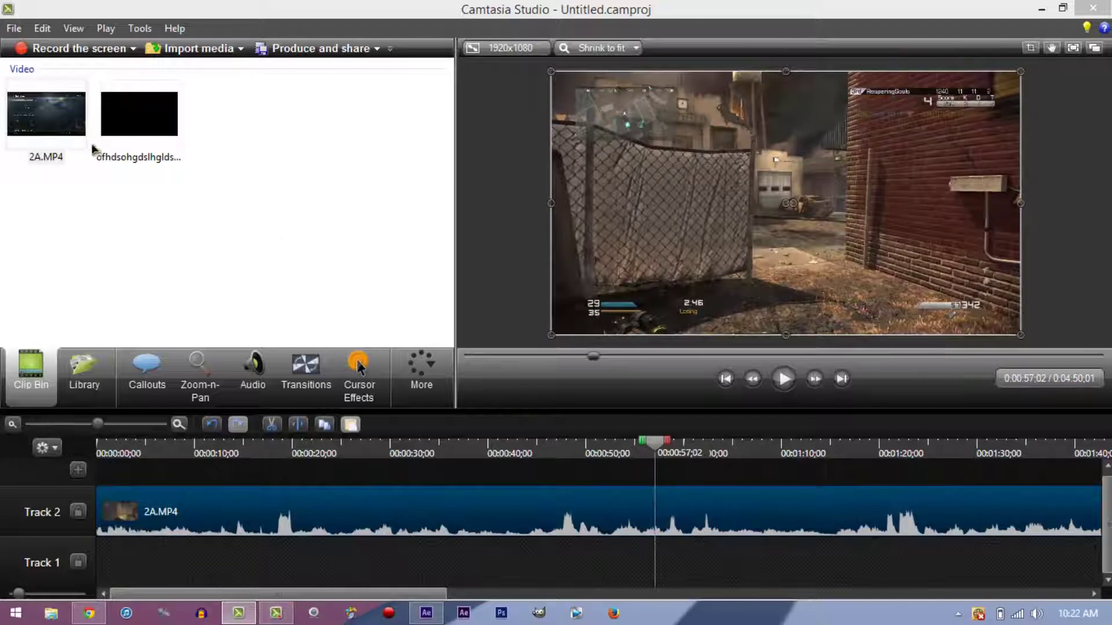
# Step: Place the ofhdsohgdslhgldsg movie on Track 3 above the gameplay and align the playhead with its start at 0:00:56;18
pyautogui.click(137, 128)
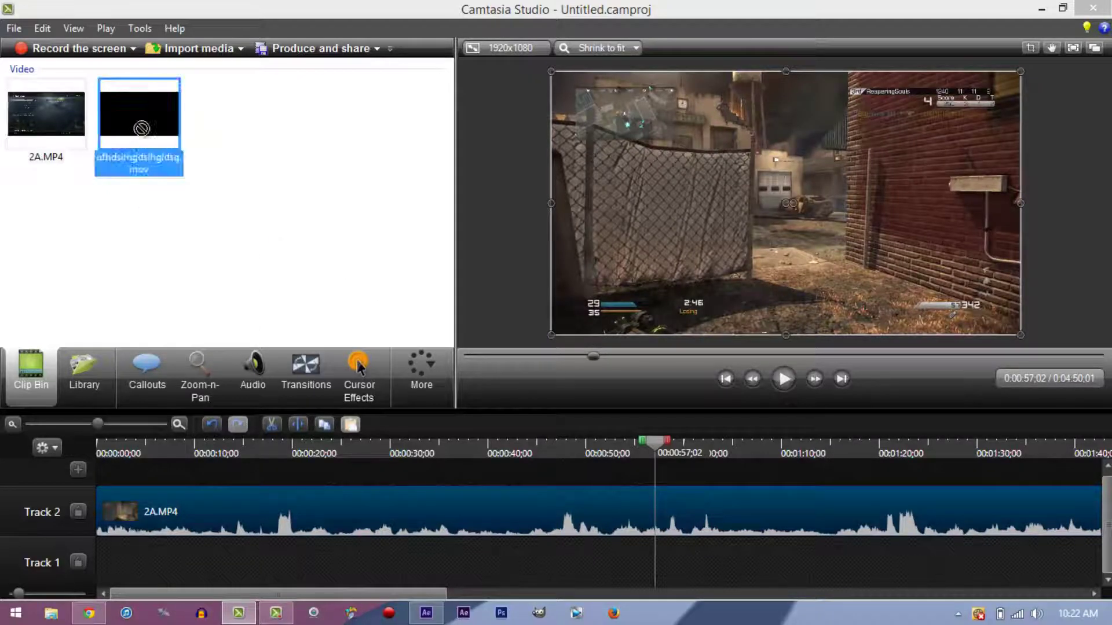
pyautogui.moveTo(653, 470); pyautogui.dragTo(660, 447)
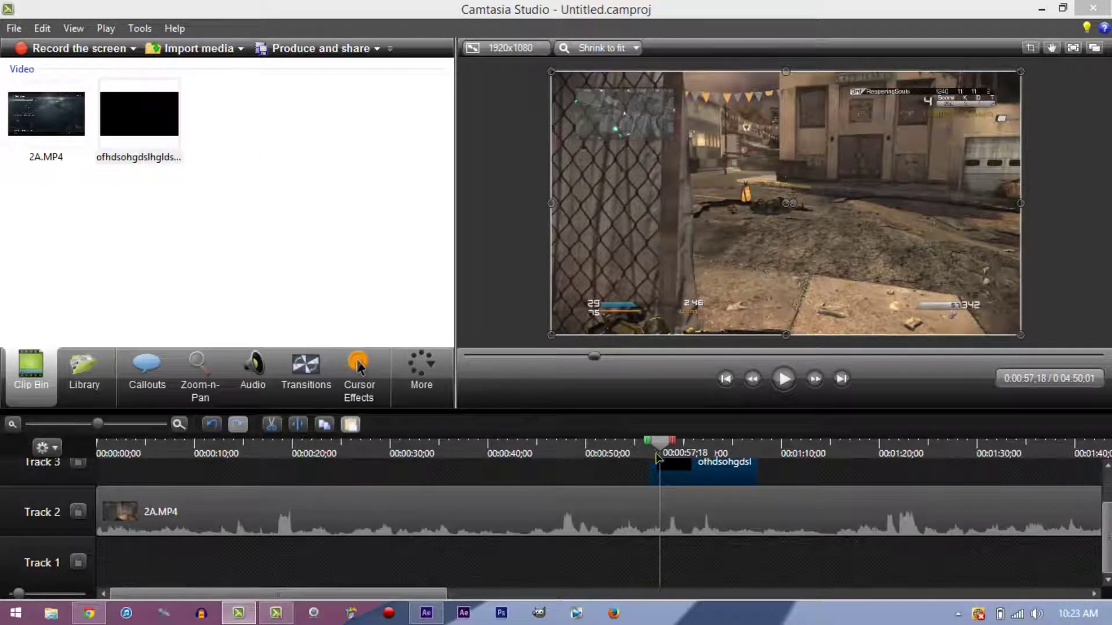
pyautogui.moveTo(664, 449)
pyautogui.mouseDown()
pyautogui.moveTo(672, 445)
pyautogui.moveTo(650, 446)
pyautogui.mouseUp()
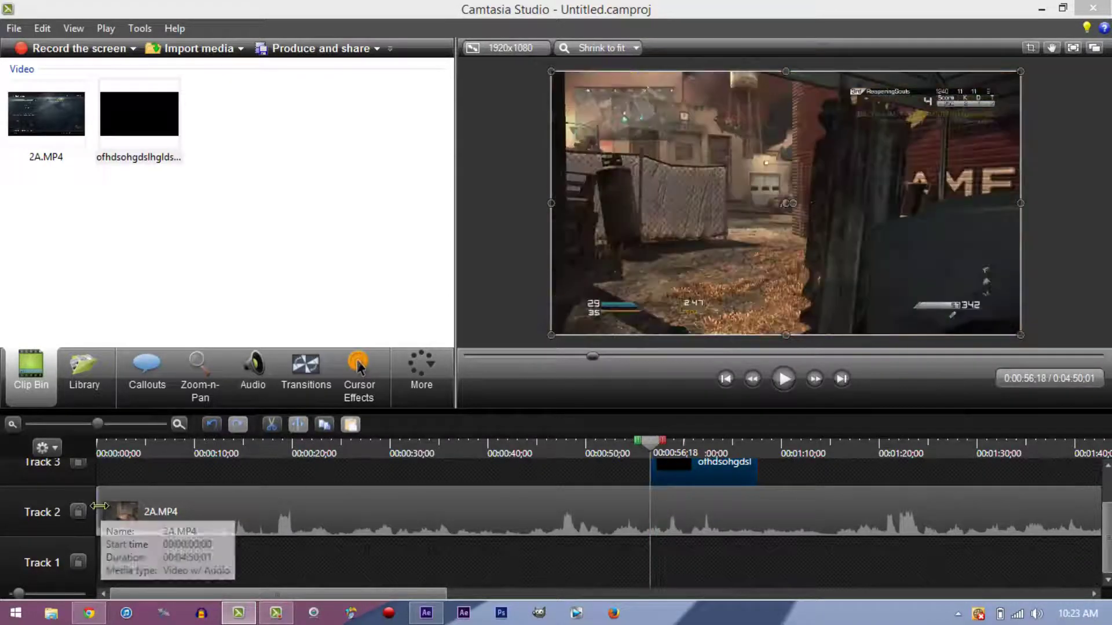
# Step: Trim 2A.MP4 to the lower third's span, removing the footage before the overlay starts and after 0:01:07;18
pyautogui.moveTo(171, 504); pyautogui.dragTo(724, 502)
pyautogui.moveTo(655, 441); pyautogui.dragTo(759, 454)
pyautogui.click(759, 455)
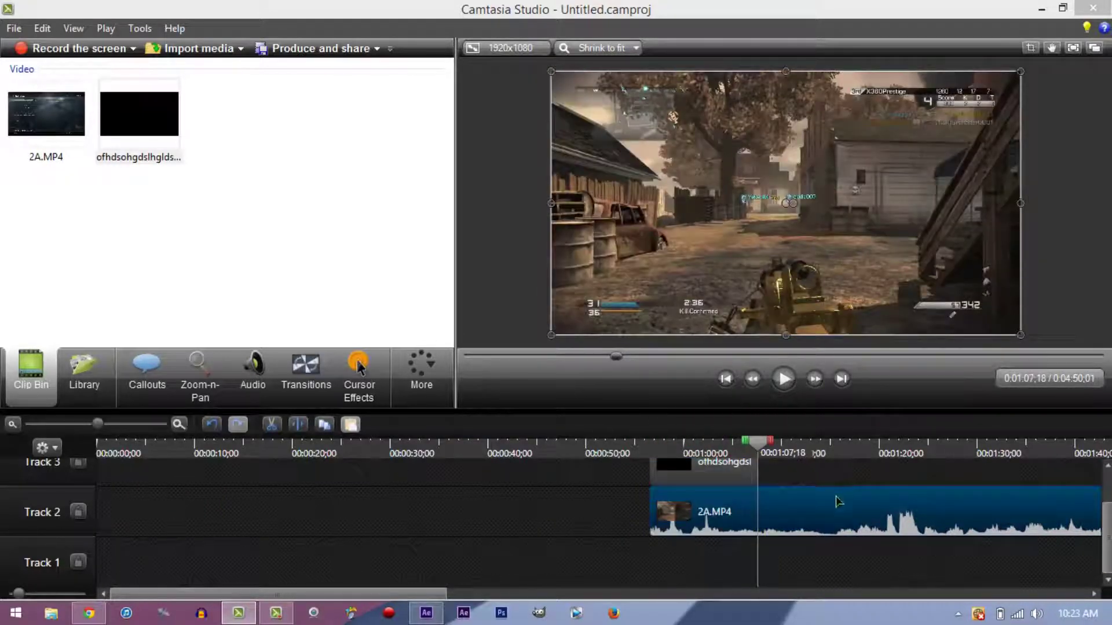
pyautogui.press('s')
pyautogui.click(817, 512)
pyautogui.press('Delete')
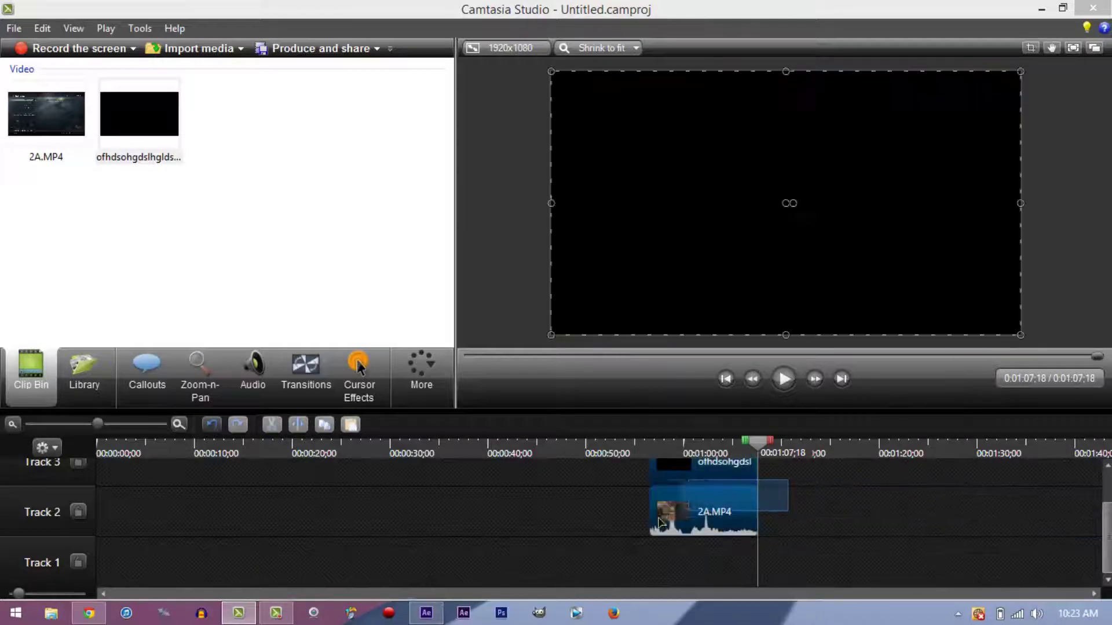
# Step: Move both trimmed clips together to the timeline start and return the playhead to zero
pyautogui.moveTo(665, 514); pyautogui.dragTo(114, 514)
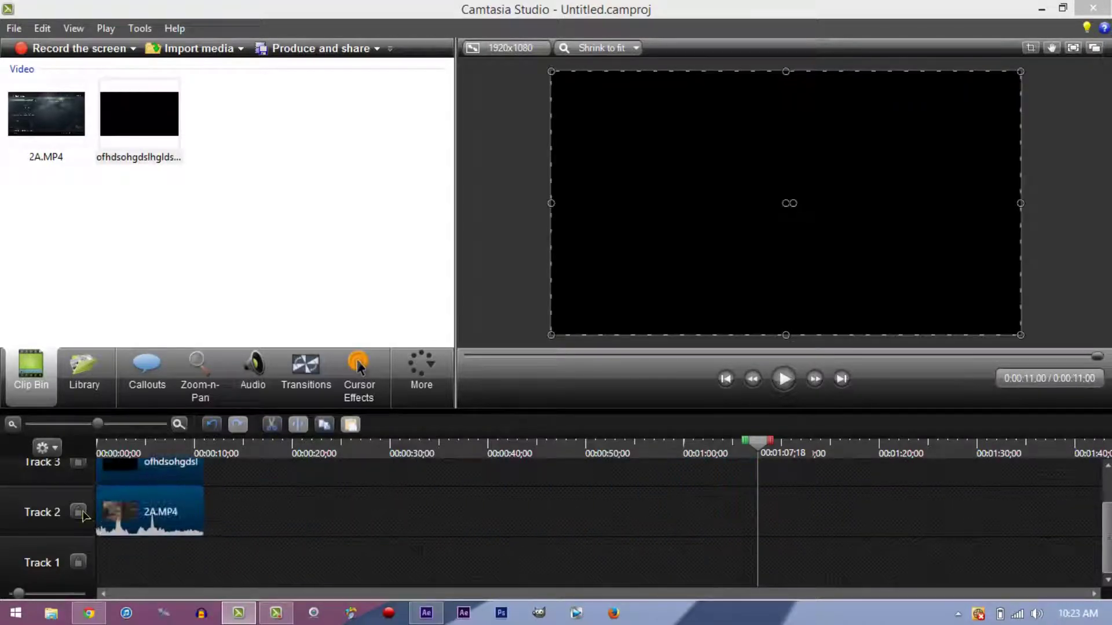
pyautogui.click(106, 449)
pyautogui.click(99, 449)
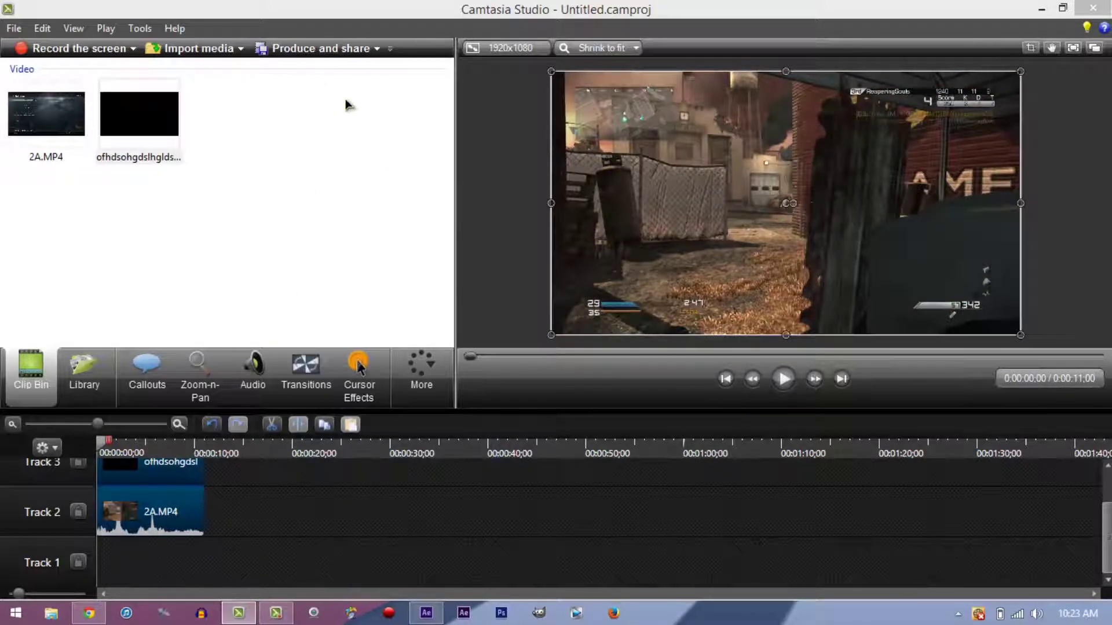
# Step: Start producing the video and choose the 1080p HD YouTube preset
pyautogui.click(364, 51)
pyautogui.click(719, 164)
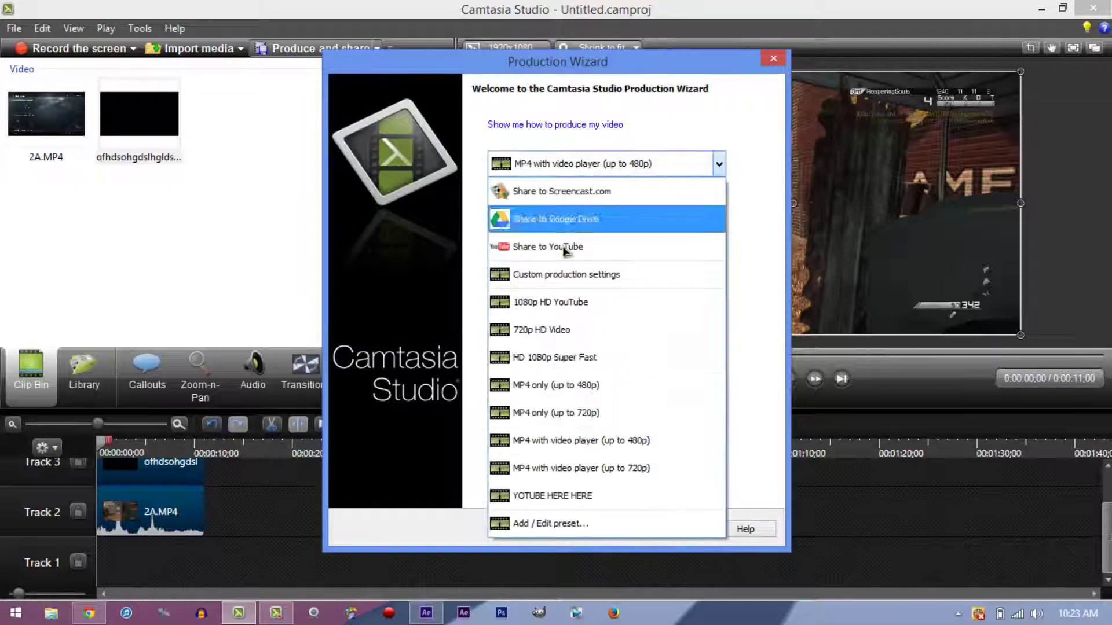
pyautogui.click(568, 302)
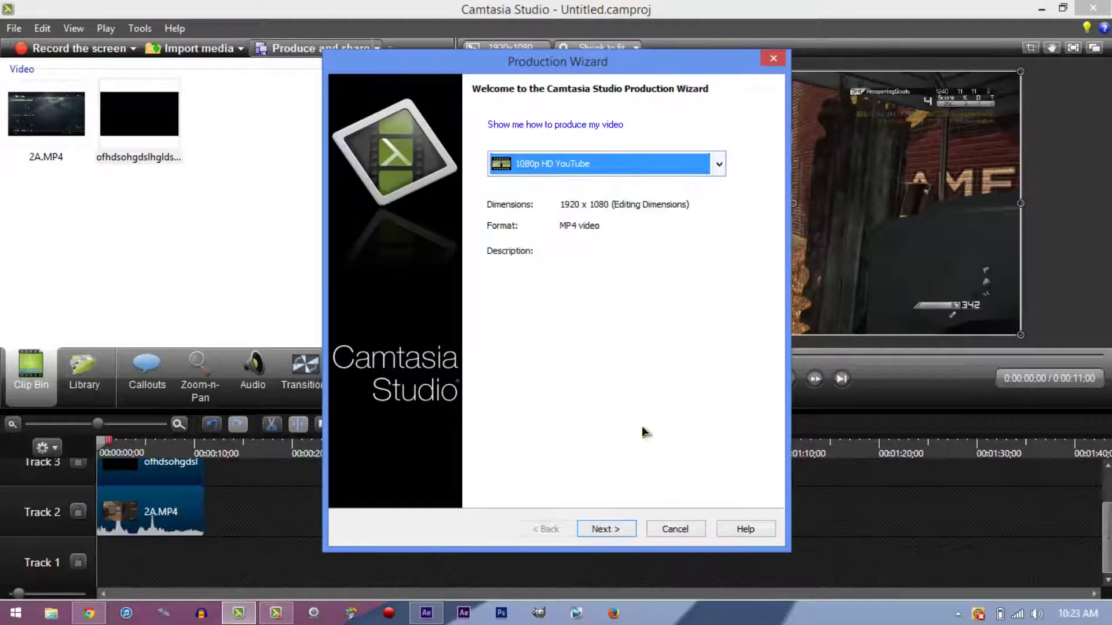
# Step: Name the production nnrsysrnt, set its save folder to the Desktop and produce the video
pyautogui.click(617, 530)
pyautogui.write('nnrsysrnt')
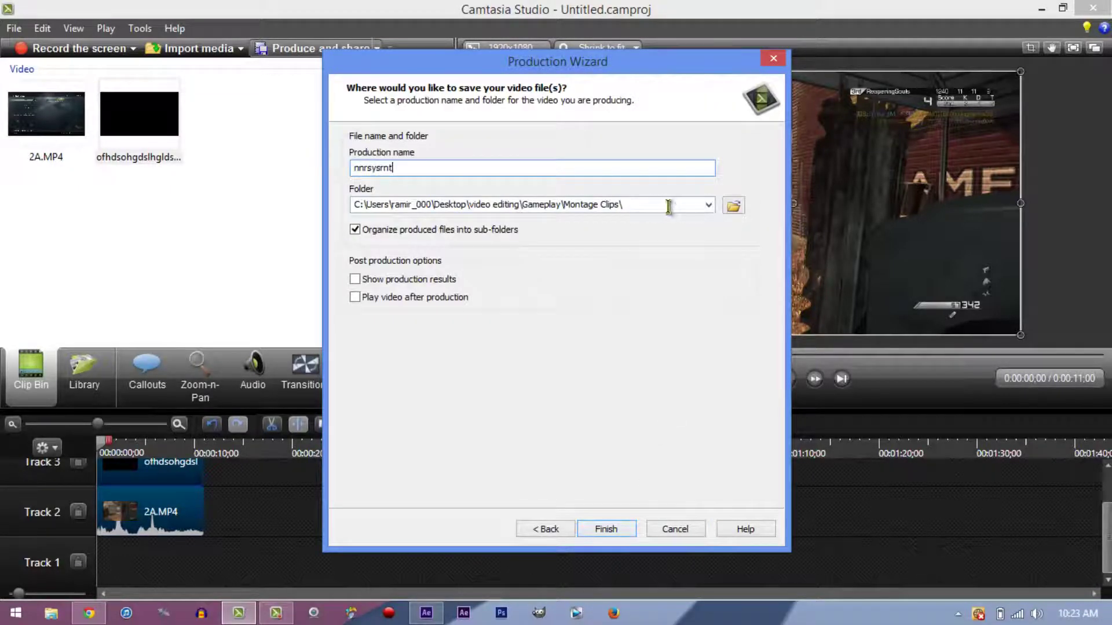
pyautogui.click(707, 205)
pyautogui.click(440, 241)
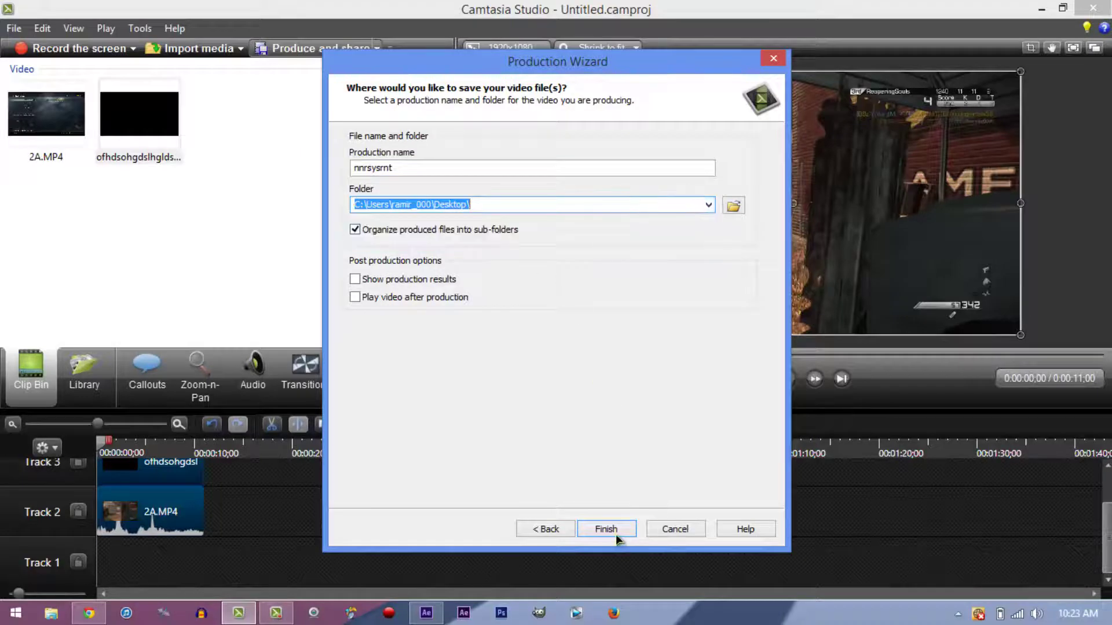
pyautogui.click(597, 530)
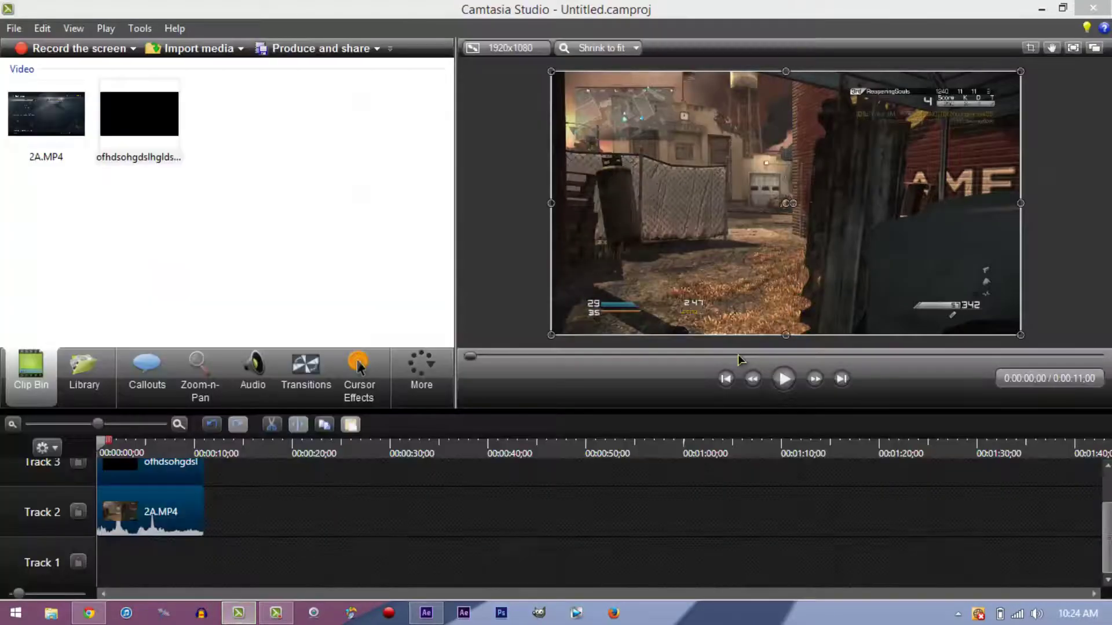
# Step: Switch to the desktop, open the nnrsysrnt folder, set the system volume to 0 and play the nnrsysrnt MP4 video
pyautogui.click(1041, 8)
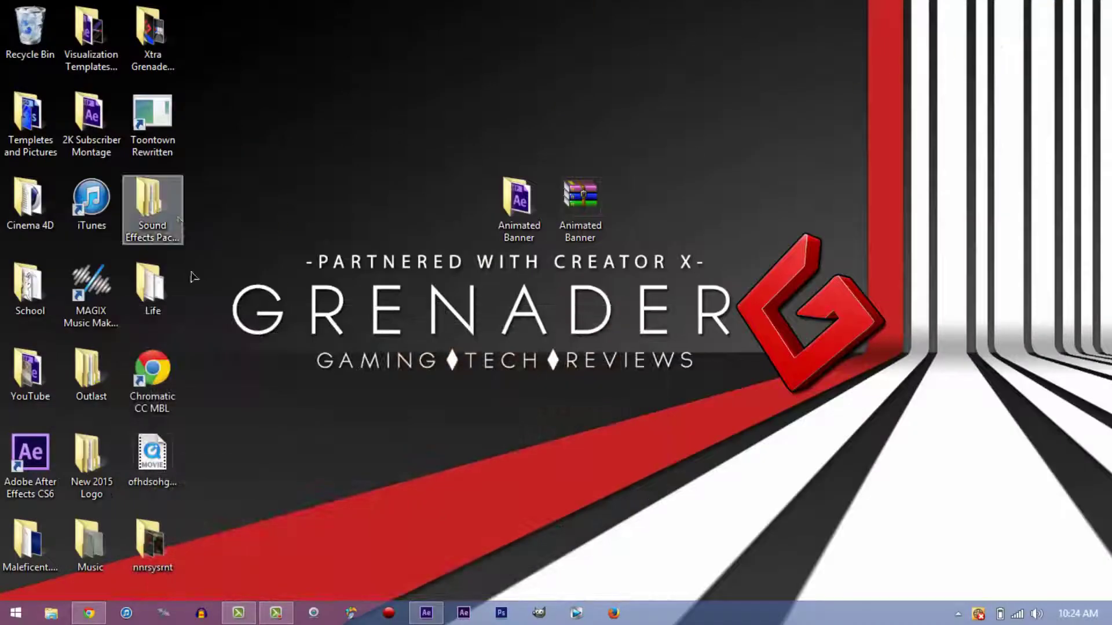
pyautogui.doubleClick(153, 547)
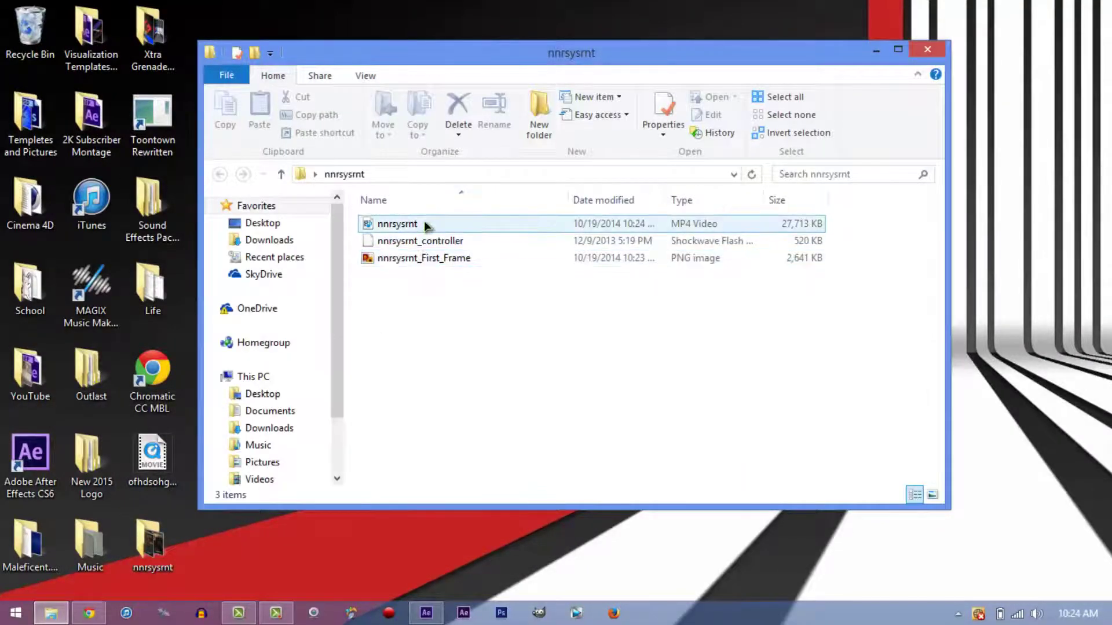
pyautogui.click(424, 224)
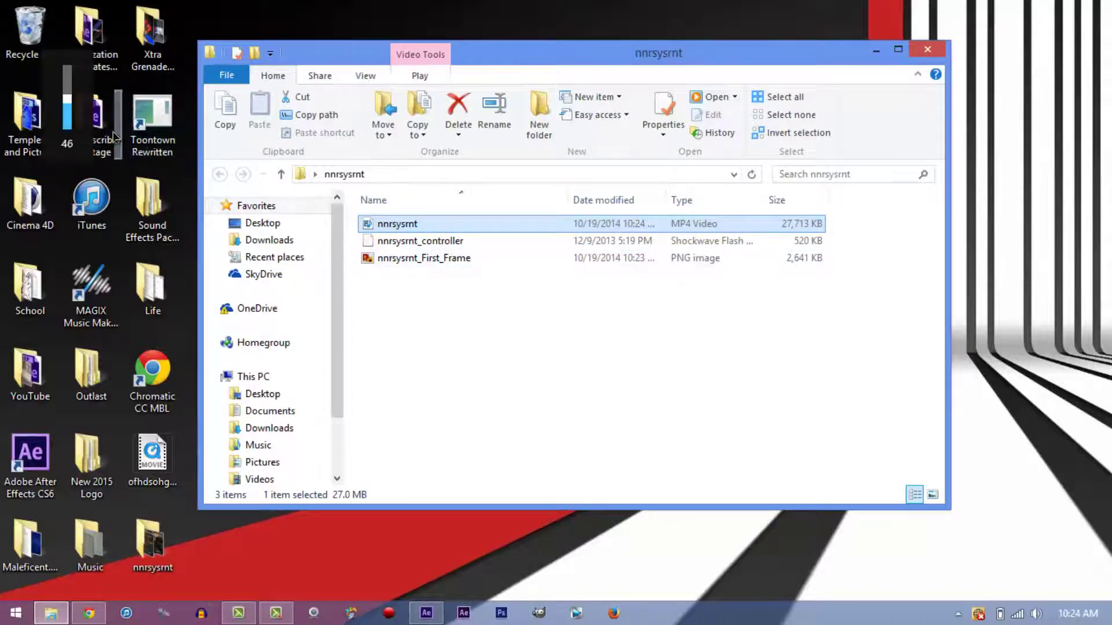
pyautogui.moveTo(68, 121); pyautogui.dragTo(68, 130)
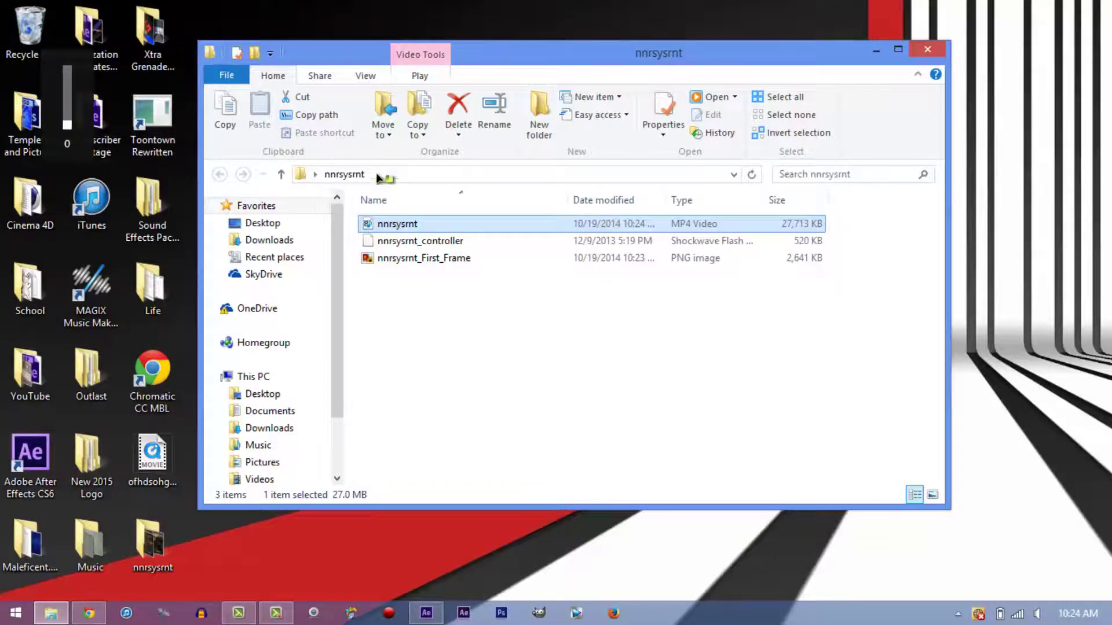
pyautogui.doubleClick(451, 225)
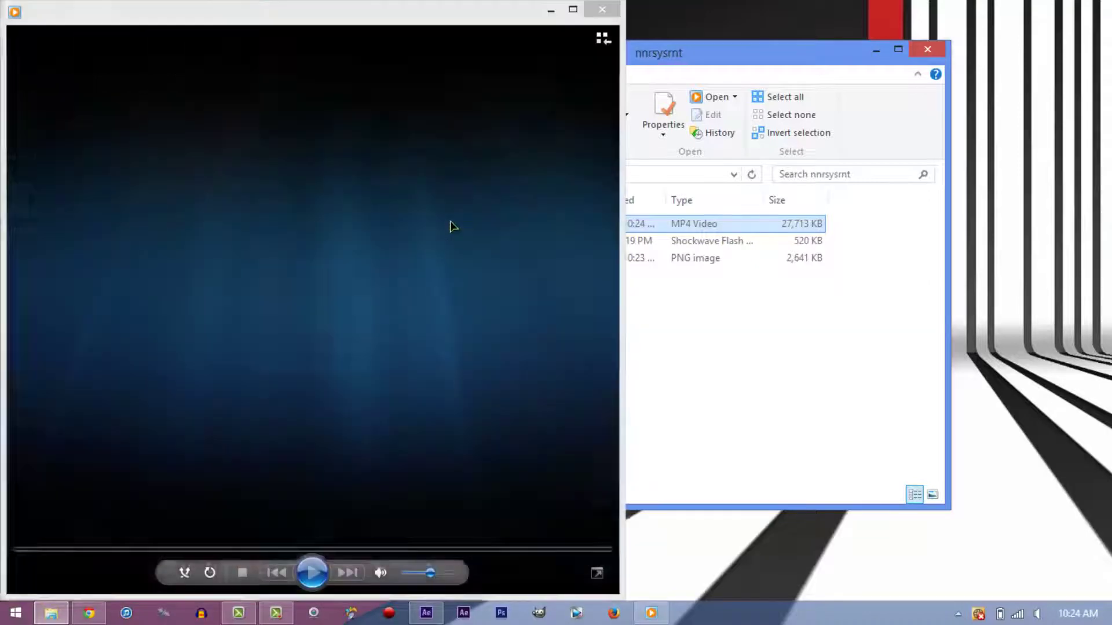
# Step: Watch the produced video in full screen, lowering the player's own volume while paused and resuming playback
pyautogui.click(574, 8)
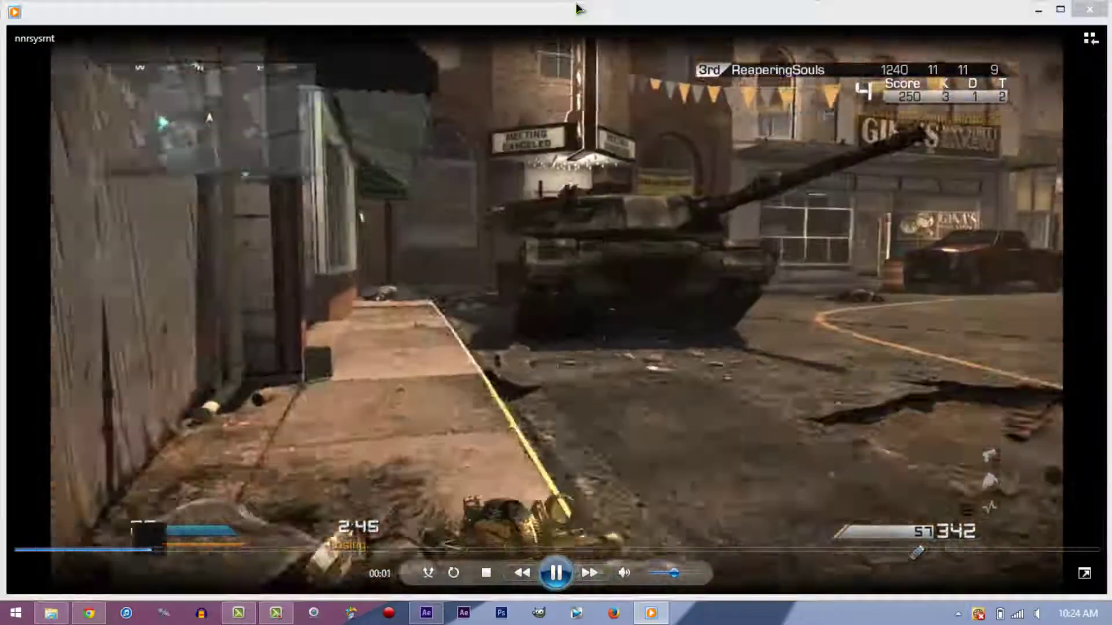
pyautogui.hotkey('alt', 'Return')
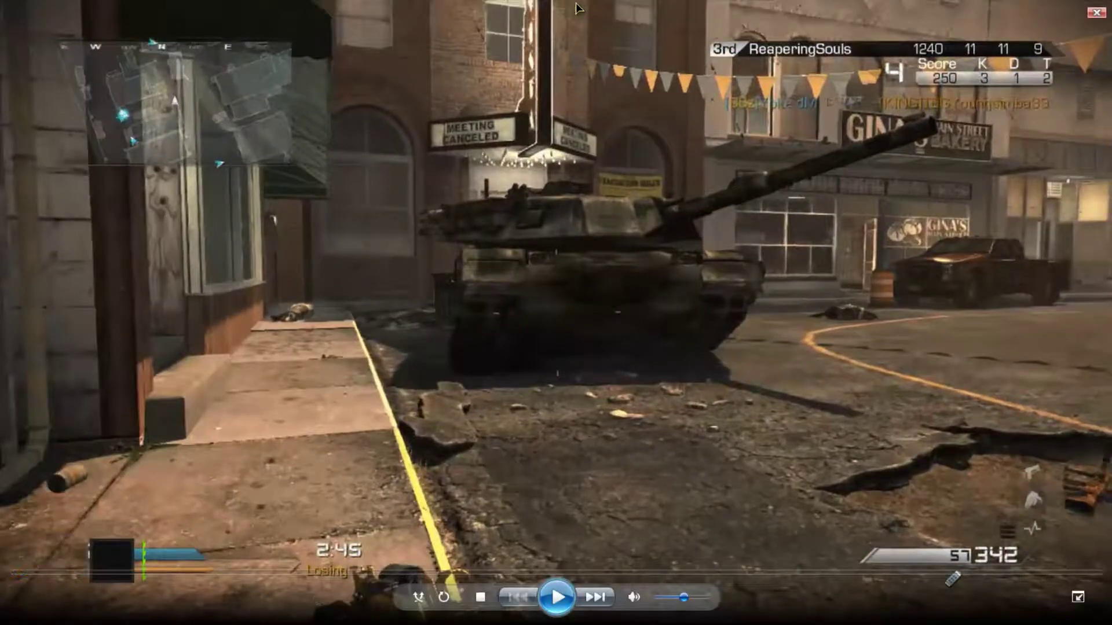
pyautogui.press('F9')
pyautogui.press('F9')
pyautogui.press('F9')
pyautogui.press('F9')
pyautogui.press('F9')
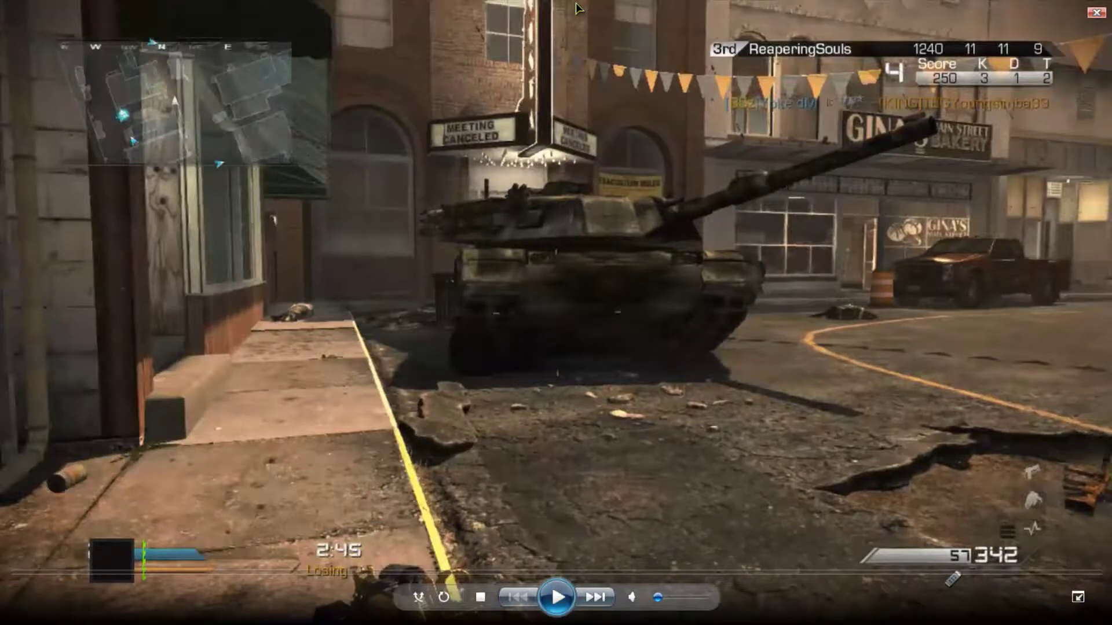
pyautogui.hotkey('ctrl', 'p')
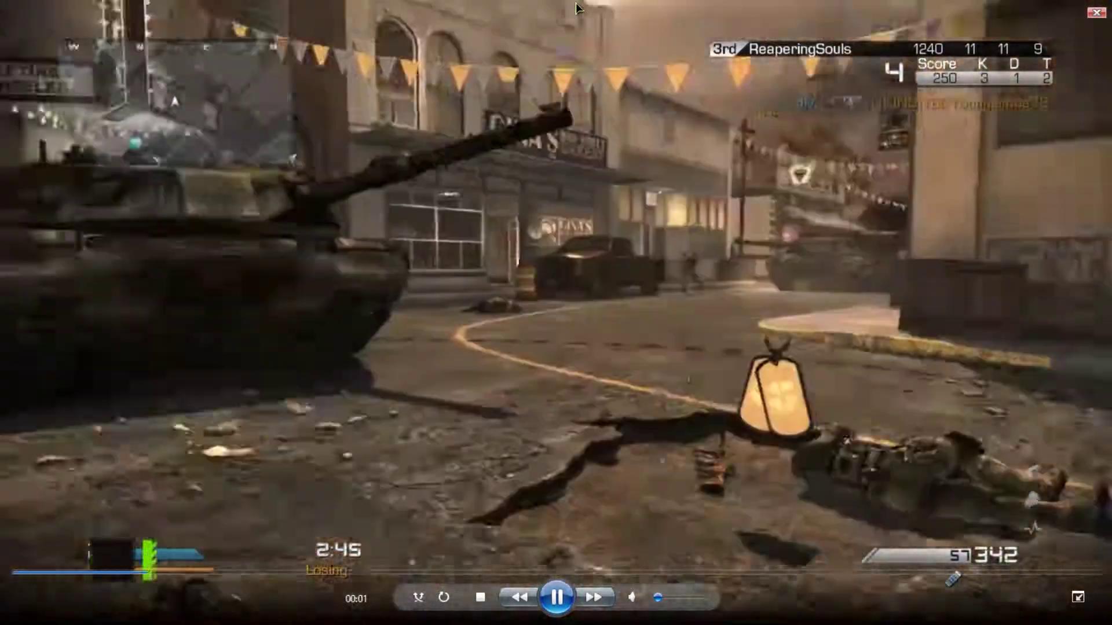